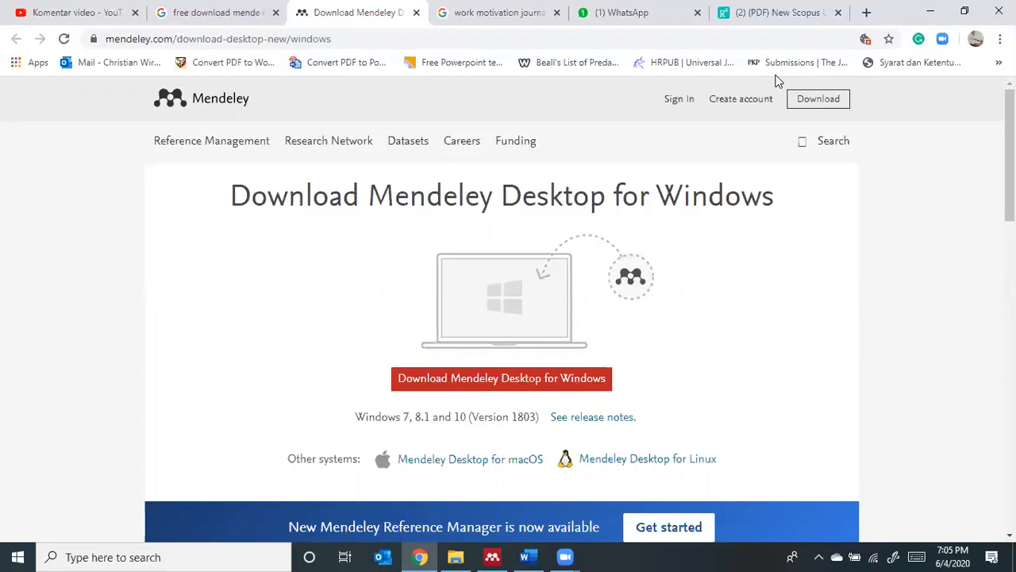
Find the Mendeley Desktop for Windows page among the search results and download the installer from it.
{"action": "left_click", "coordinate": [202, 18]}
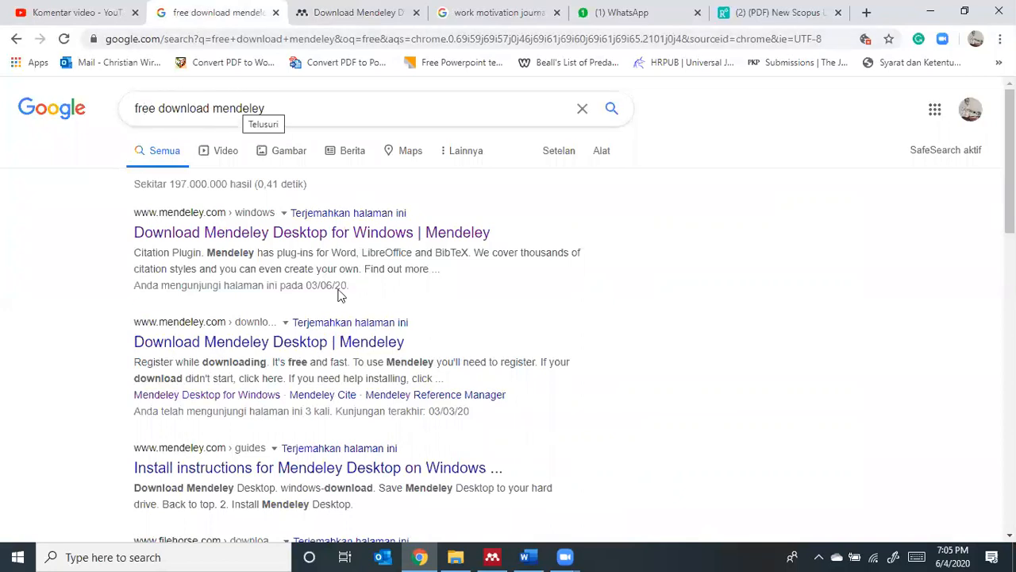
{"action": "right_click", "coordinate": [322, 235]}
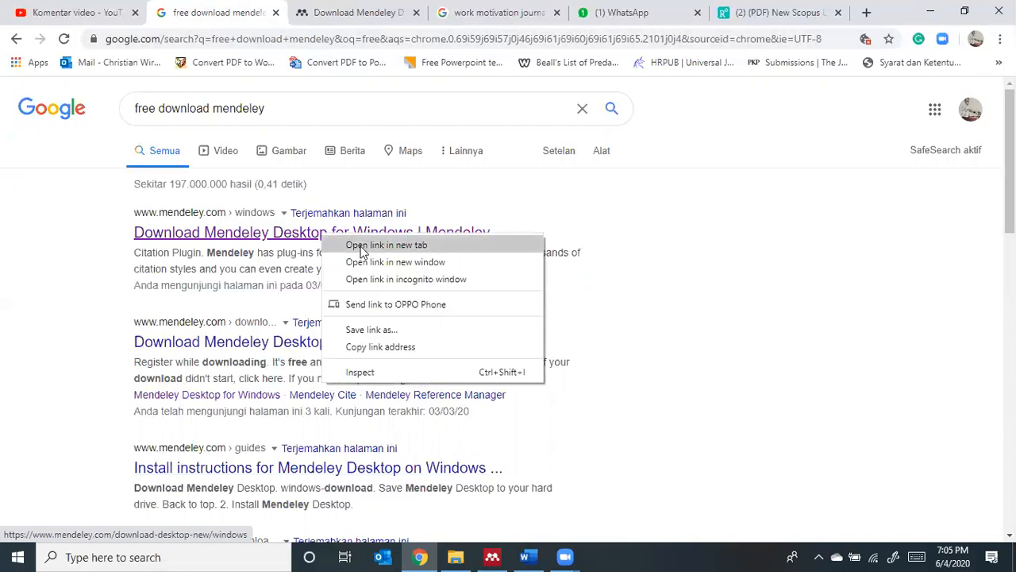
{"action": "left_click", "coordinate": [373, 25]}
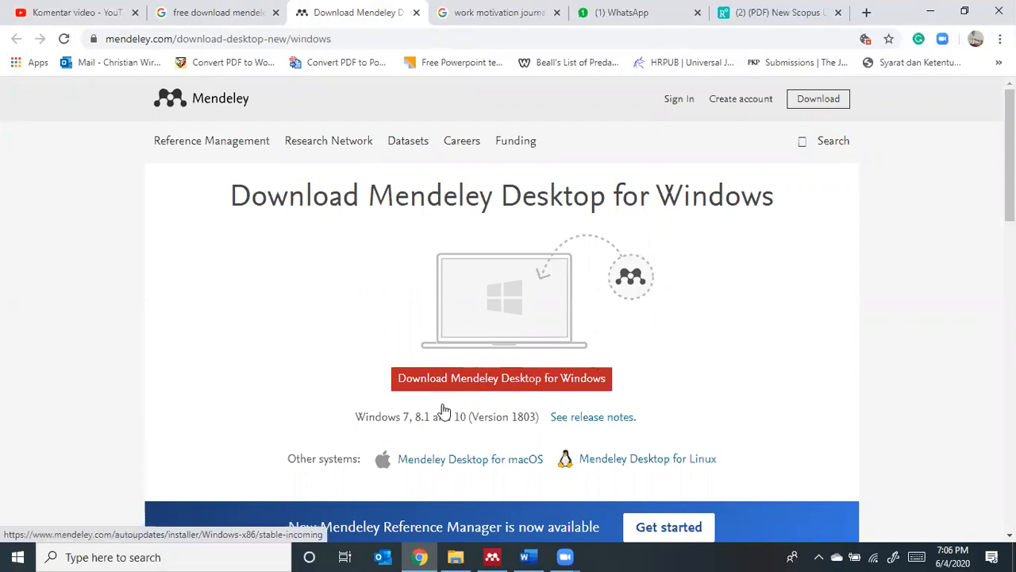
{"action": "left_click", "coordinate": [562, 386]}
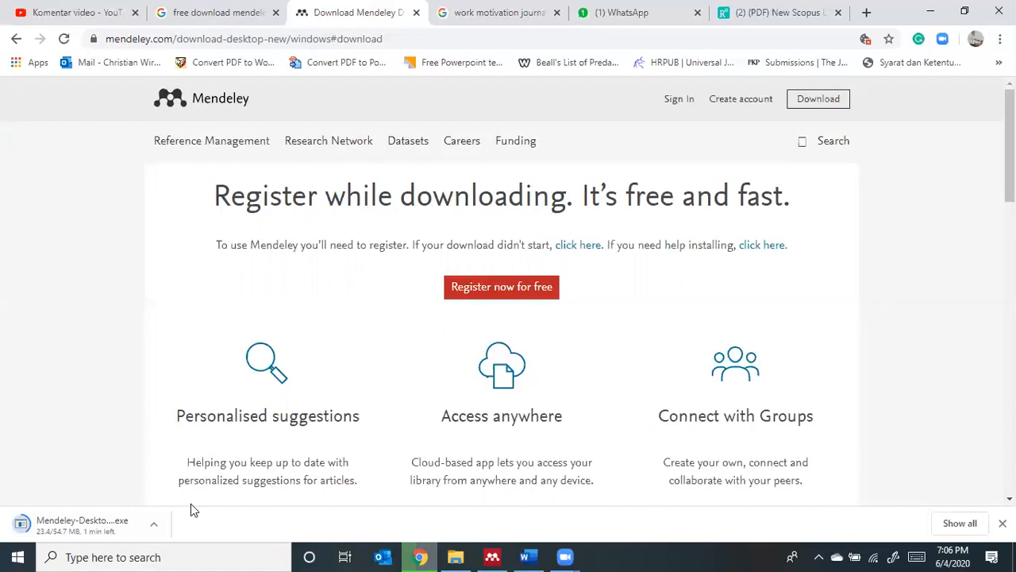
Switch to Mendeley Desktop and look through the list of all documents in the library.
{"action": "left_click", "coordinate": [505, 554]}
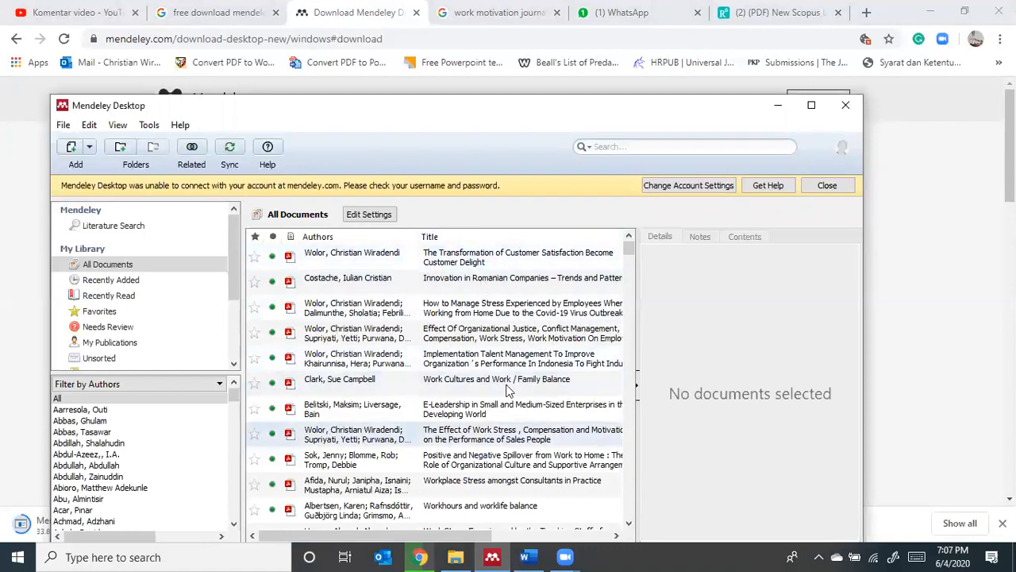
{"action": "scroll", "coordinate": [512, 381], "scroll_direction": "down", "scroll_amount": 1}
{"action": "scroll", "coordinate": [504, 361], "scroll_direction": "up", "scroll_amount": 1}
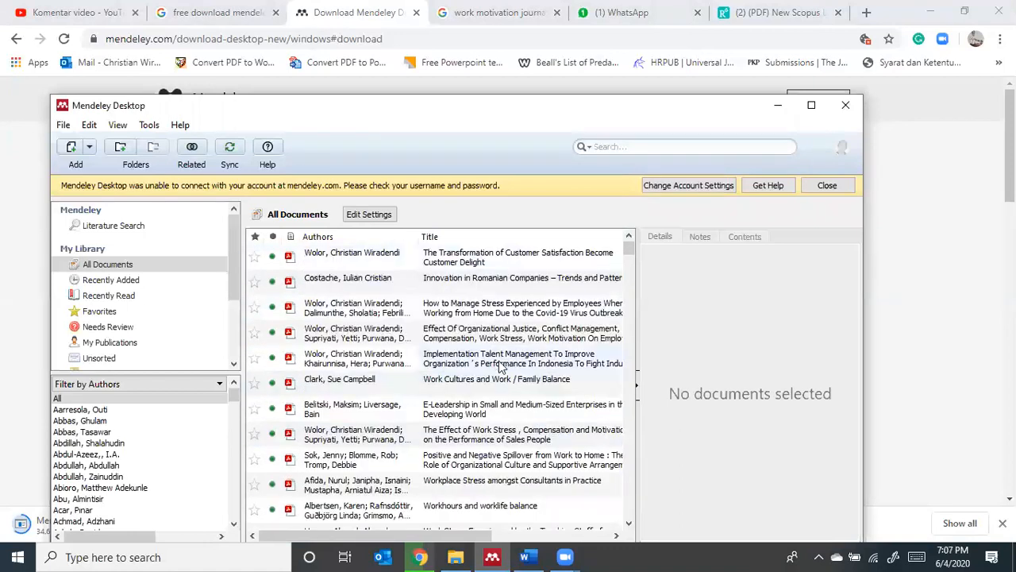
{"action": "scroll", "coordinate": [501, 356], "scroll_direction": "down", "scroll_amount": 10}
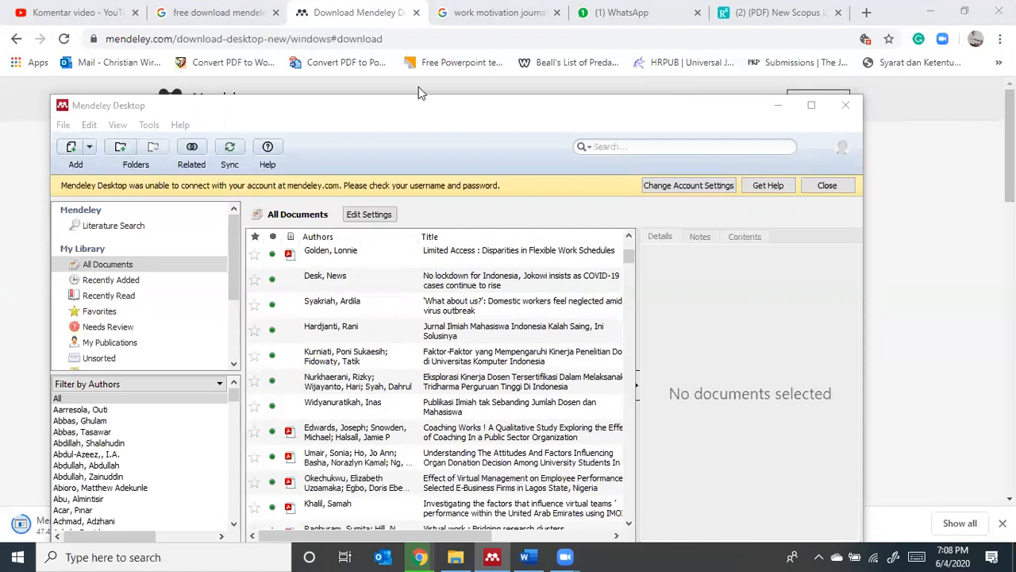
Check the MS Word plugin option among Mendeley's tools, leaving the plugin unchanged.
{"action": "left_click", "coordinate": [230, 119]}
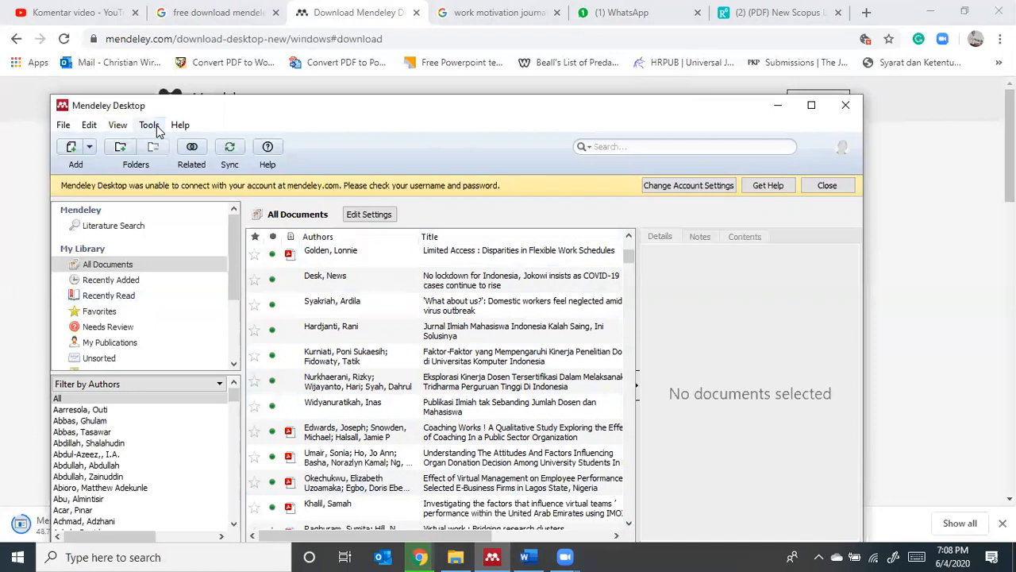
{"action": "left_click", "coordinate": [149, 126]}
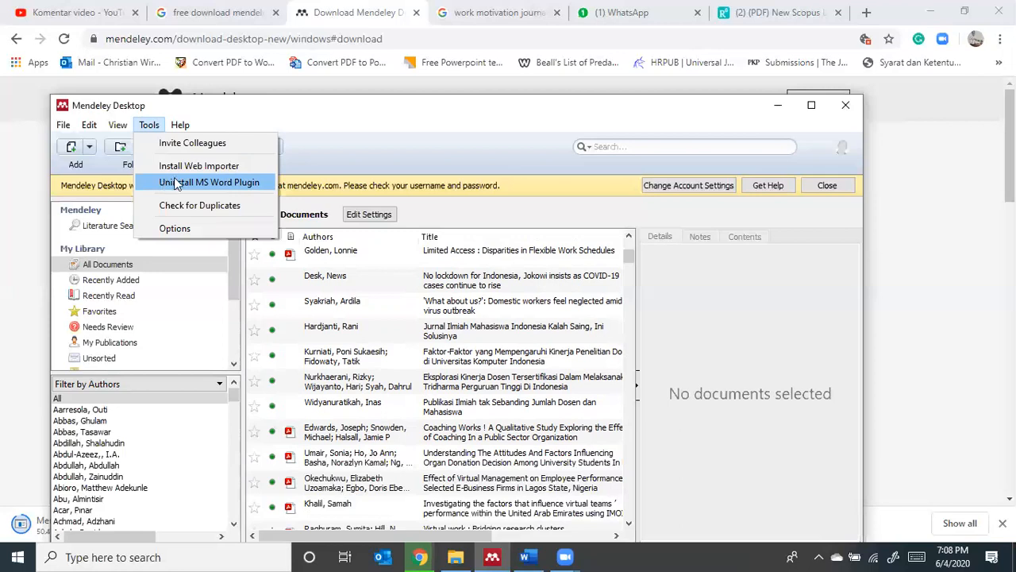
{"action": "left_click", "coordinate": [371, 144]}
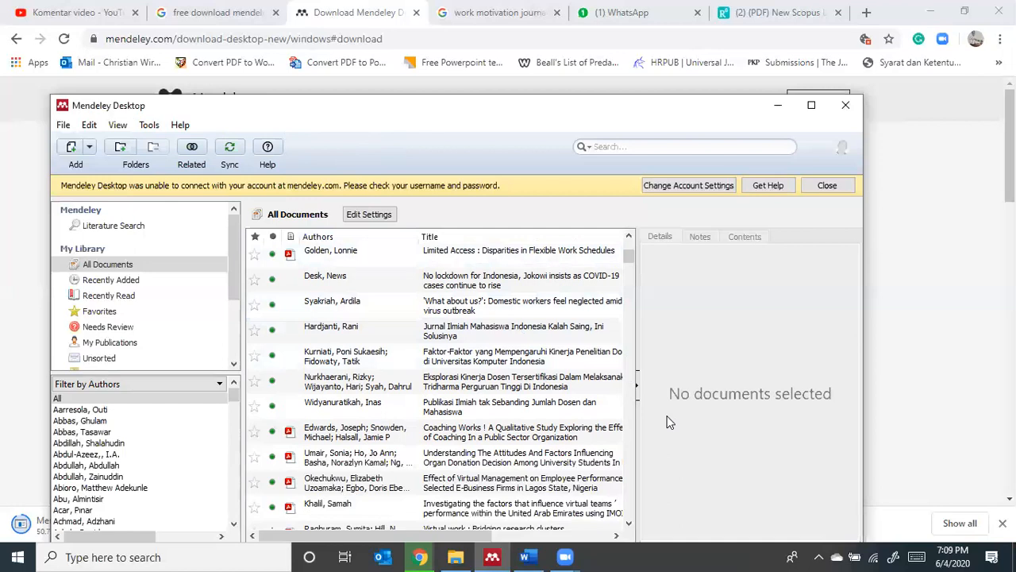
Switch to the blank Word document and view the Mendeley citation tools, minimizing Mendeley Desktop.
{"action": "left_click", "coordinate": [530, 556]}
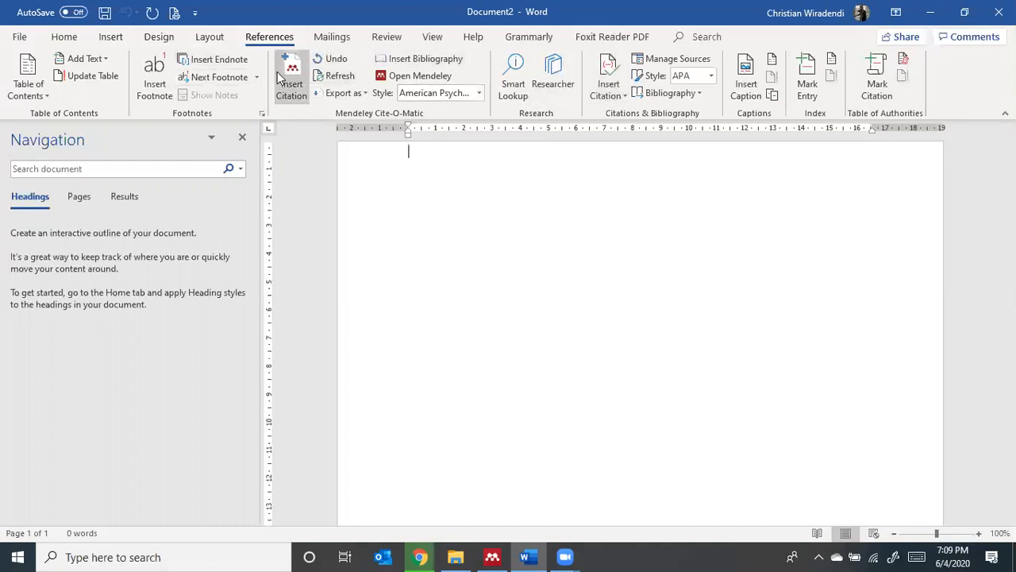
{"action": "left_click", "coordinate": [491, 555]}
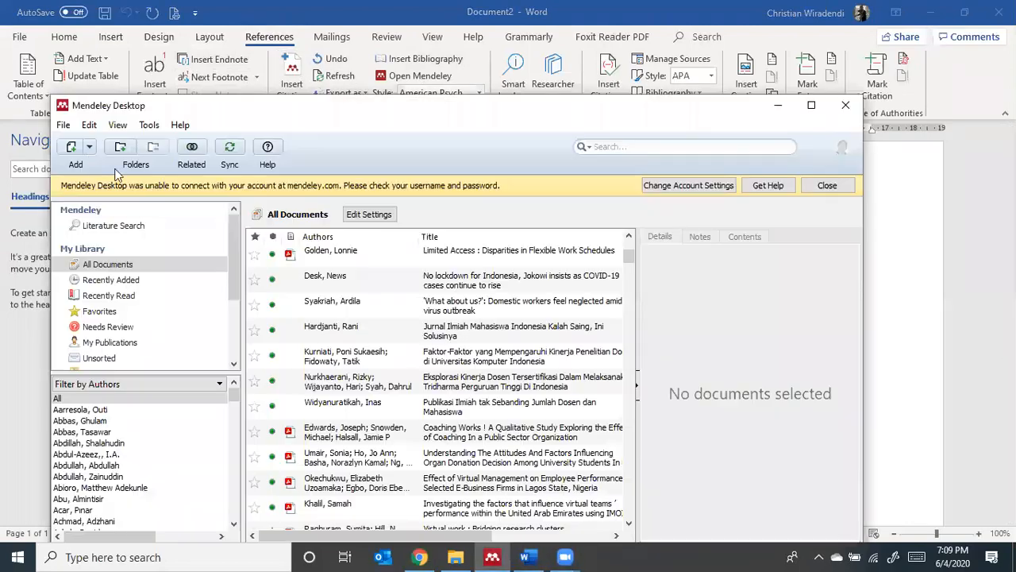
{"action": "left_click", "coordinate": [776, 105]}
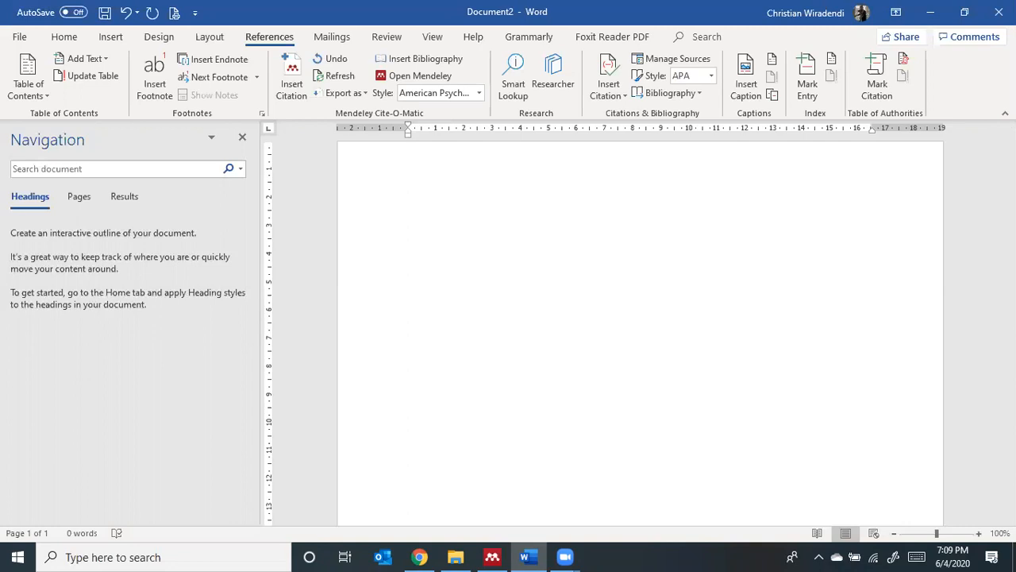
Switch to Chrome and open the globaljournals.org PDF "Effect of Work Motivation and Organizational Commitment" from the work motivation search results.
{"action": "left_click", "coordinate": [419, 557]}
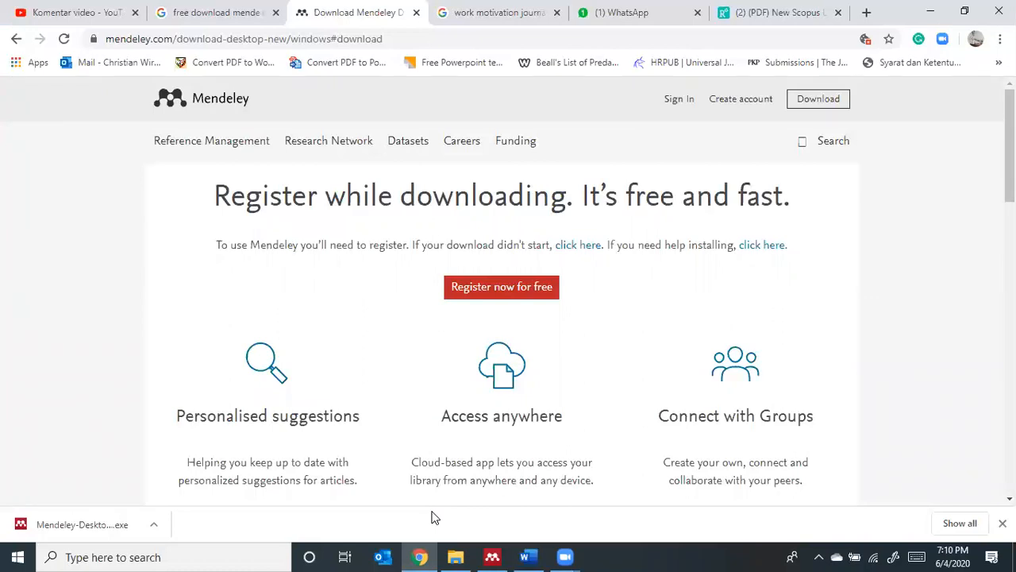
{"action": "left_click", "coordinate": [530, 14]}
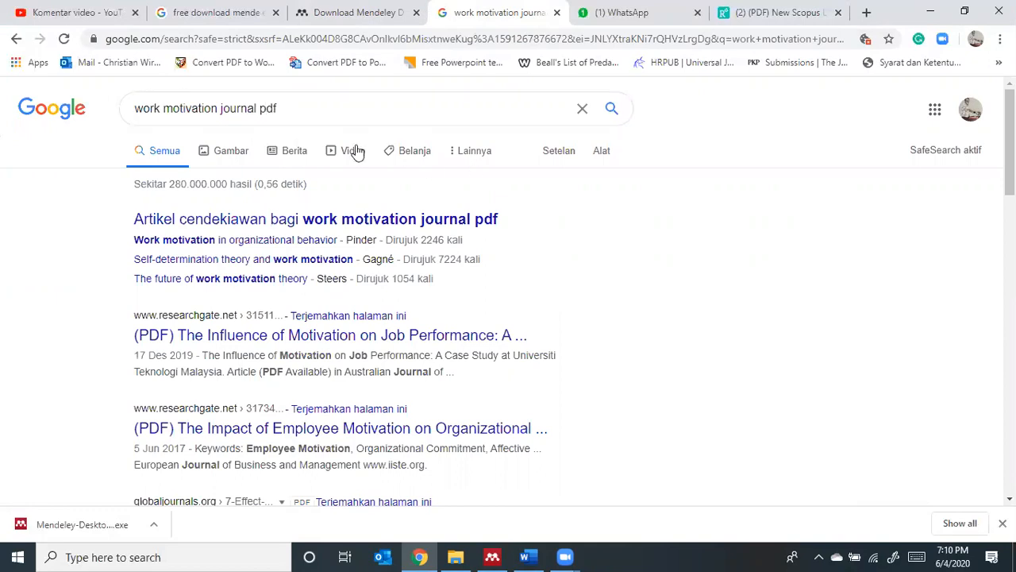
{"action": "scroll", "coordinate": [355, 208], "scroll_direction": "down", "scroll_amount": 2}
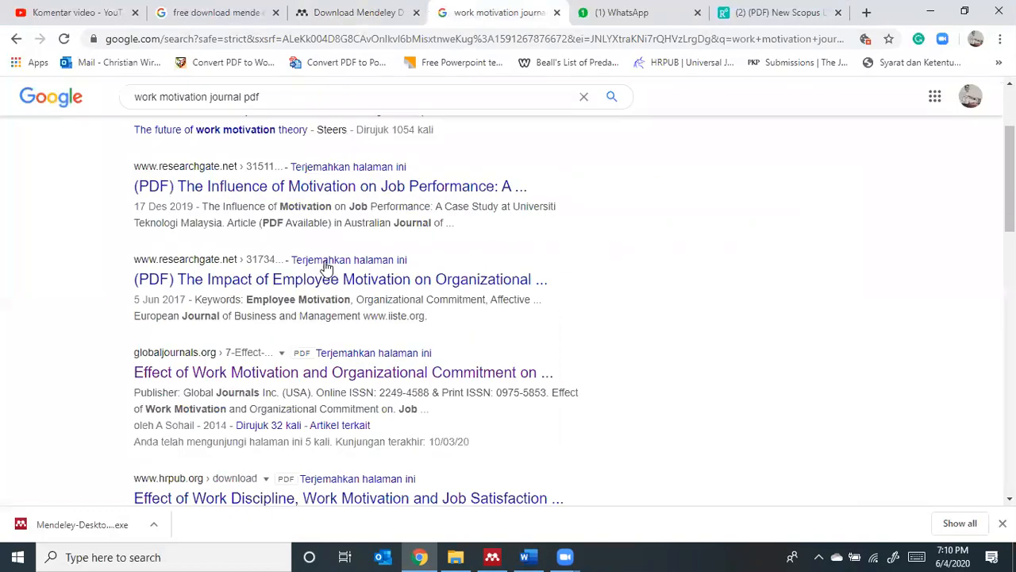
{"action": "right_click", "coordinate": [279, 370]}
{"action": "left_click", "coordinate": [393, 382]}
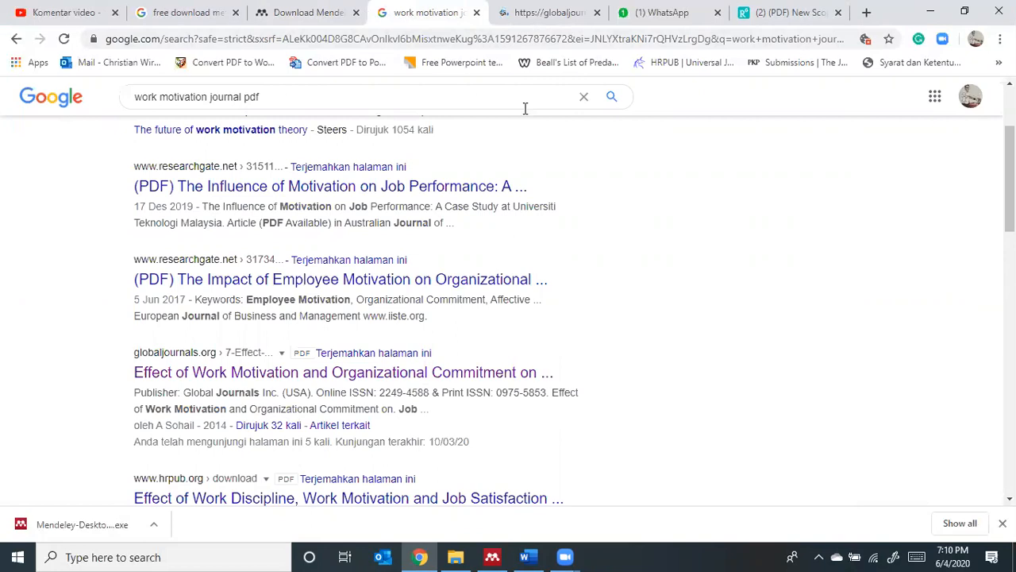
{"action": "key", "text": "ctrl+Tab"}
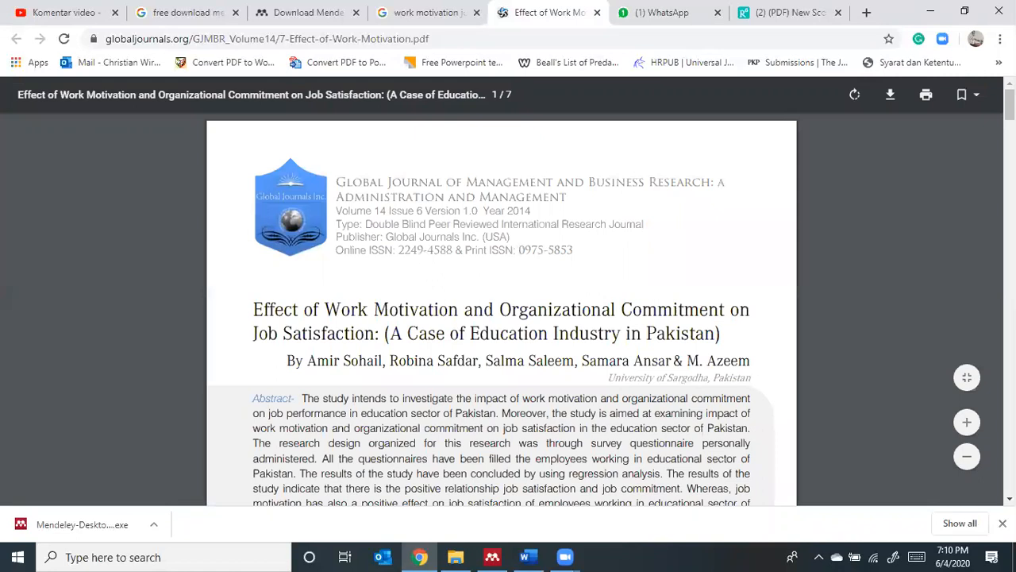
Save the opened article to the Downloads folder as 7-Effect-of-Work-Motivation (2).pdf.
{"action": "left_click", "coordinate": [890, 97]}
{"action": "left_click", "coordinate": [889, 96]}
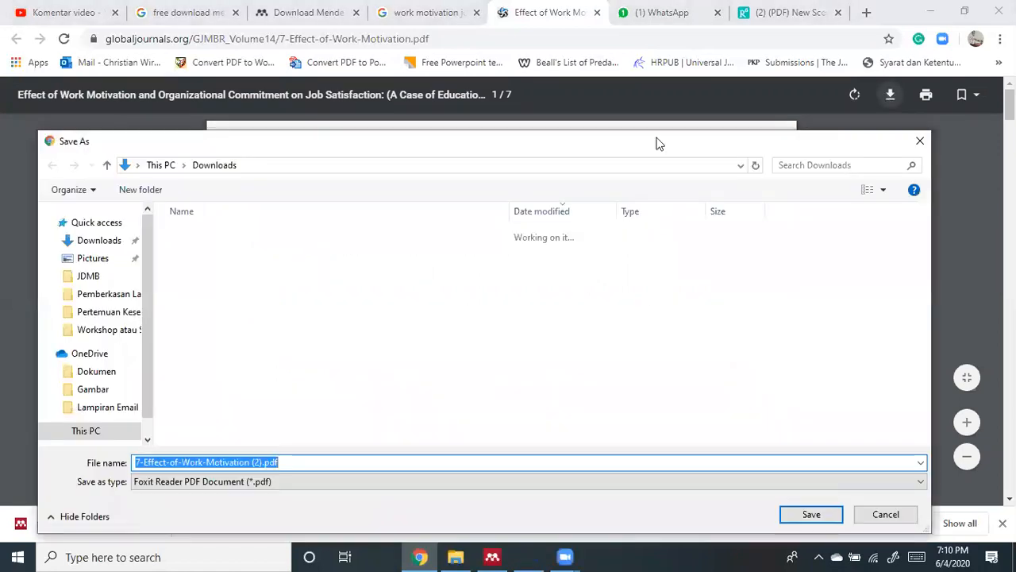
{"action": "left_click", "coordinate": [819, 513]}
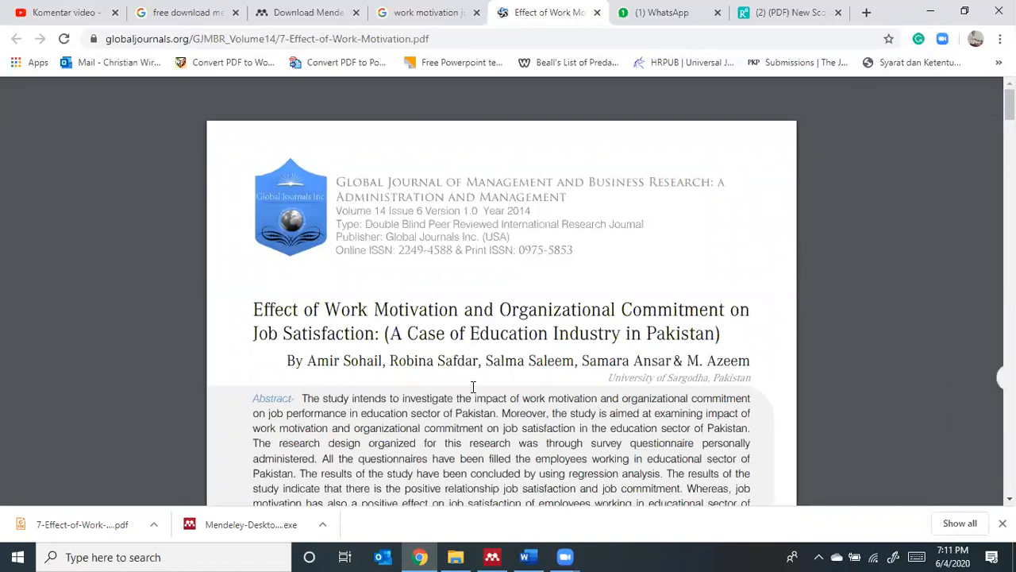
Switch to Mendeley Desktop and add 7-Effect-of-Work-Motivation (2).pdf from the Downloads folder to the library.
{"action": "left_click", "coordinate": [496, 556]}
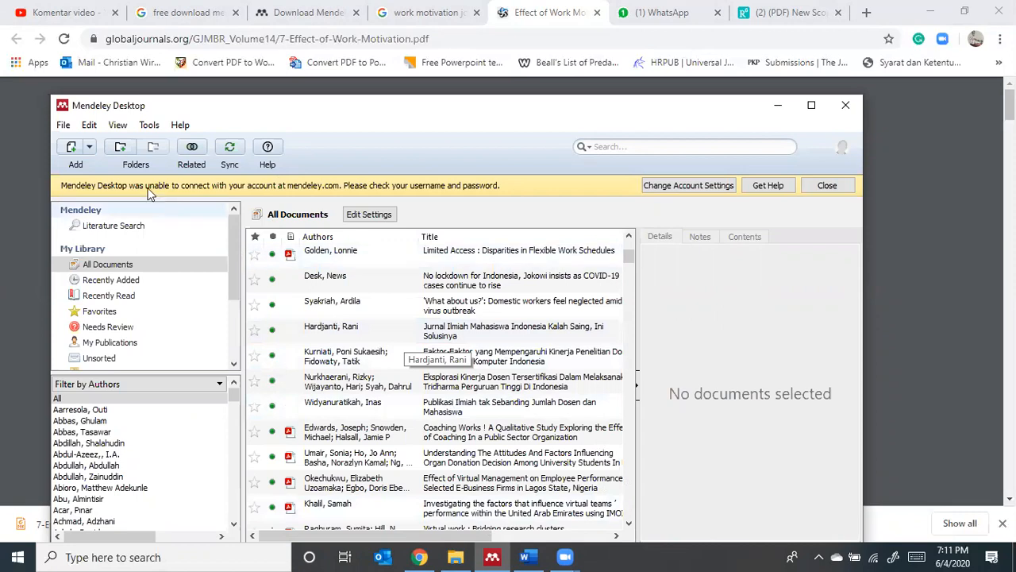
{"action": "left_click", "coordinate": [69, 155]}
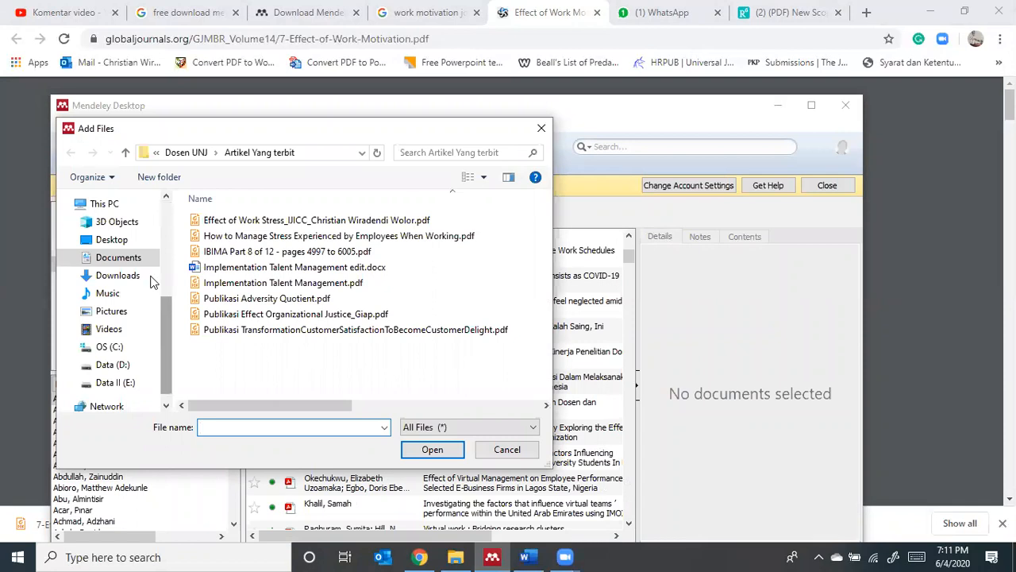
{"action": "left_click", "coordinate": [127, 283]}
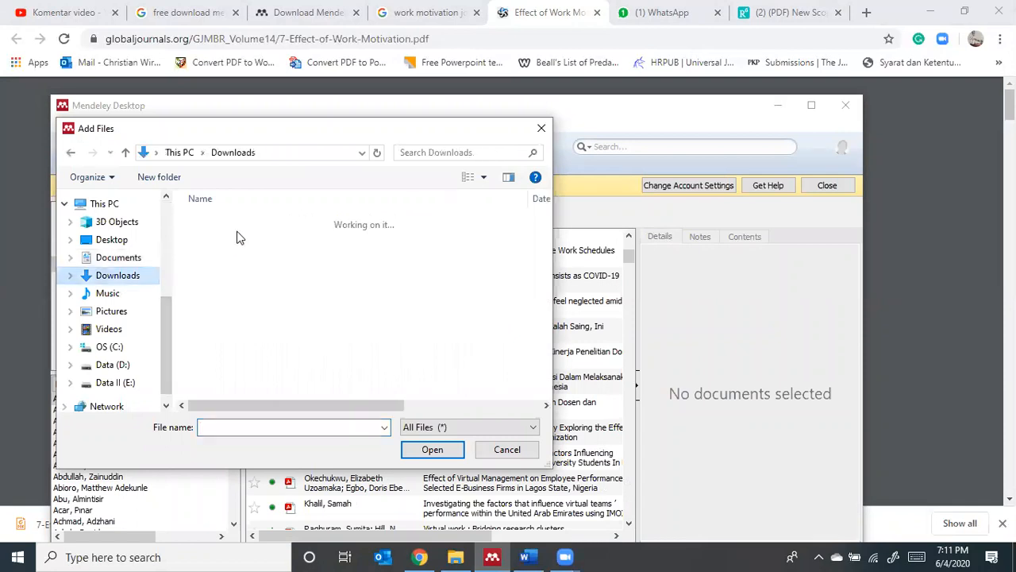
{"action": "left_click", "coordinate": [238, 242]}
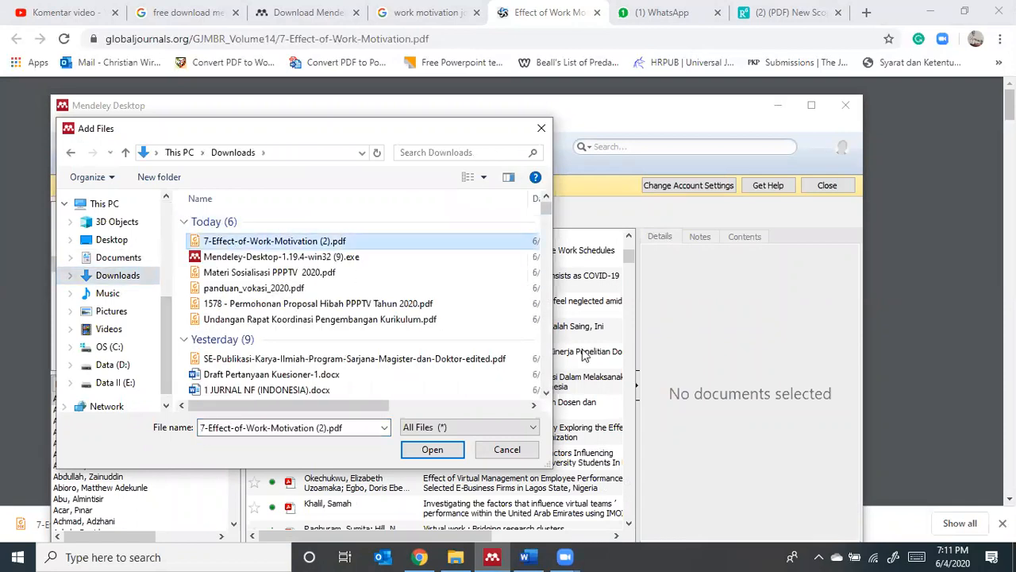
{"action": "left_click", "coordinate": [440, 449]}
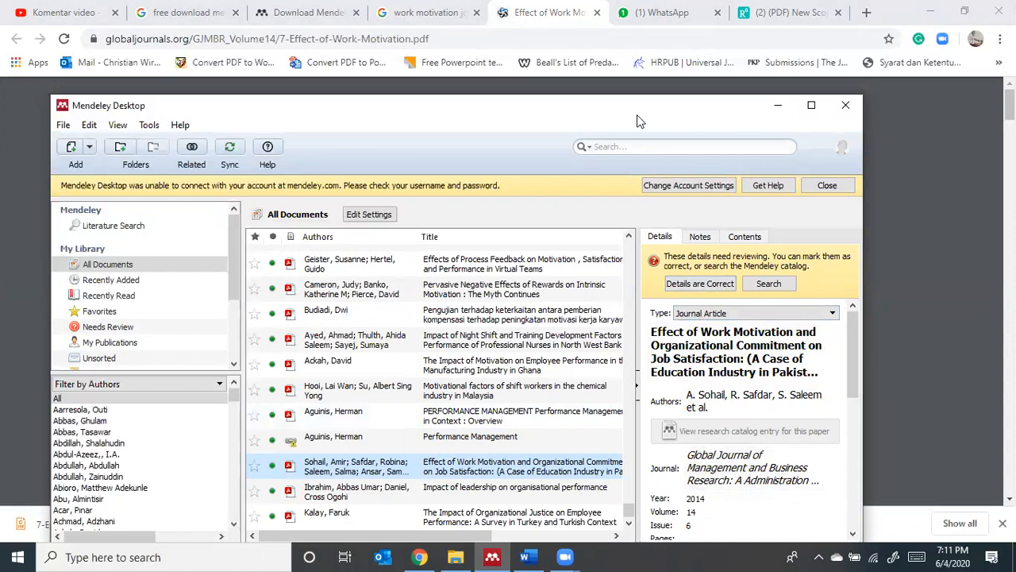
Compare the imported article's details in Mendeley with the title page of the PDF in the browser.
{"action": "left_click_drag", "start_coordinate": [640, 122], "coordinate": [775, 269]}
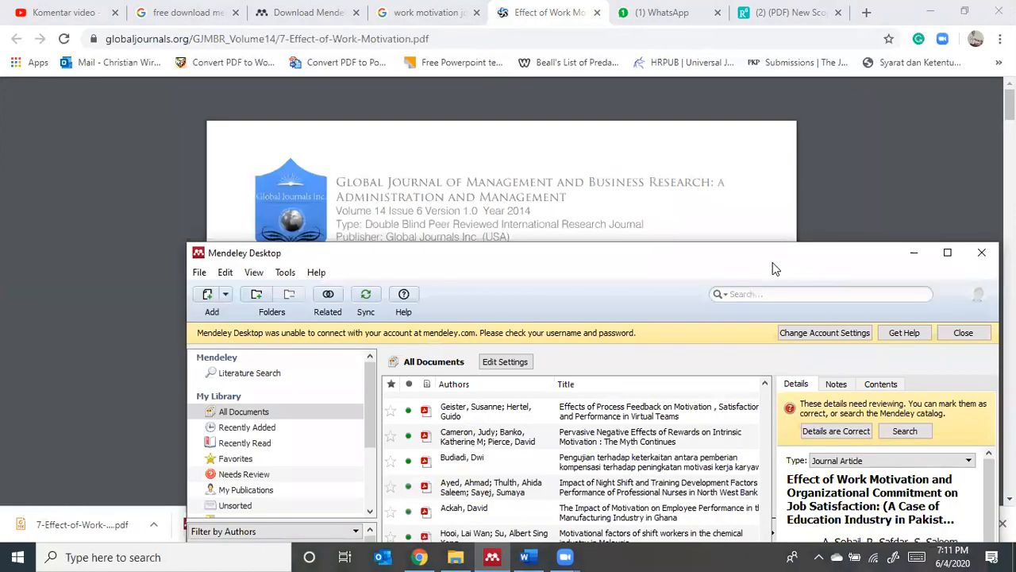
{"action": "left_click_drag", "start_coordinate": [778, 260], "coordinate": [300, 80]}
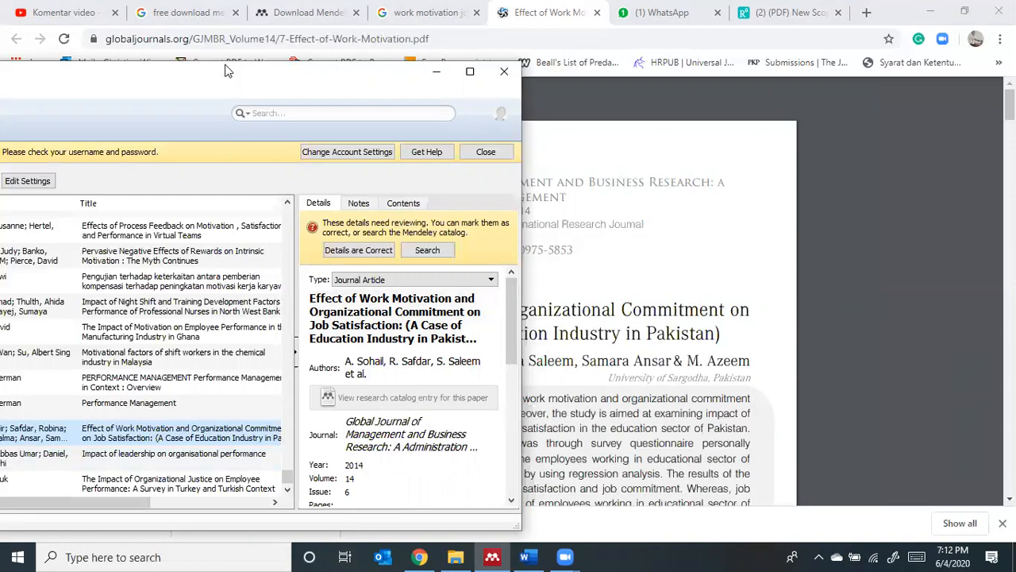
{"action": "left_click_drag", "start_coordinate": [225, 72], "coordinate": [150, 11]}
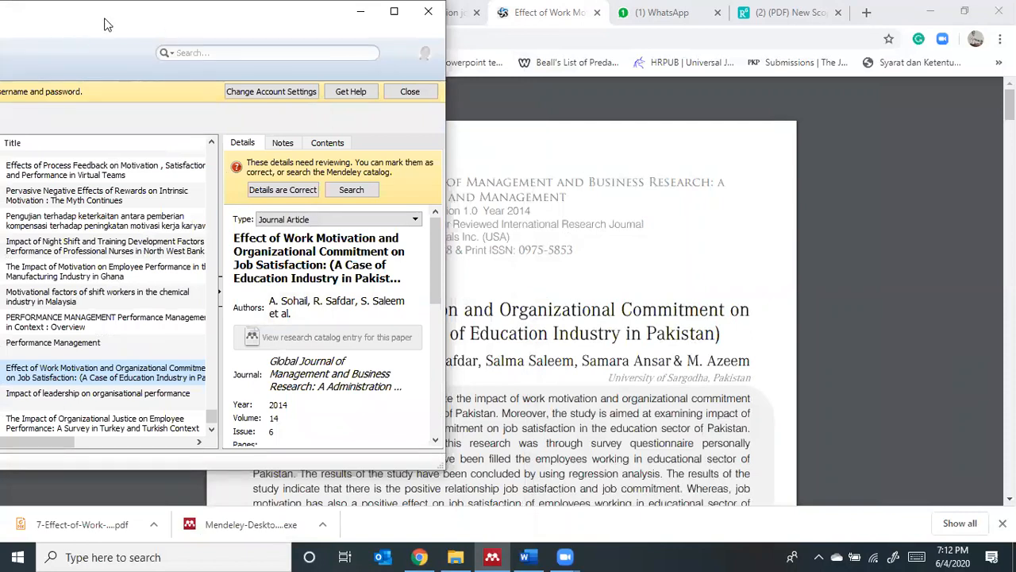
{"action": "left_click_drag", "start_coordinate": [107, 25], "coordinate": [354, 174]}
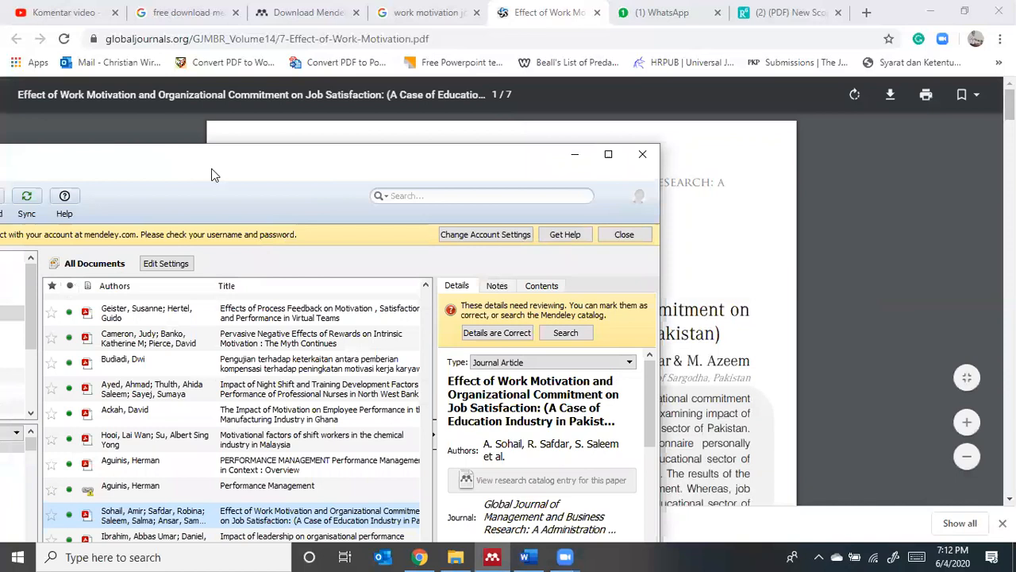
{"action": "left_click_drag", "start_coordinate": [211, 169], "coordinate": [408, 218]}
{"action": "left_click", "coordinate": [788, 216]}
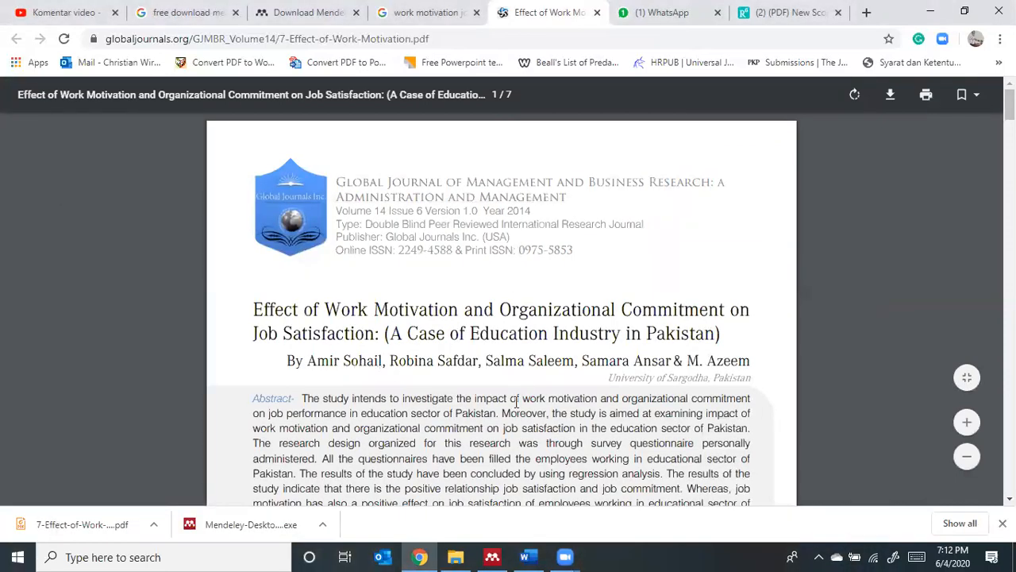
{"action": "left_click", "coordinate": [492, 557]}
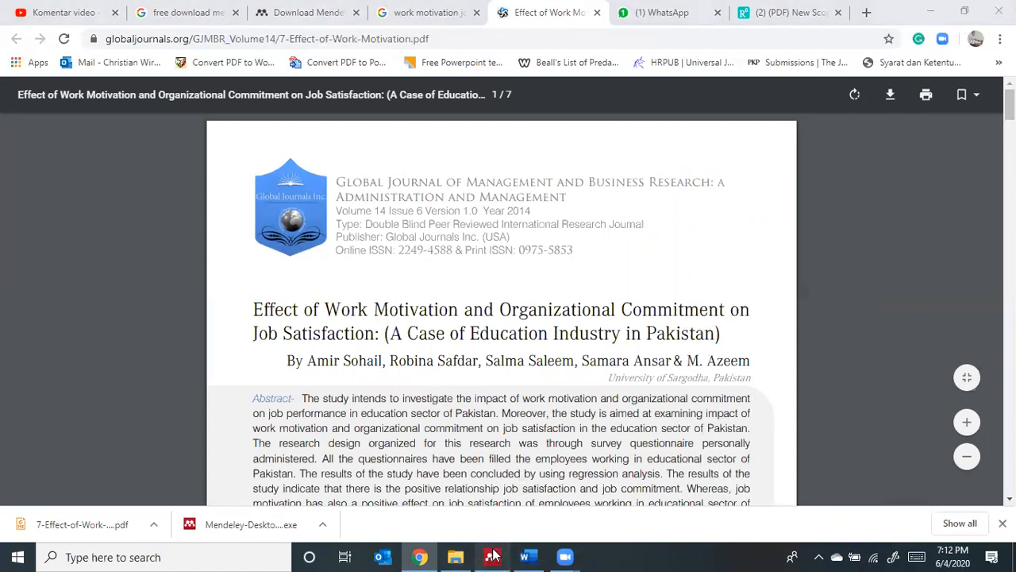
{"action": "left_click_drag", "start_coordinate": [567, 230], "coordinate": [493, 94]}
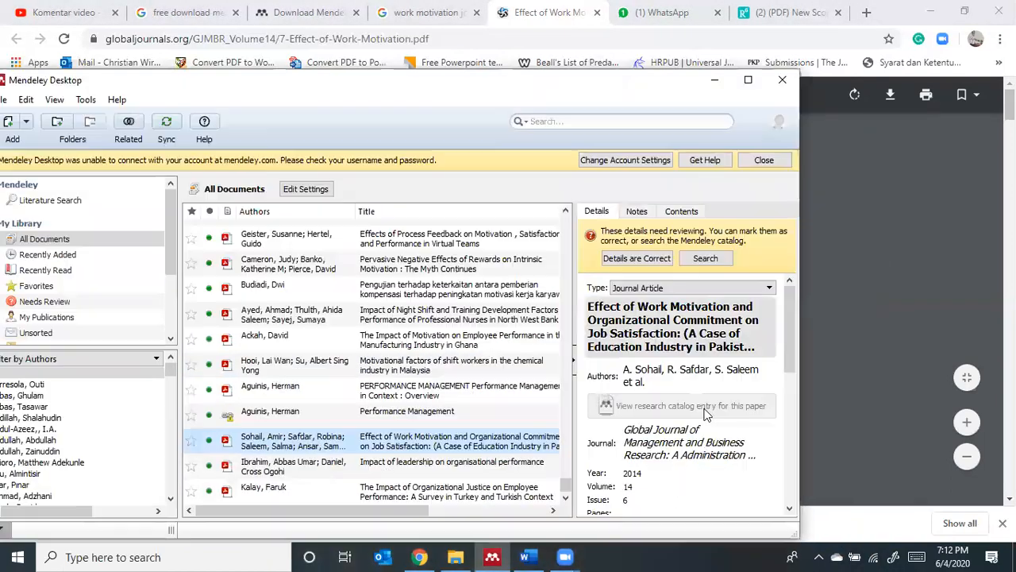
Re-enter the first author in the imported article's author list in last name, first name form and remove the leftover blank line.
{"action": "left_click", "coordinate": [662, 382]}
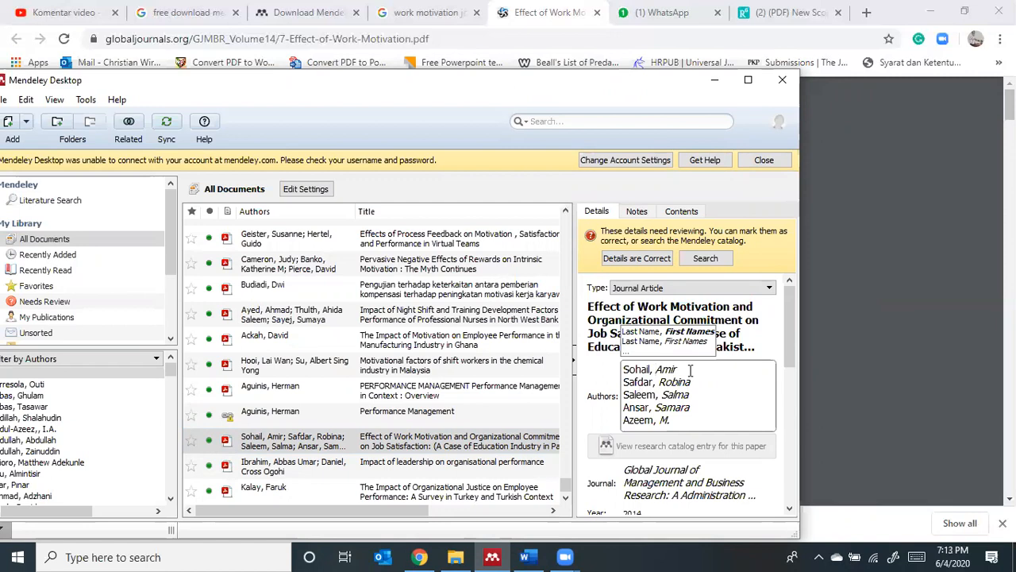
{"action": "left_click_drag", "start_coordinate": [681, 370], "coordinate": [619, 369]}
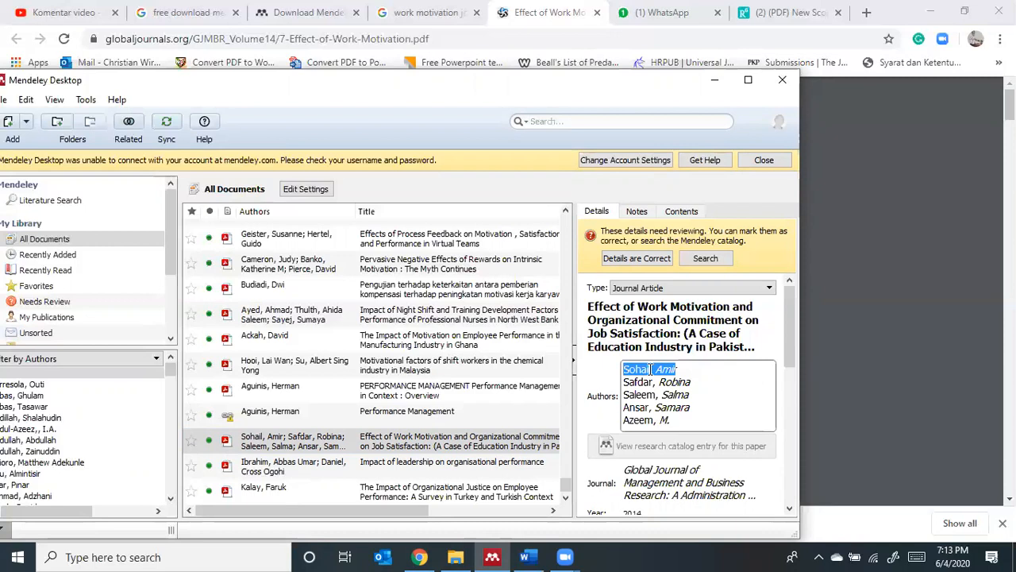
{"action": "type", "text": "Am"}
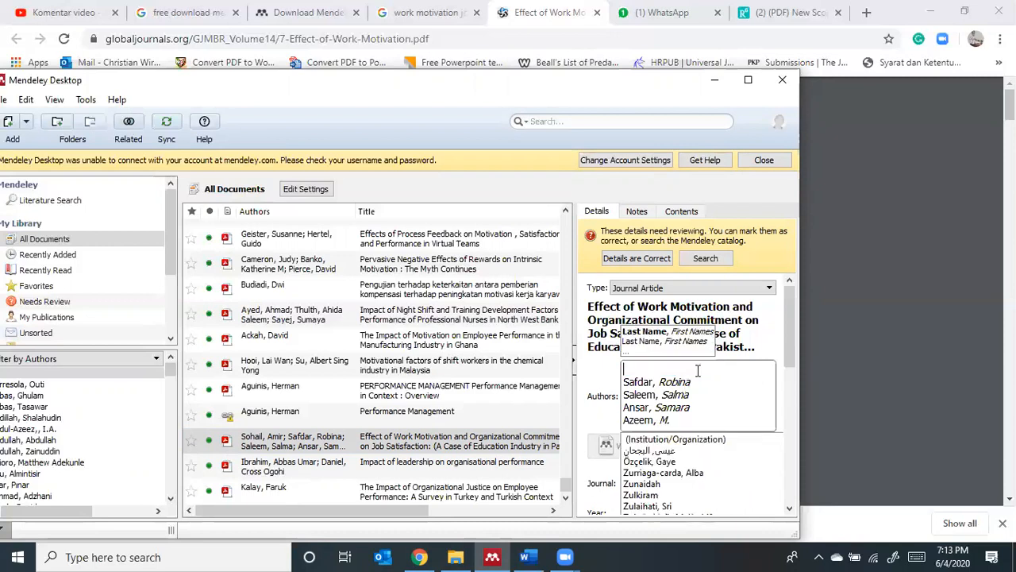
{"action": "type", "text": "ir Sohail"}
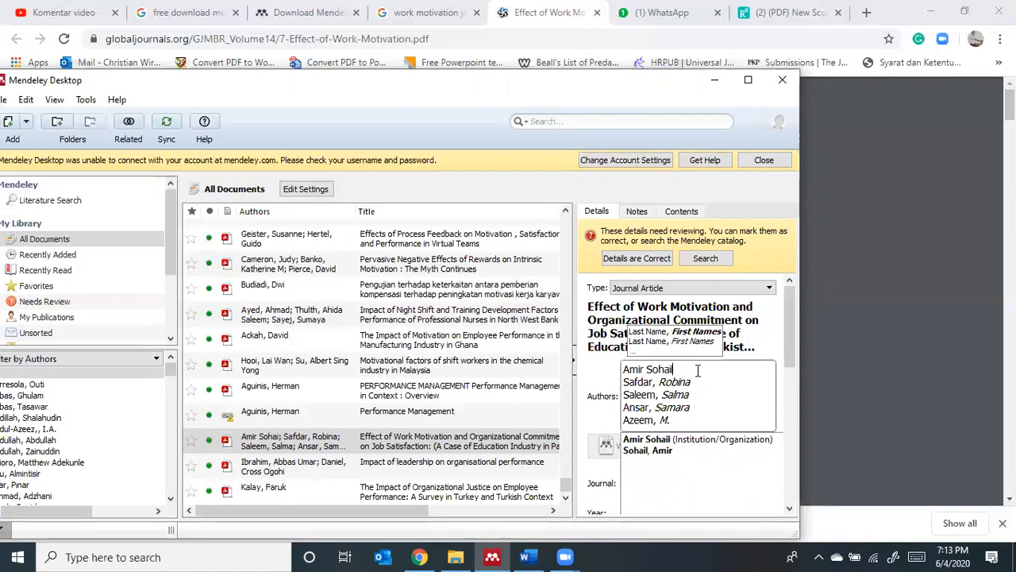
{"action": "key", "text": "Return"}
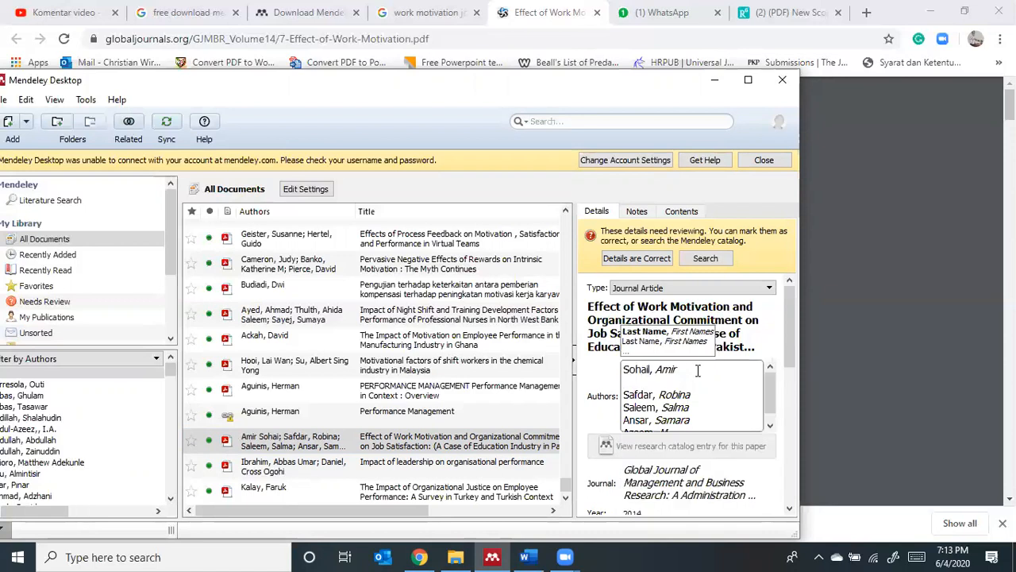
{"action": "key", "text": "Delete"}
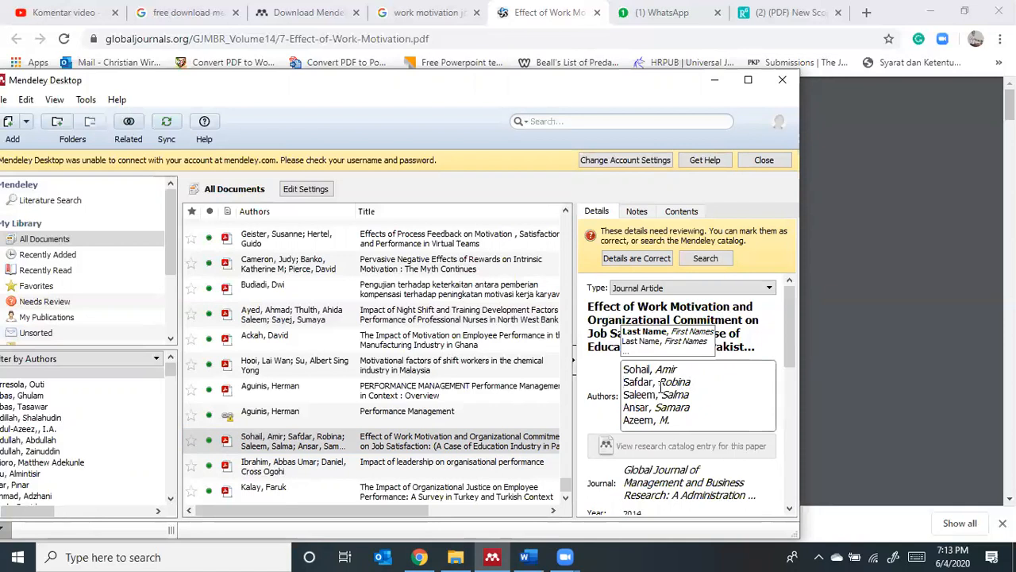
Compare the article's authors, journal, year, volume and issue in Mendeley Desktop with the title page of the PDF in Chrome.
{"action": "left_click", "coordinate": [714, 80]}
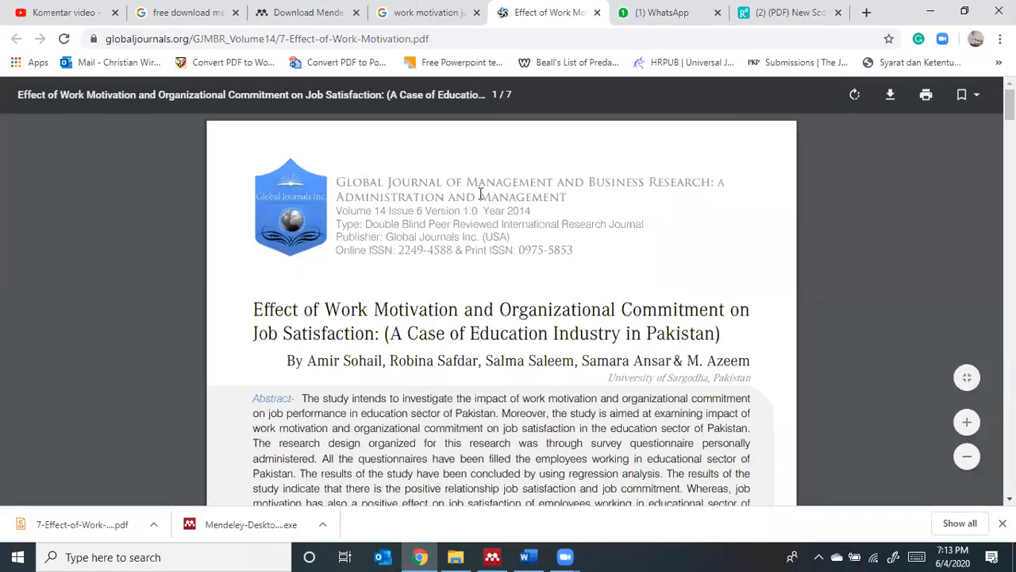
{"action": "mouse_move", "coordinate": [575, 555]}
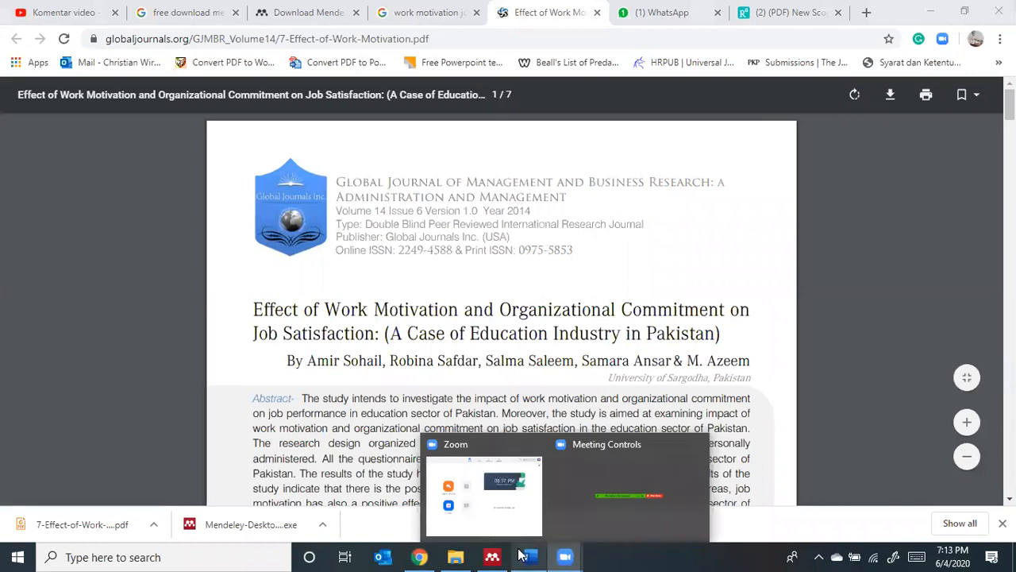
{"action": "left_click", "coordinate": [529, 557]}
{"action": "left_click", "coordinate": [492, 557]}
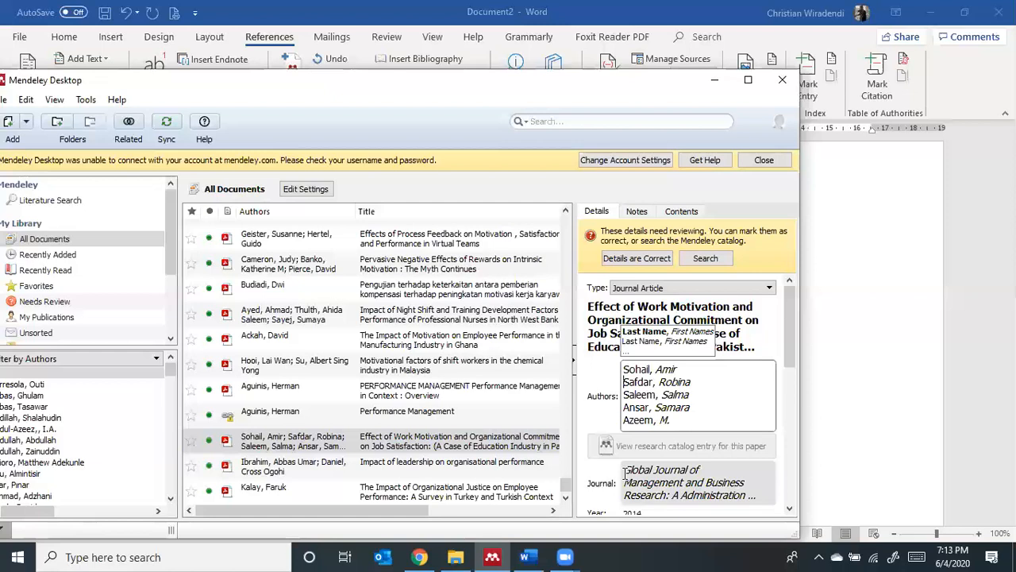
{"action": "scroll", "coordinate": [640, 461], "scroll_direction": "down", "scroll_amount": 1}
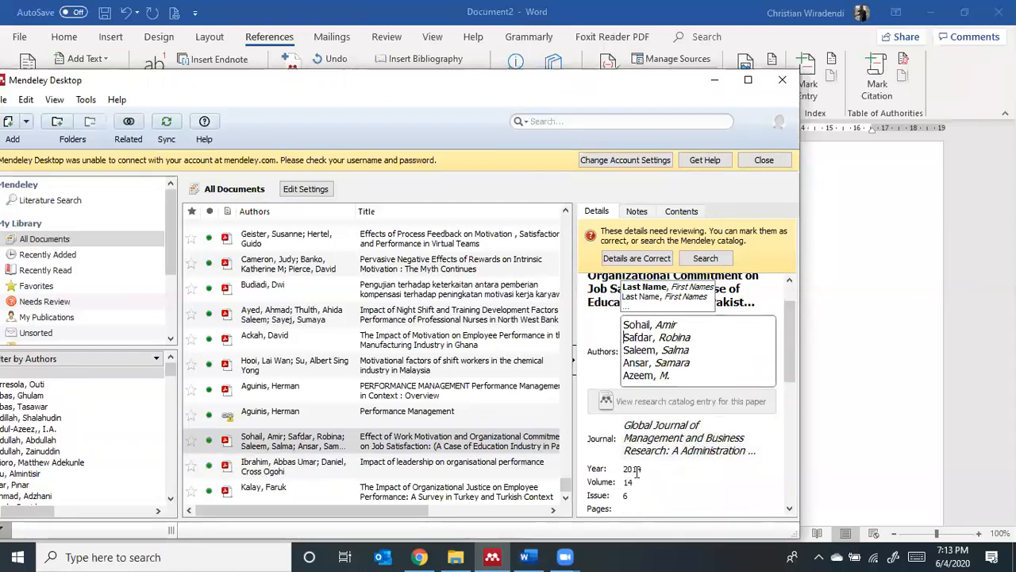
{"action": "left_click", "coordinate": [492, 556]}
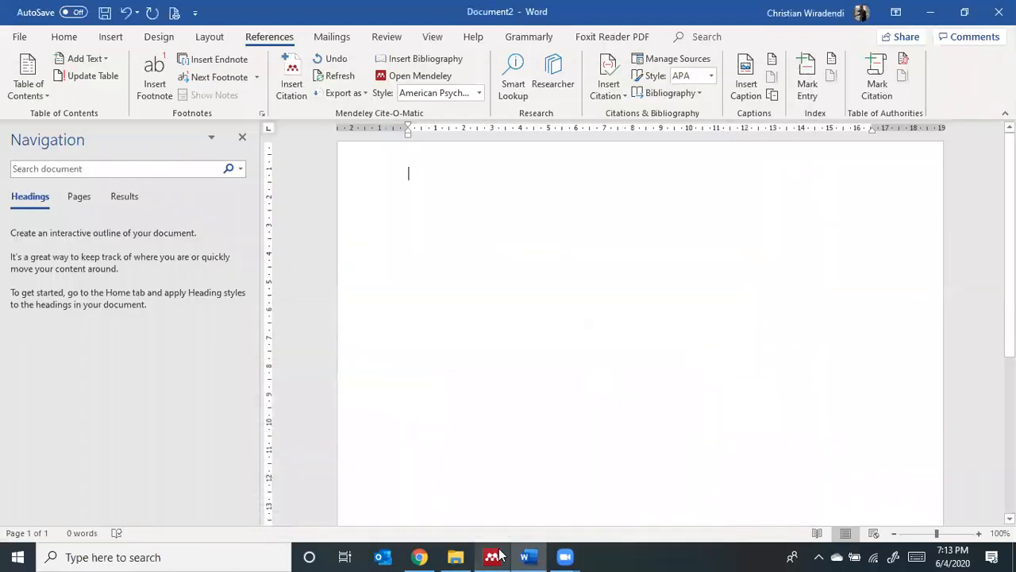
{"action": "left_click", "coordinate": [421, 557]}
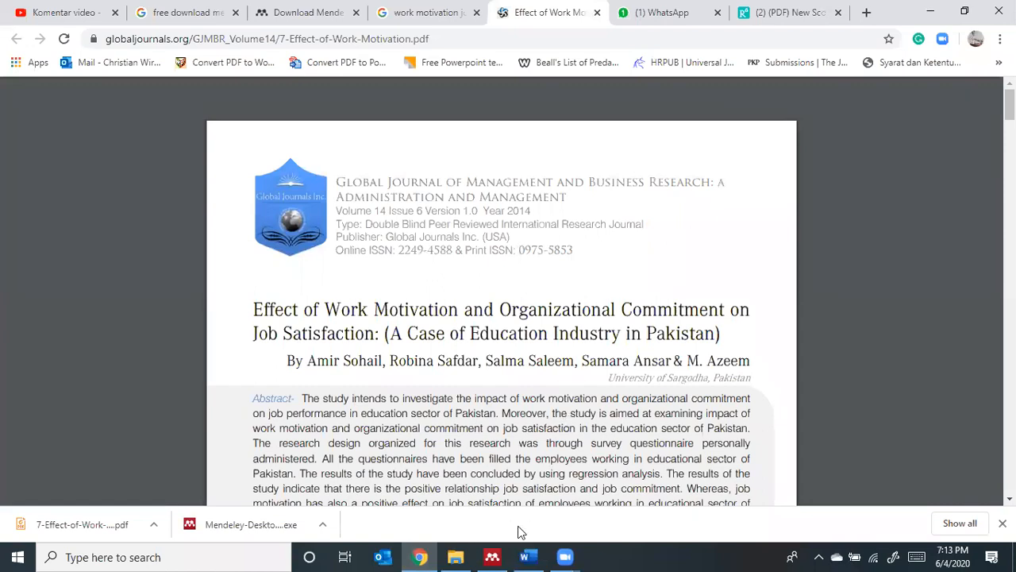
{"action": "left_click", "coordinate": [492, 557]}
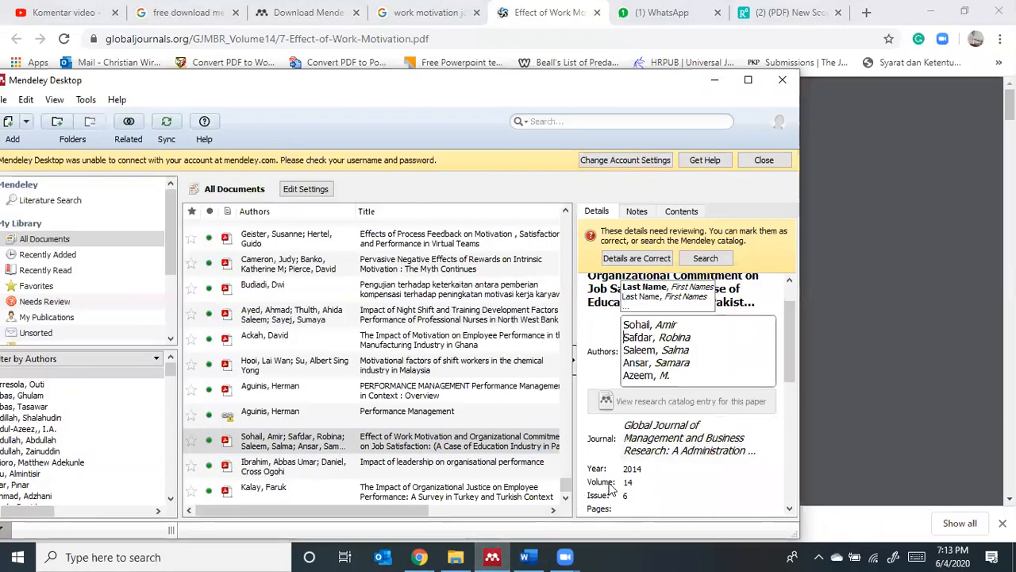
{"action": "left_click", "coordinate": [492, 556]}
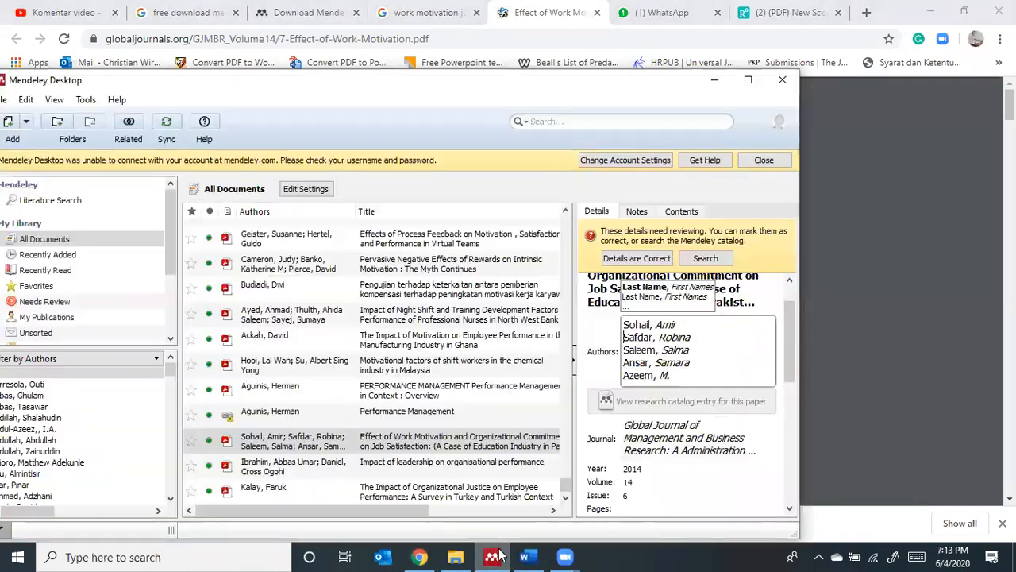
{"action": "left_click", "coordinate": [493, 556]}
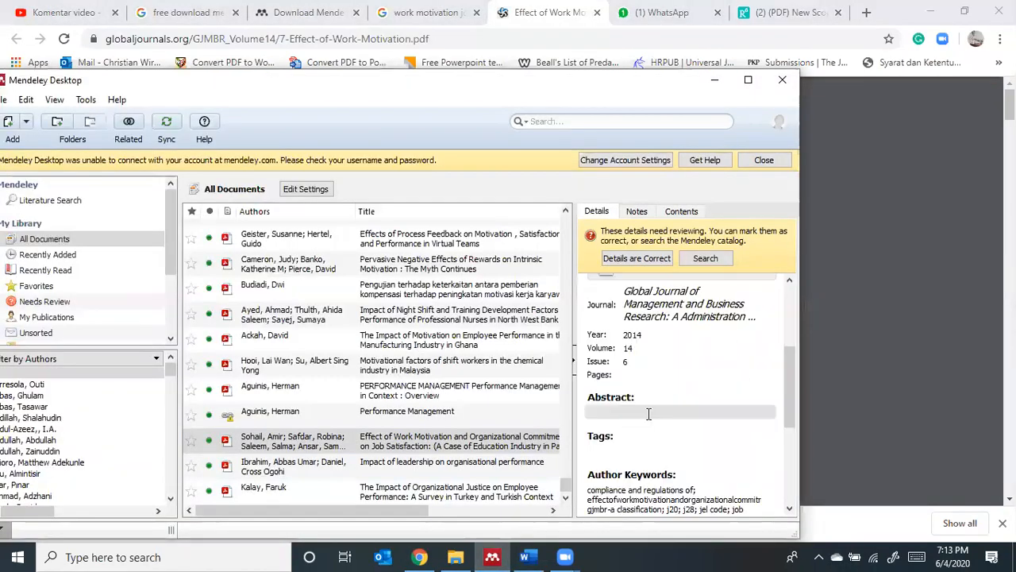
{"action": "scroll", "coordinate": [648, 414], "scroll_direction": "up", "scroll_amount": 3}
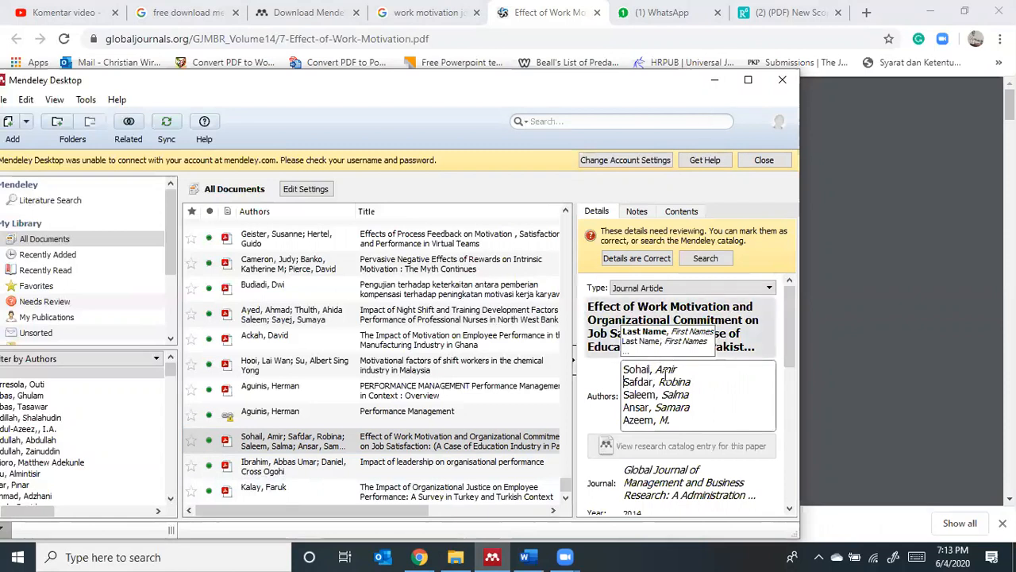
Switch to Word and write "Motivasi menurut" followed by the first author's surname and "...." in the blank document.
{"action": "left_click", "coordinate": [524, 557]}
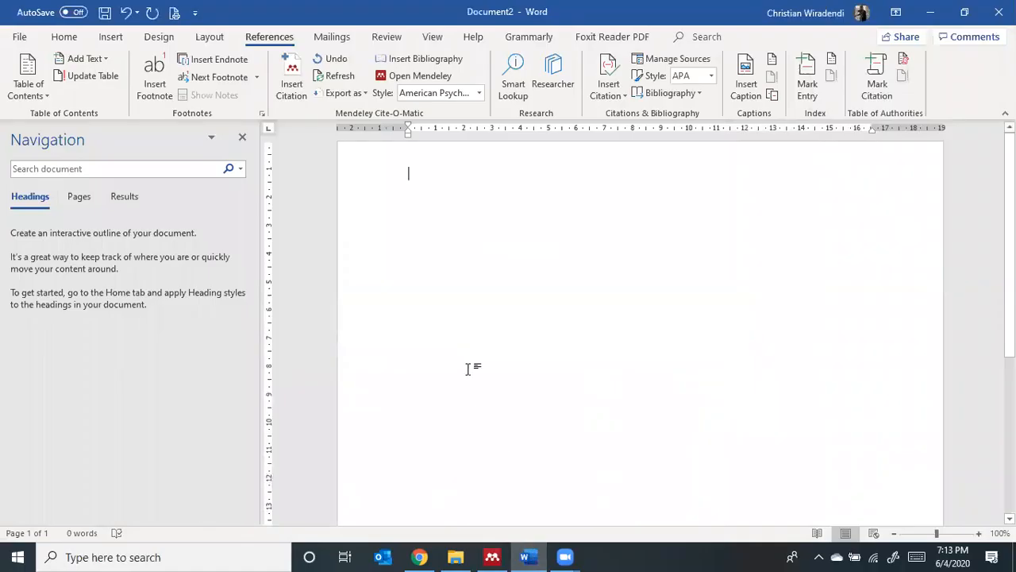
{"action": "left_click", "coordinate": [443, 167]}
{"action": "type", "text": "Motiv"}
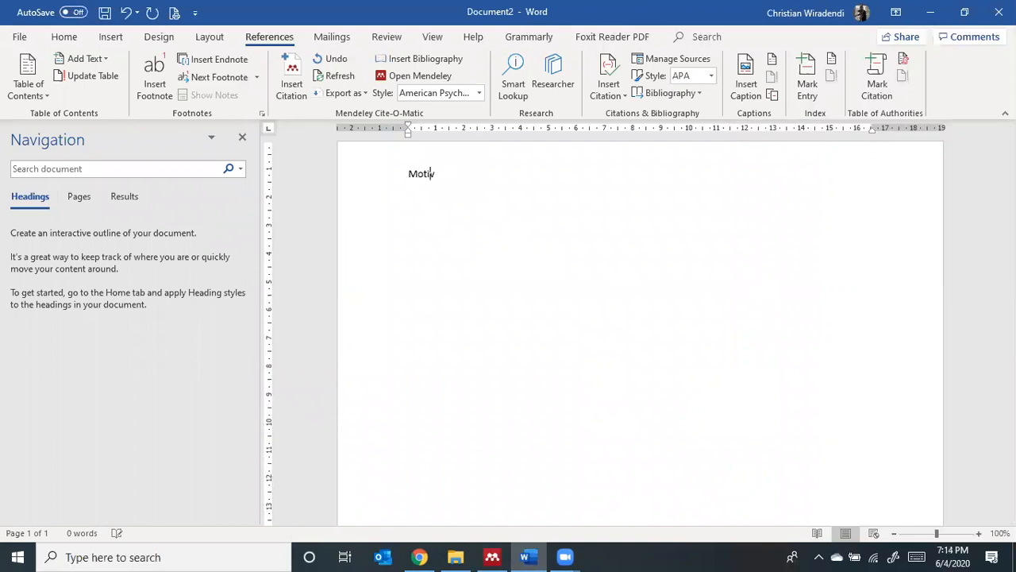
{"action": "type", "text": "asi menurut sohail ...."}
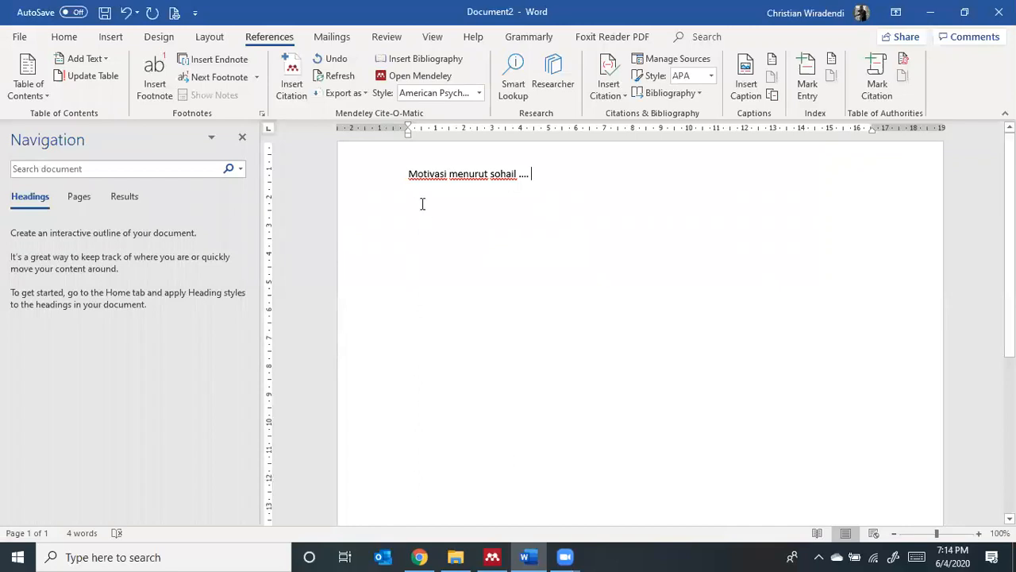
Insert a Mendeley citation of "Effect of Work Motivation and Organizational Commitment" after the sentence, searching the library by the first author's surname.
{"action": "left_click", "coordinate": [295, 90]}
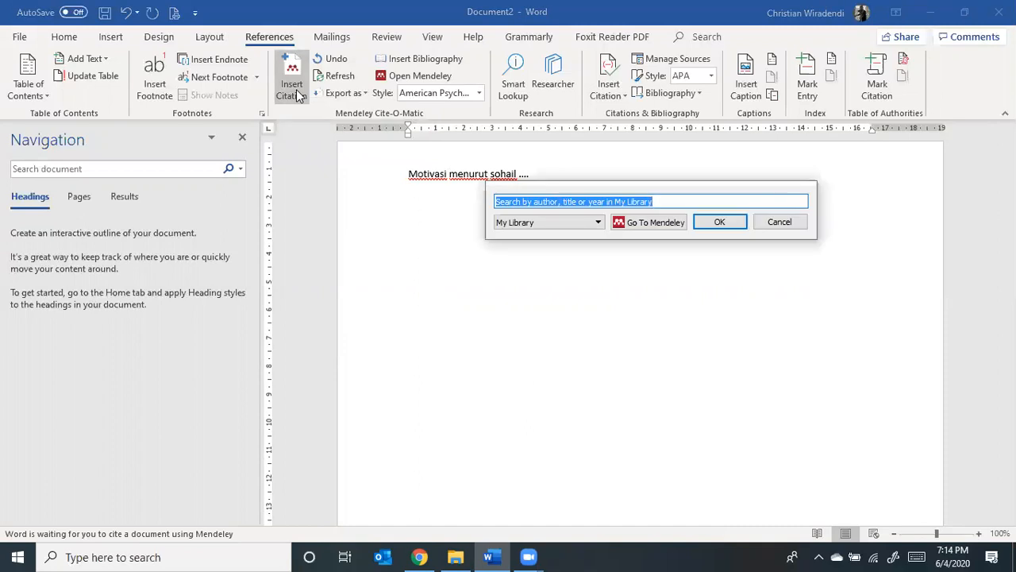
{"action": "type", "text": "sohail"}
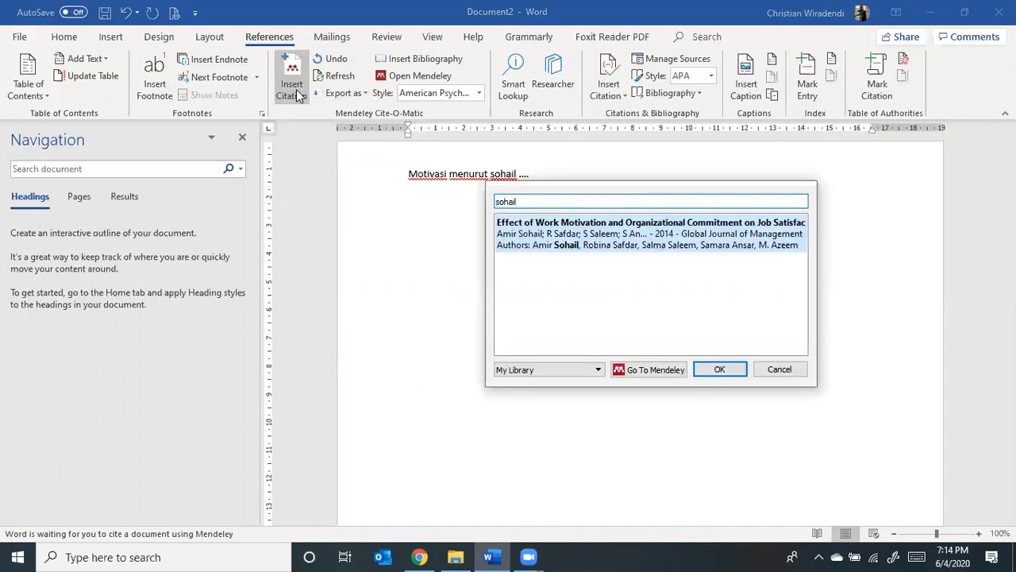
{"action": "left_click", "coordinate": [643, 241]}
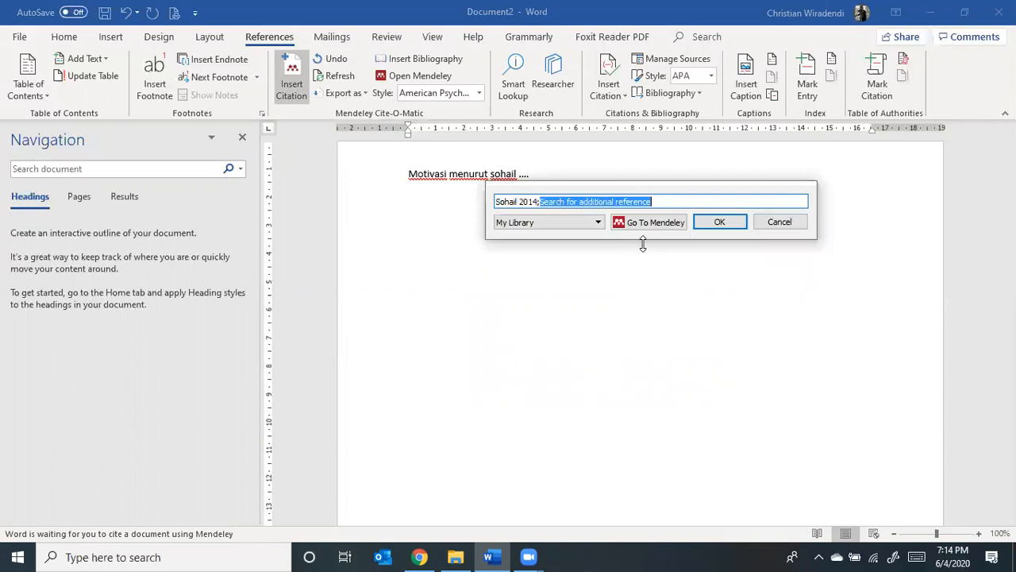
{"action": "left_click", "coordinate": [738, 231]}
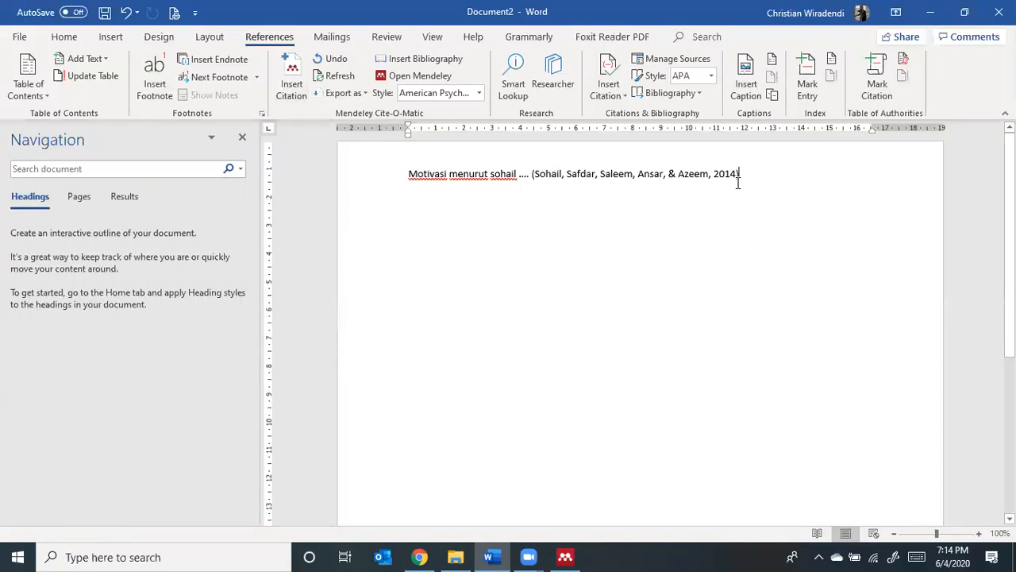
Delete the citation inserted after the sentence.
{"action": "key", "text": "BackSpace"}
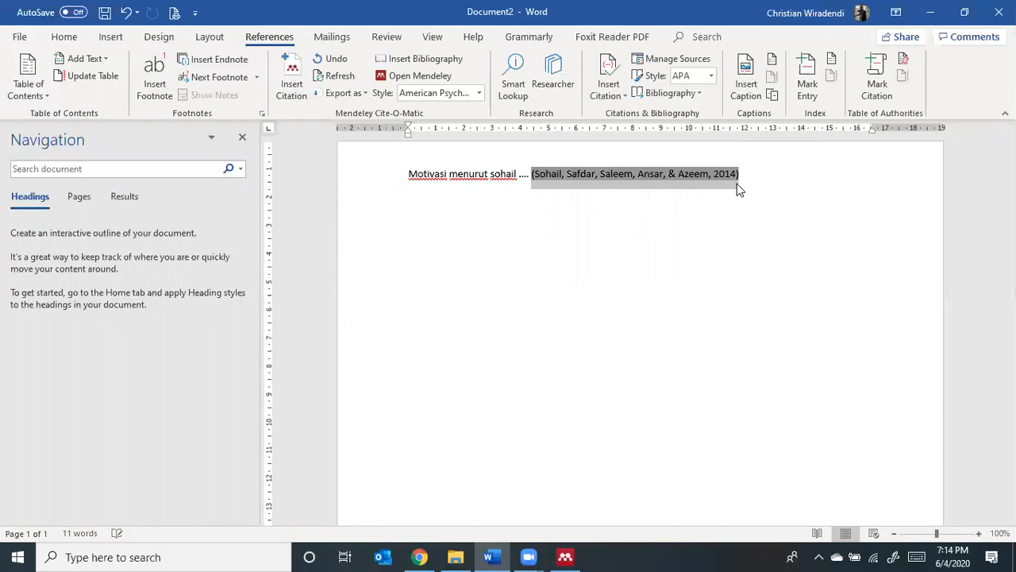
{"action": "key", "text": "BackSpace"}
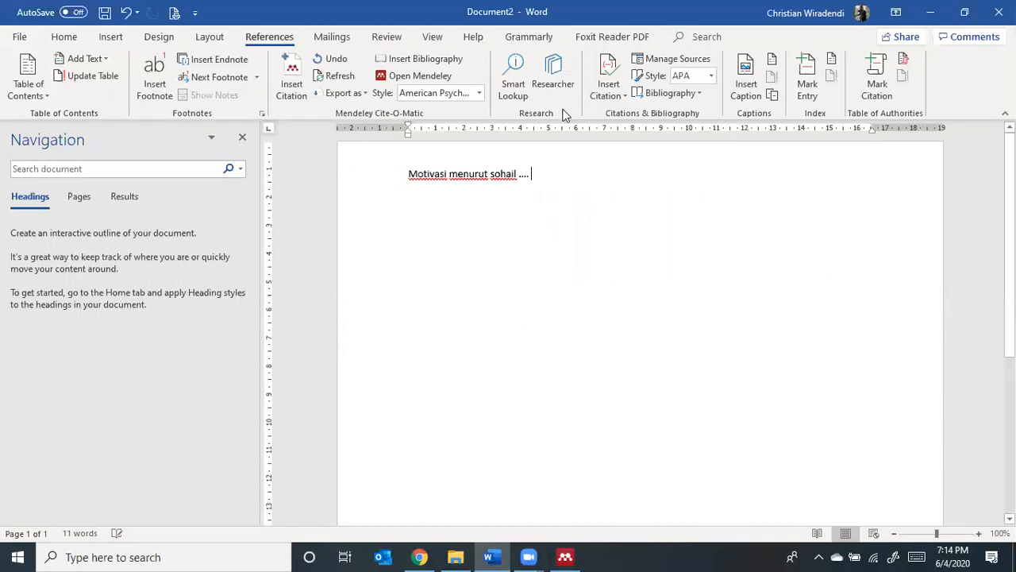
Go to Mendeley from the citation dialog, search by the first author's surname, and cite "Effect of Work Motivation and Organizational Commitment" in the sentence.
{"action": "left_click", "coordinate": [291, 83]}
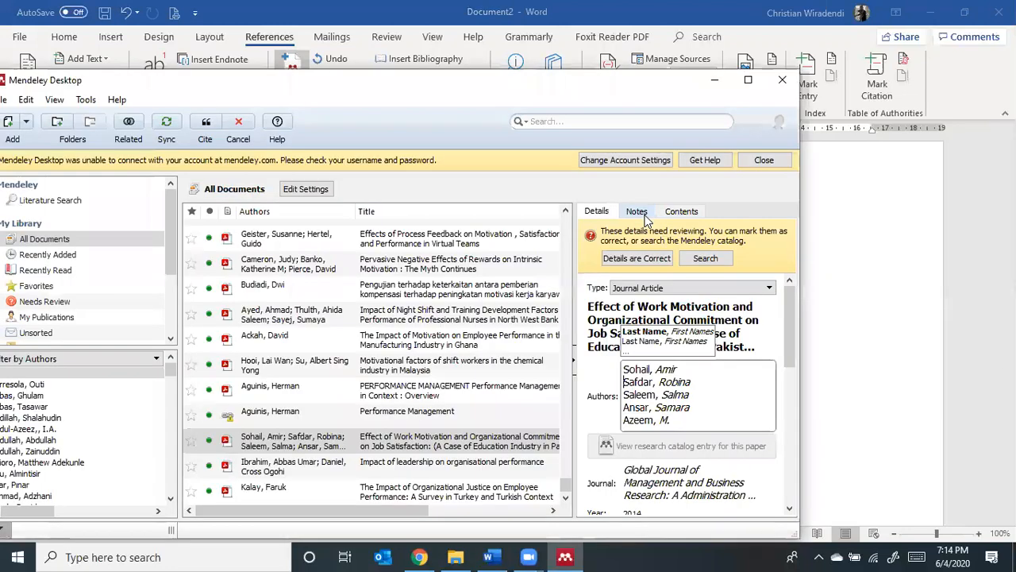
{"action": "left_click", "coordinate": [583, 122]}
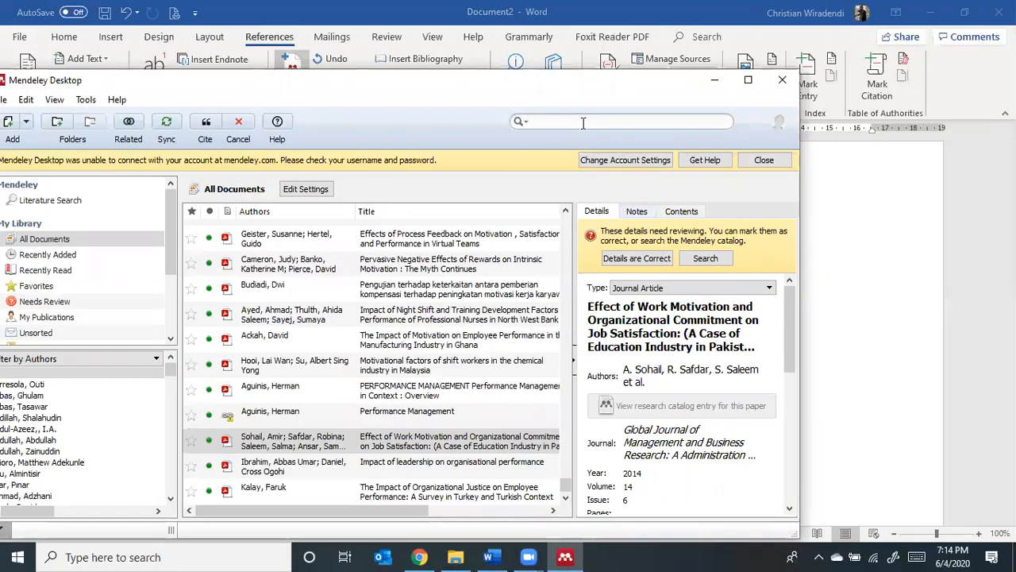
{"action": "type", "text": "sho"}
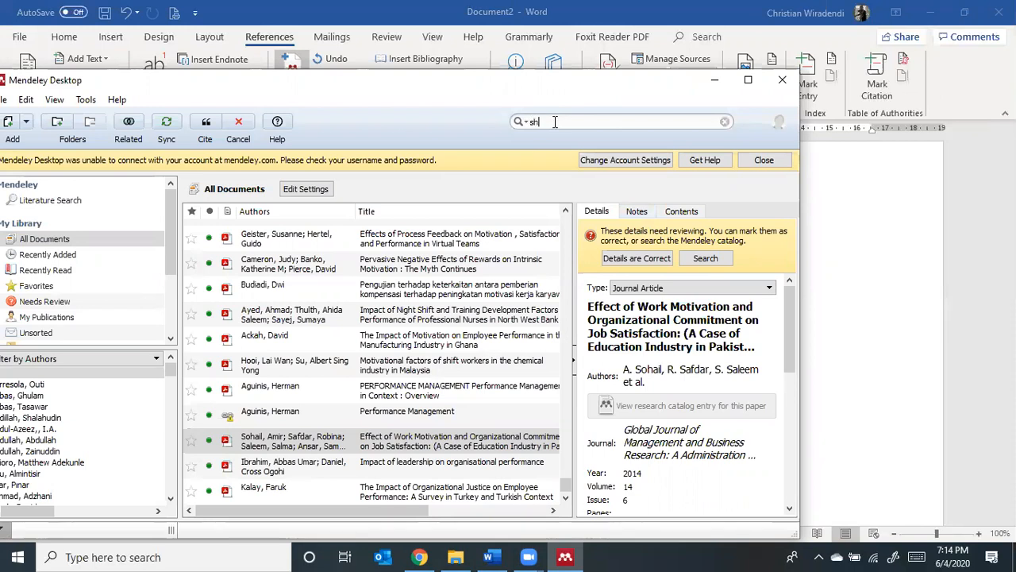
{"action": "key", "text": "BackSpace"}
{"action": "key", "text": "BackSpace"}
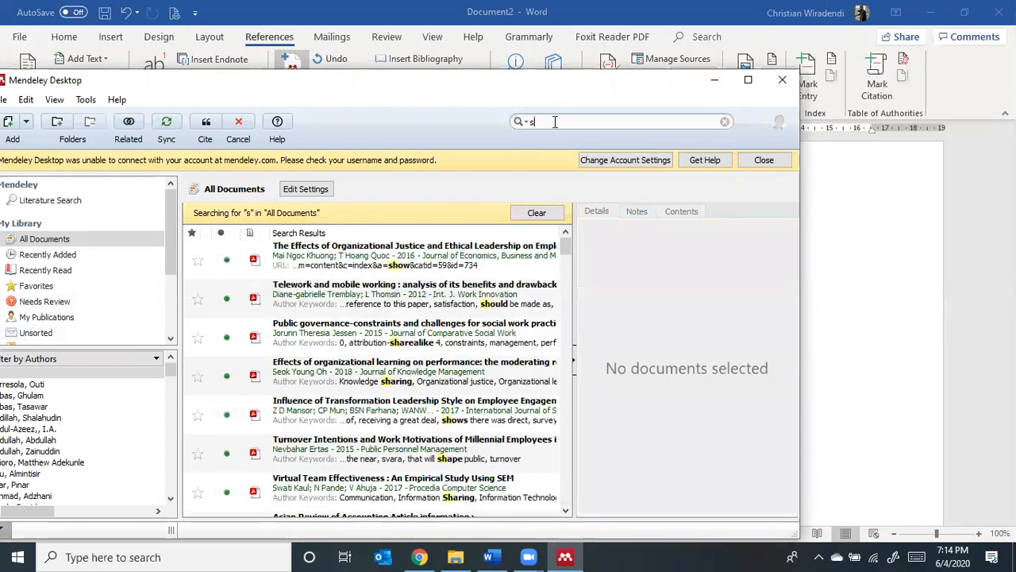
{"action": "type", "text": "ohail"}
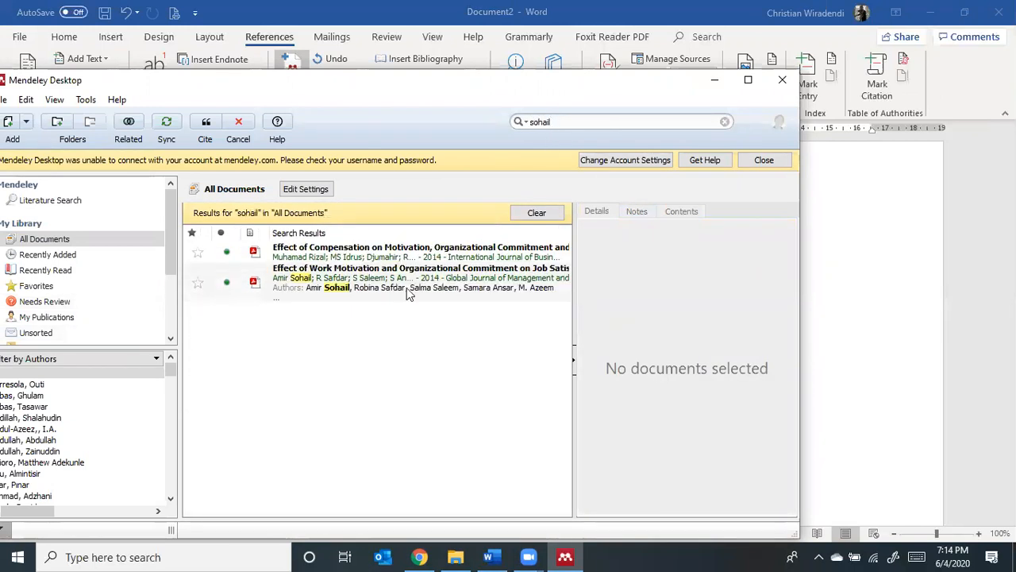
{"action": "left_click", "coordinate": [315, 291]}
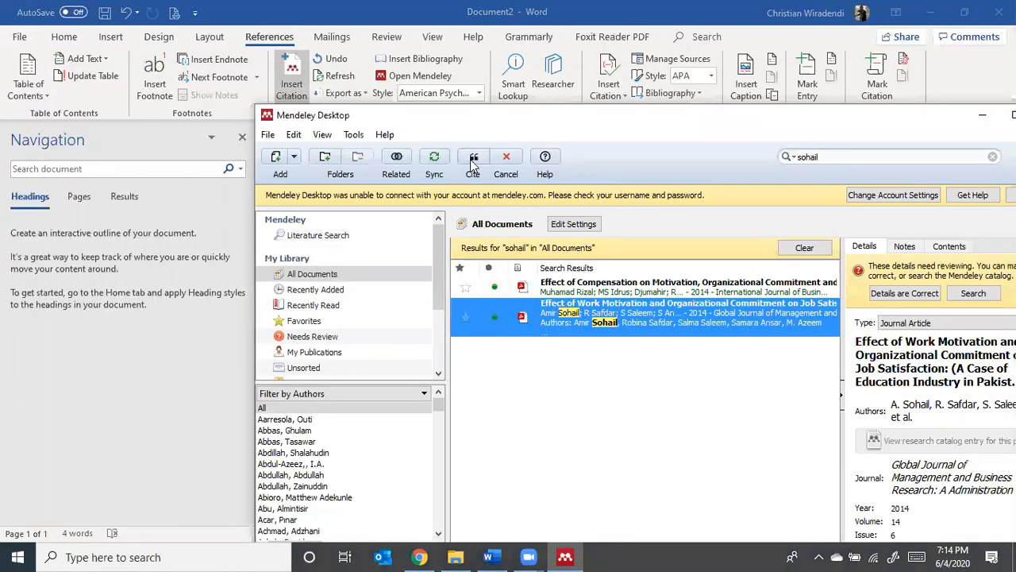
{"action": "left_click", "coordinate": [472, 162]}
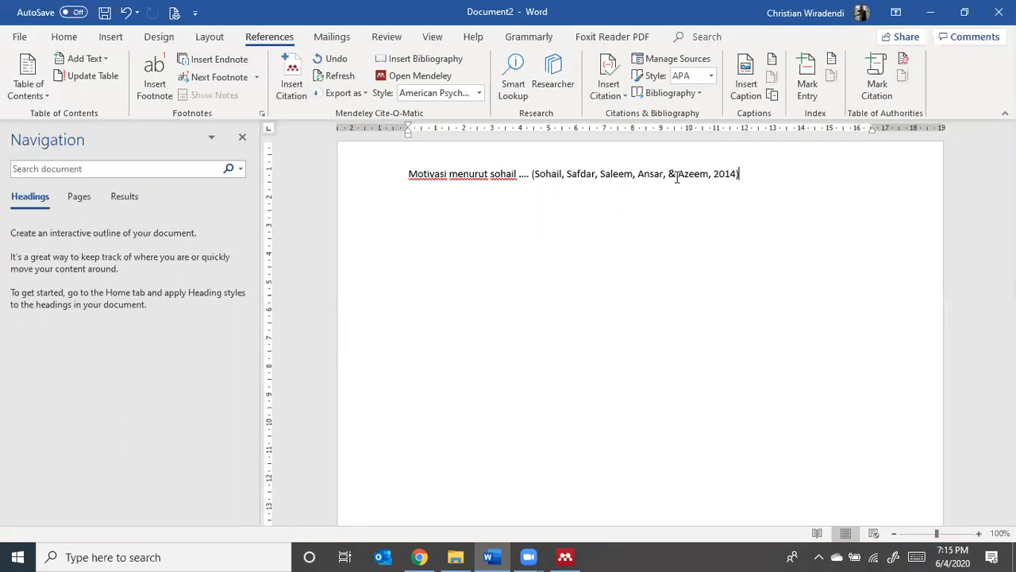
Write a second line below the cited sentence with "Motivasi", the first author's surname and "(2014) .....".
{"action": "key", "text": "ctrl+z"}
{"action": "type", "text": "Motivasi"}
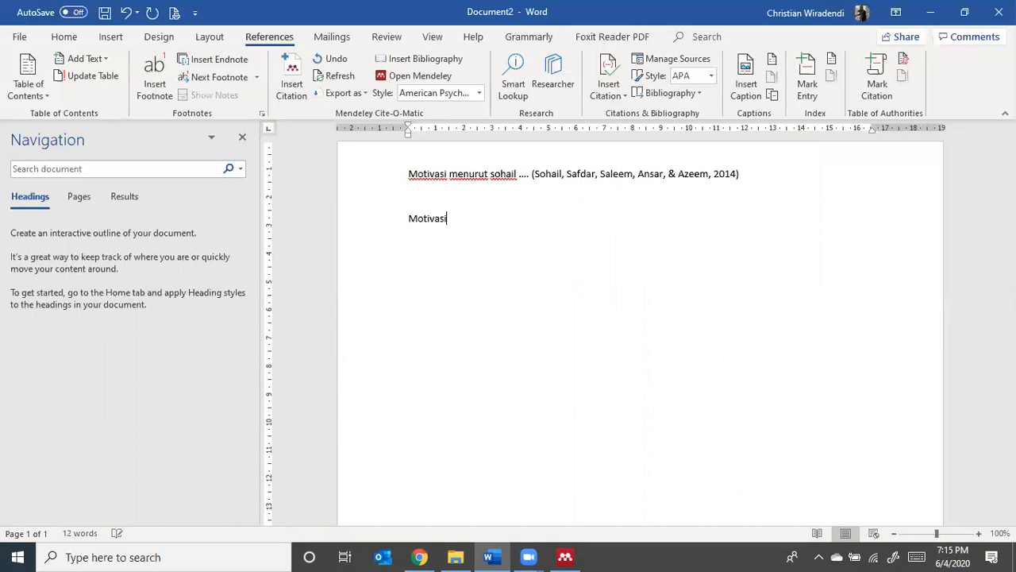
{"action": "type", "text": " sohail (2014) ."}
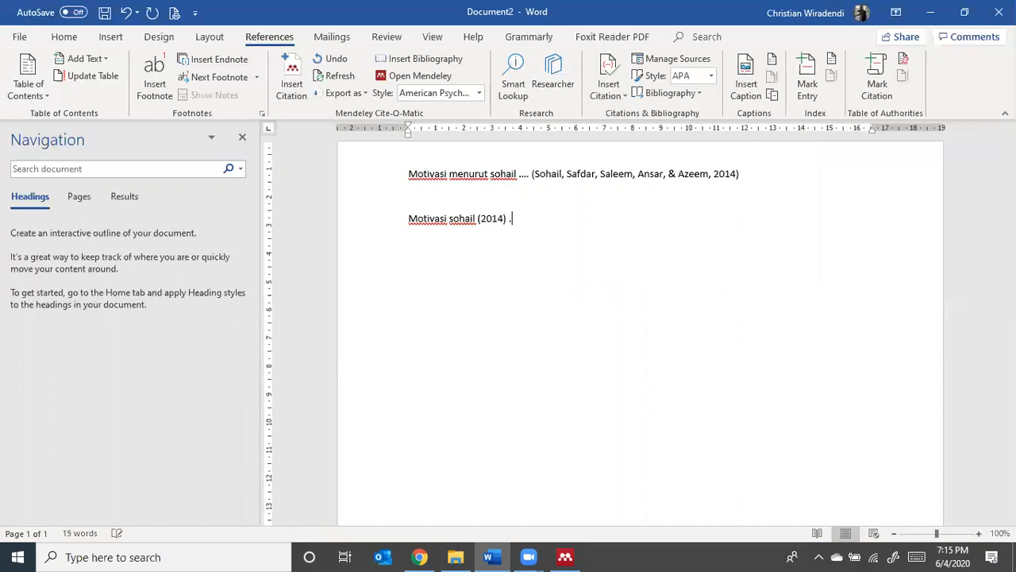
{"action": "type", "text": "...."}
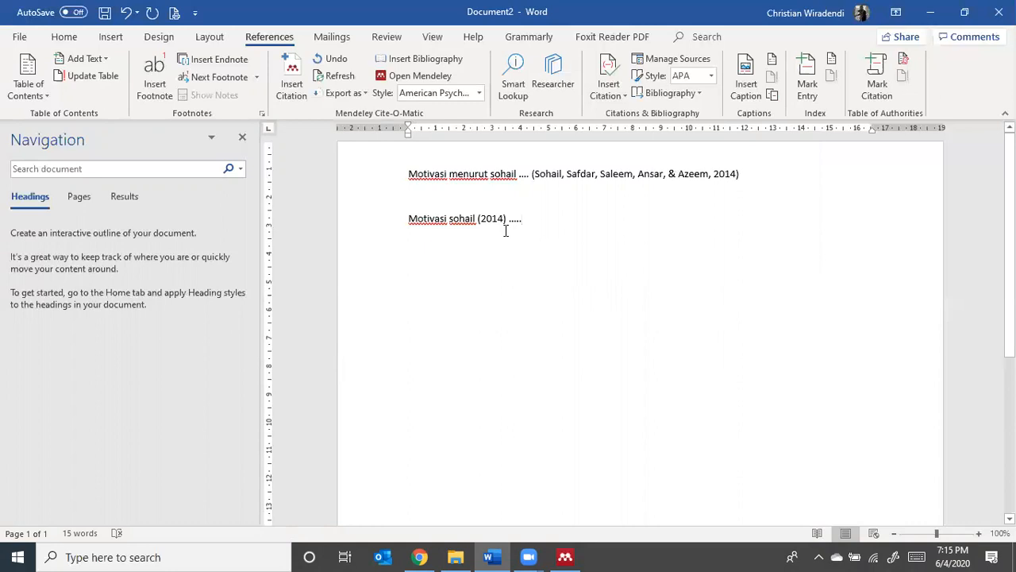
Remove the manually written "(2014)" from the second line, keeping the dots after the author's surname.
{"action": "key", "text": "Left"}
{"action": "key", "text": "Left"}
{"action": "key", "text": "Left"}
{"action": "key", "text": "Left"}
{"action": "key", "text": "Left"}
{"action": "key", "text": "BackSpace"}
{"action": "key", "text": "BackSpace"}
{"action": "key", "text": "BackSpace"}
{"action": "key", "text": "BackSpace"}
{"action": "key", "text": "BackSpace"}
{"action": "key", "text": "BackSpace"}
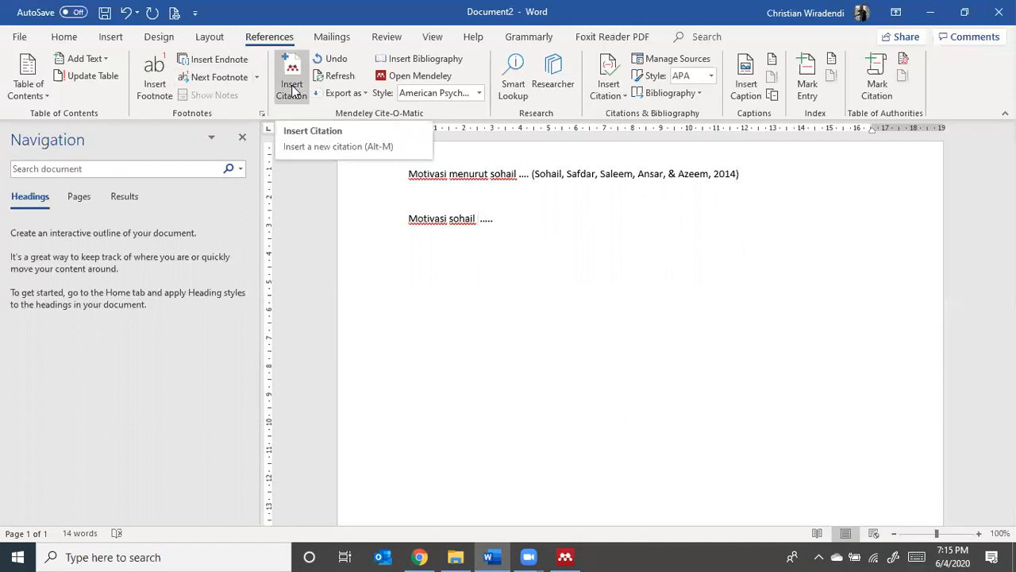
Cite "Effect of Work Motivation and Organizational Commitment" after the surname on the second line, with Suppress author enabled.
{"action": "left_click", "coordinate": [292, 86]}
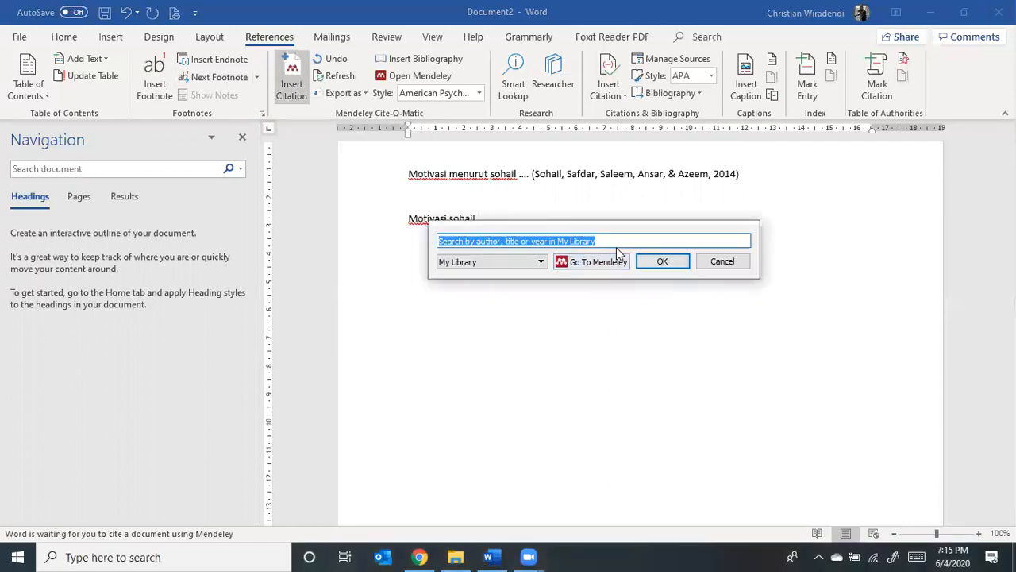
{"action": "type", "text": "sohail"}
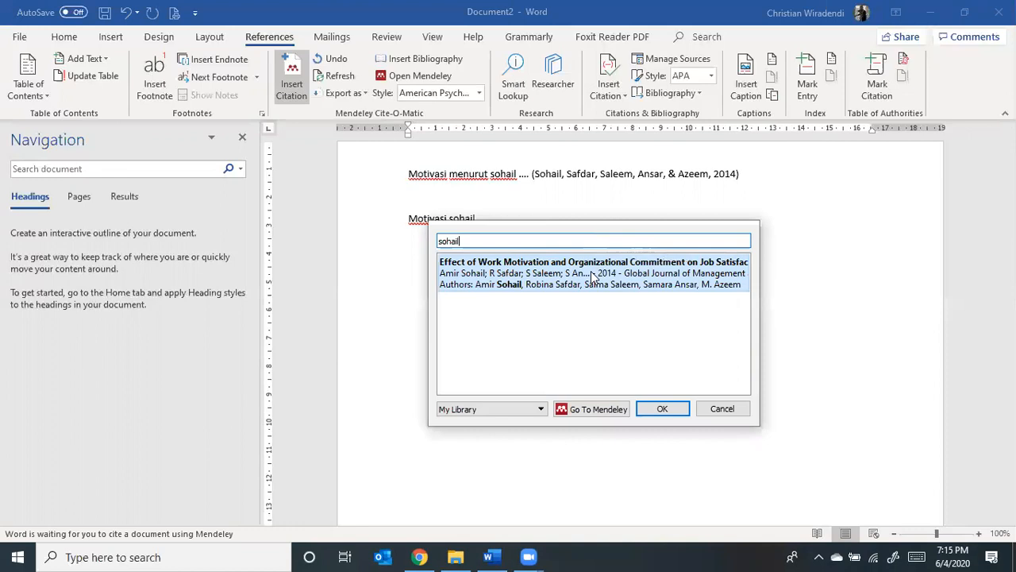
{"action": "left_click", "coordinate": [594, 268]}
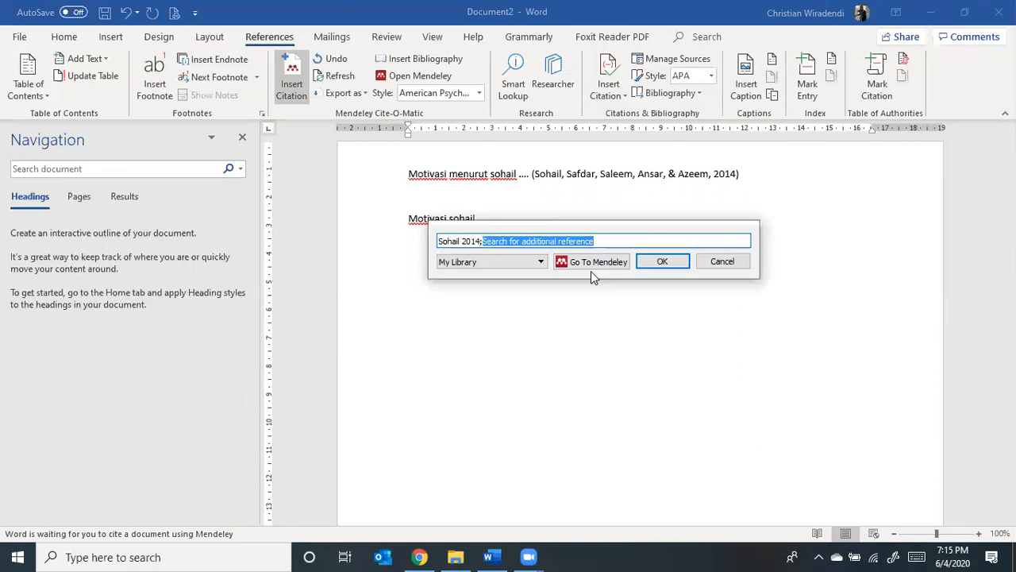
{"action": "left_click", "coordinate": [459, 242]}
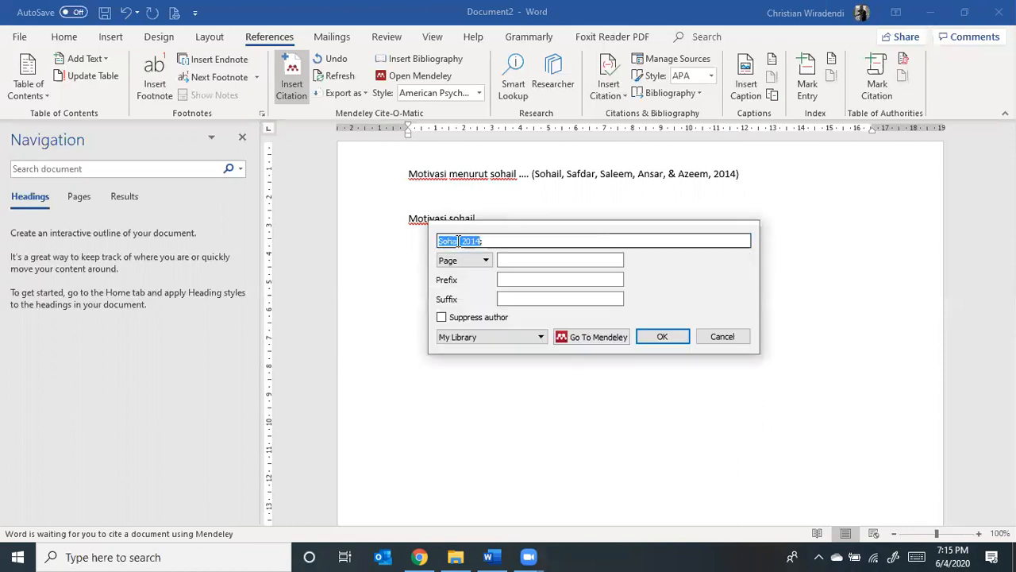
{"action": "left_click", "coordinate": [442, 317]}
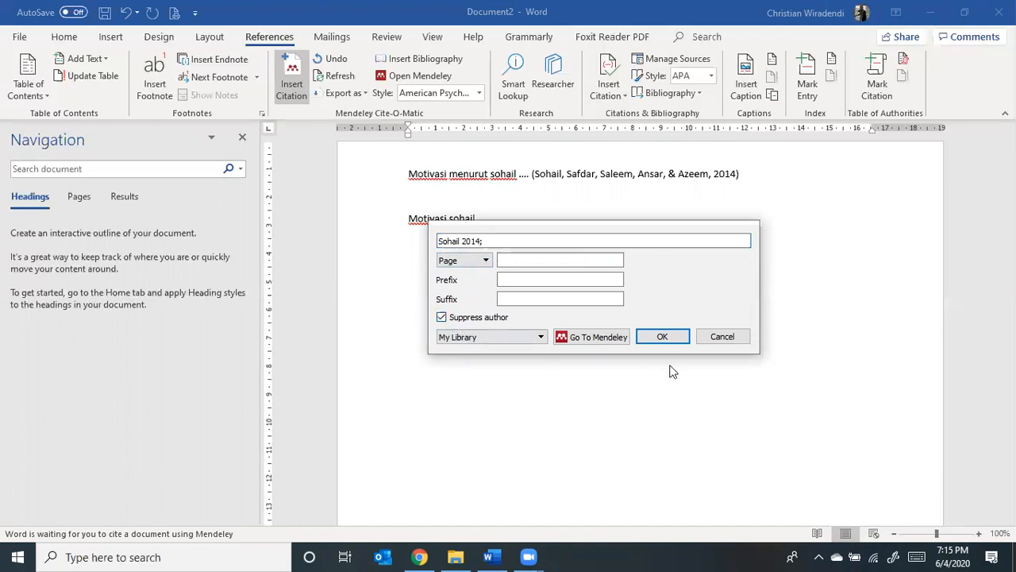
{"action": "left_click", "coordinate": [684, 339]}
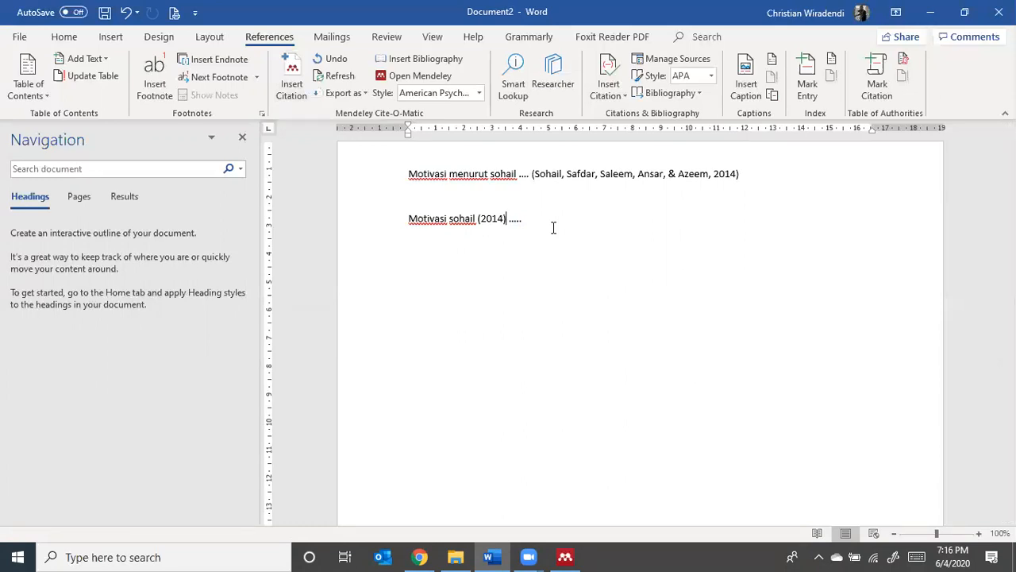
Write a third line with "Motivasi menurut", the first author's surname and "....", and add "menurut" before the surname on the second line.
{"action": "key", "text": "ctrl+a"}
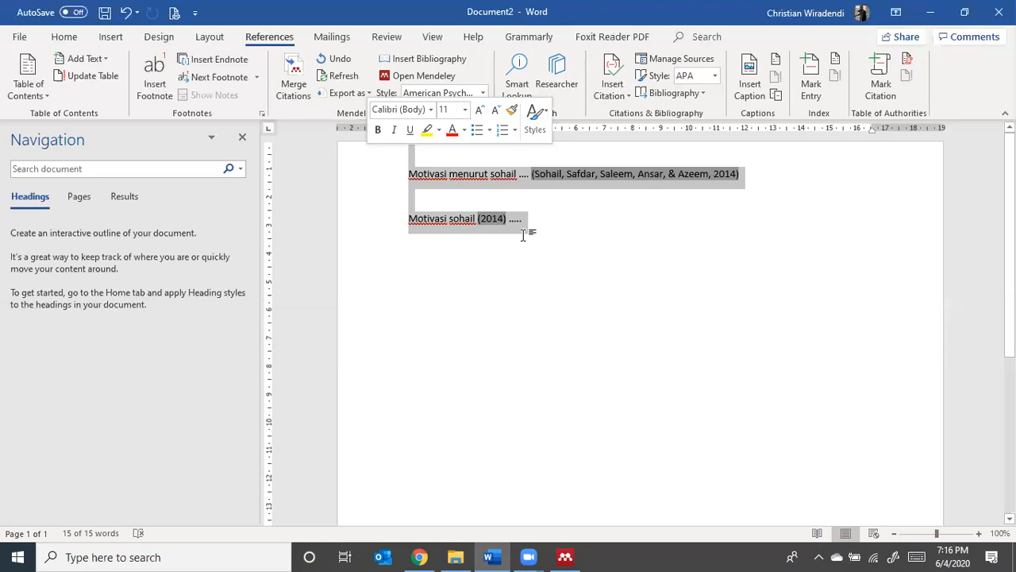
{"action": "left_click", "coordinate": [546, 224]}
{"action": "key", "text": "Return"}
{"action": "key", "text": "Return"}
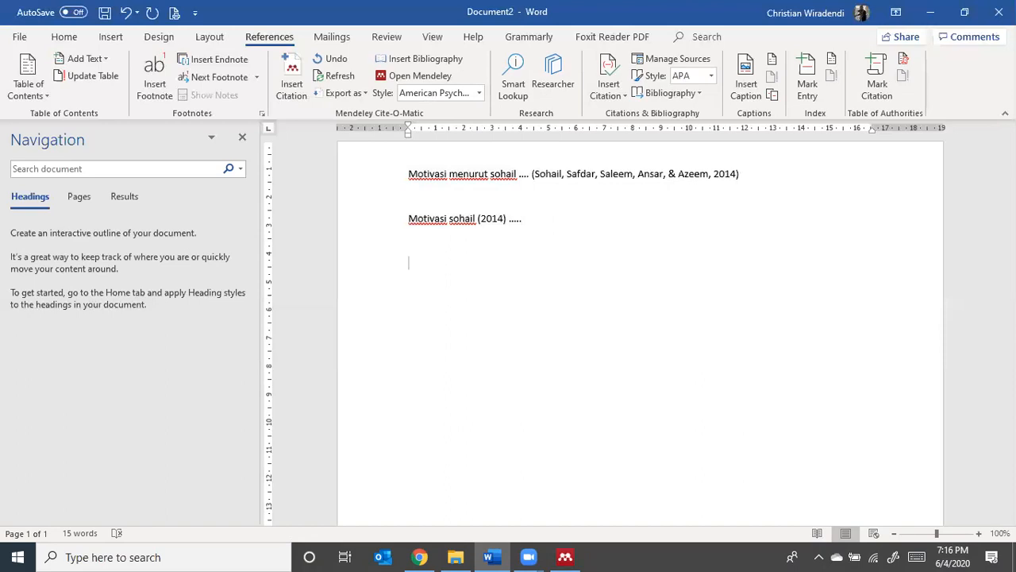
{"action": "type", "text": "Motivasi menurut sho"}
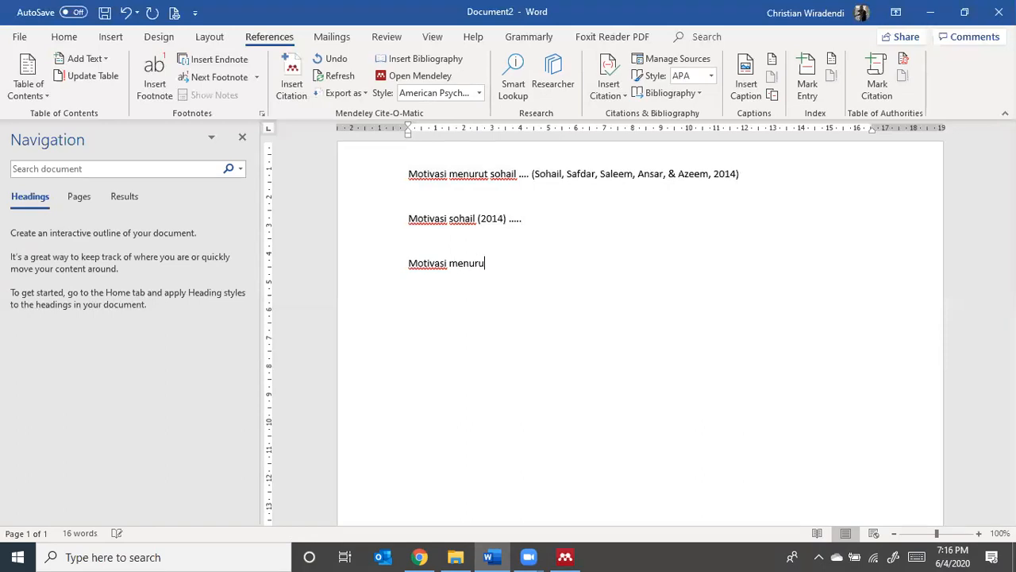
{"action": "key", "text": "BackSpace"}
{"action": "key", "text": "BackSpace"}
{"action": "type", "text": "ohail"}
{"action": "left_click", "coordinate": [447, 219]}
{"action": "type", "text": "menurut"}
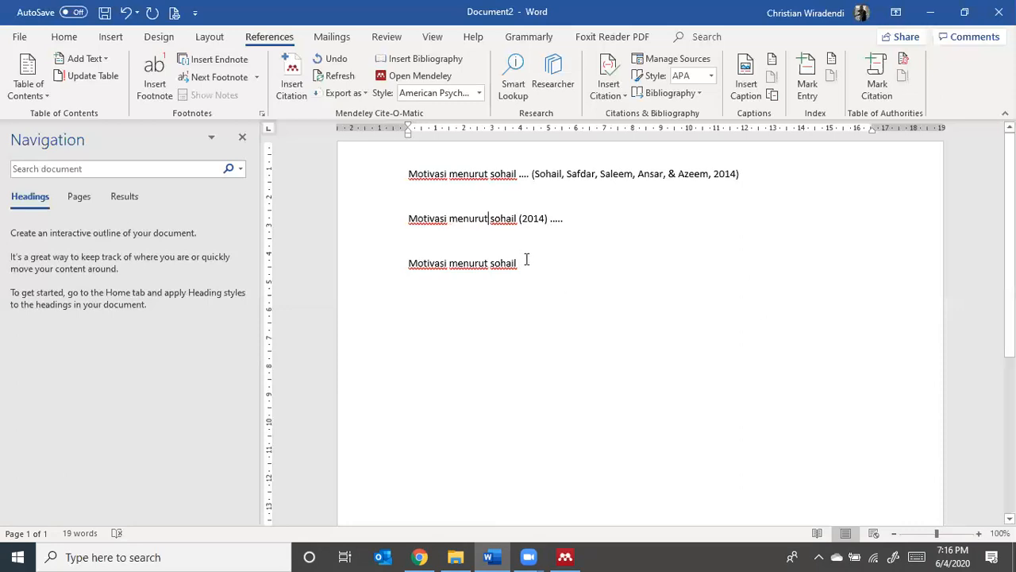
{"action": "left_click", "coordinate": [717, 256]}
{"action": "type", "text": "...."}
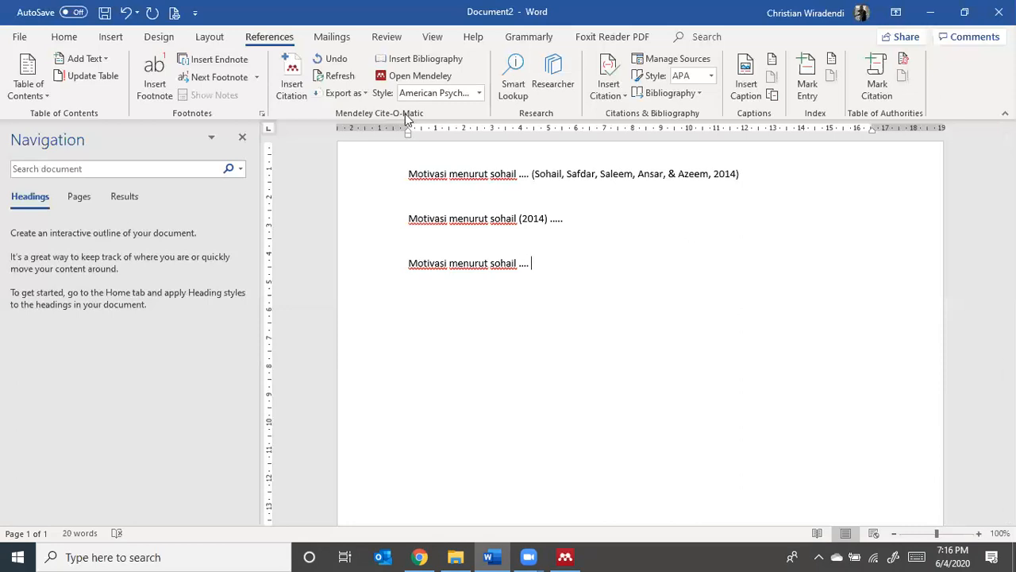
Cite "Effect of Work Motivation and Organizational Commitment" at the end of the third line with page 5.
{"action": "left_click", "coordinate": [302, 86]}
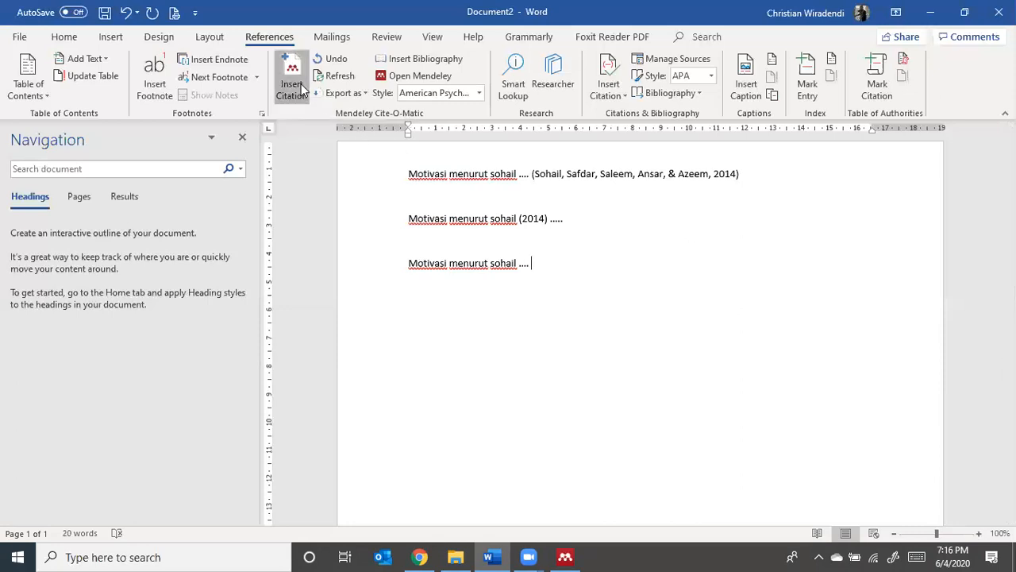
{"action": "type", "text": "sohail"}
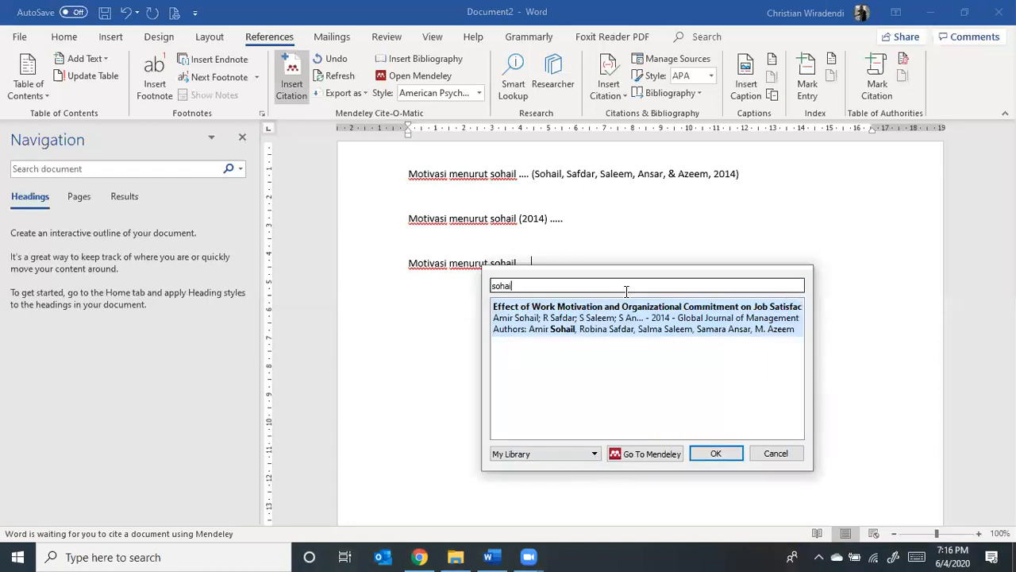
{"action": "left_click", "coordinate": [592, 333]}
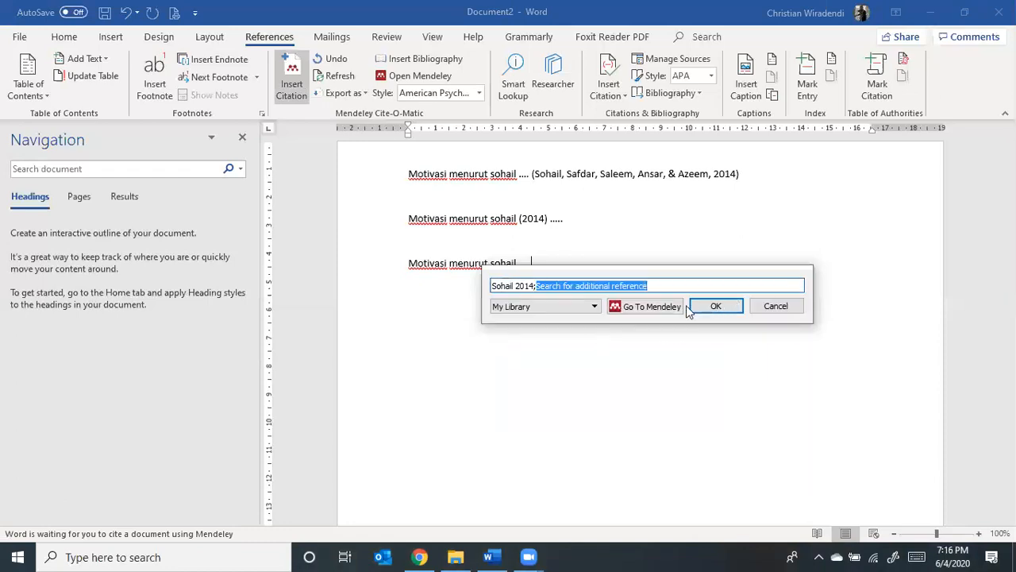
{"action": "left_click", "coordinate": [512, 286]}
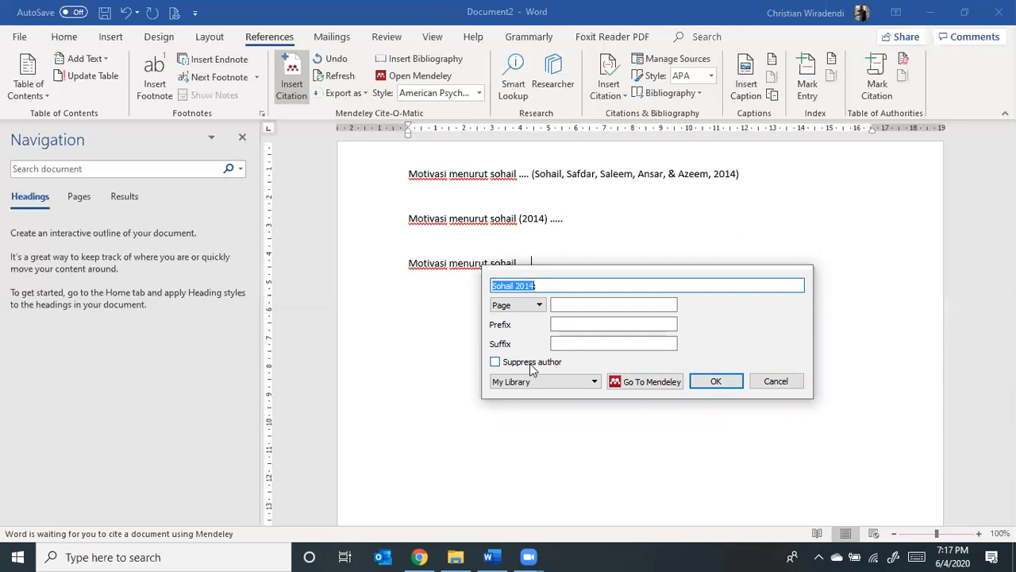
{"action": "left_click", "coordinate": [560, 307]}
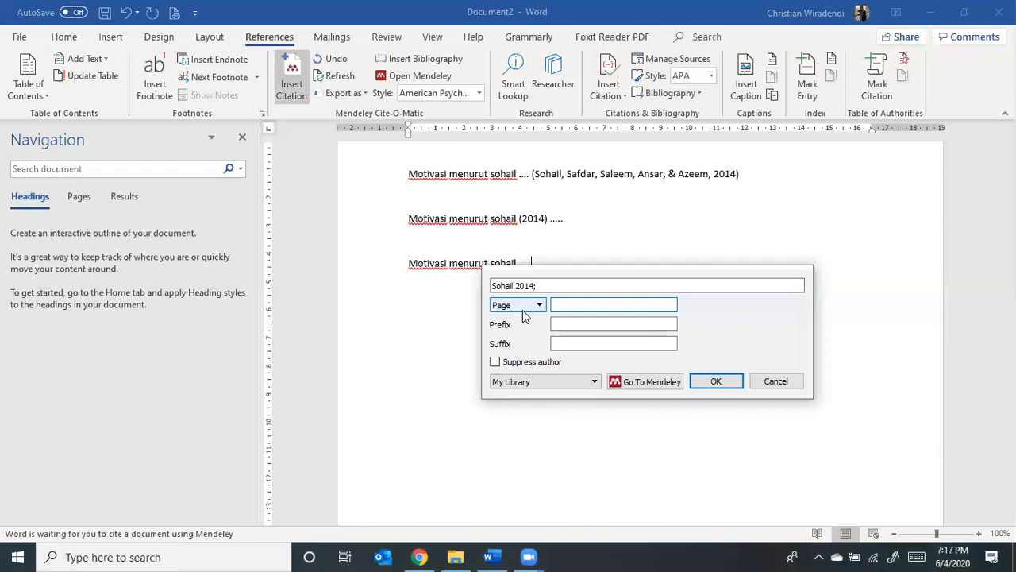
{"action": "type", "text": "5"}
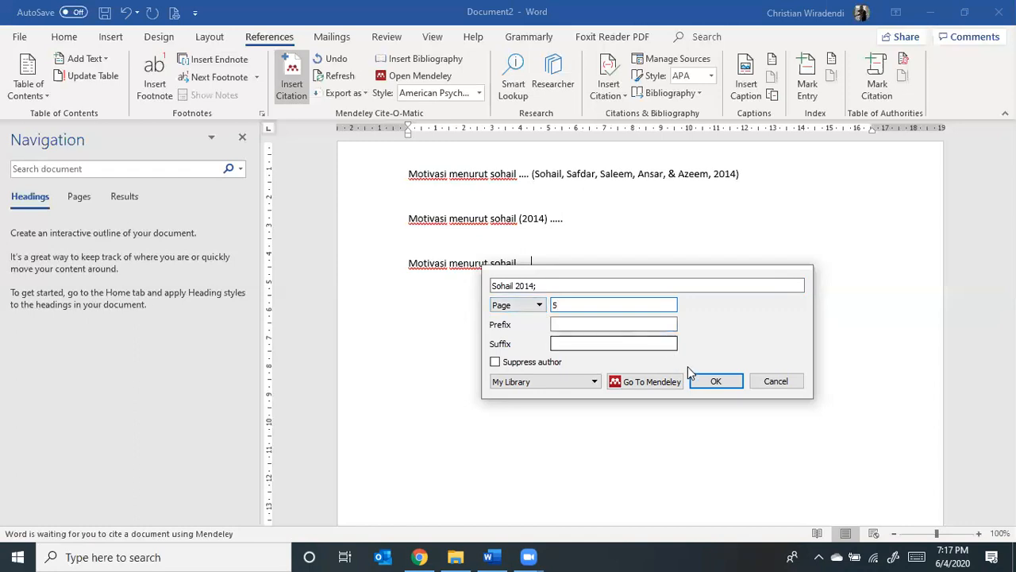
{"action": "left_click", "coordinate": [714, 381]}
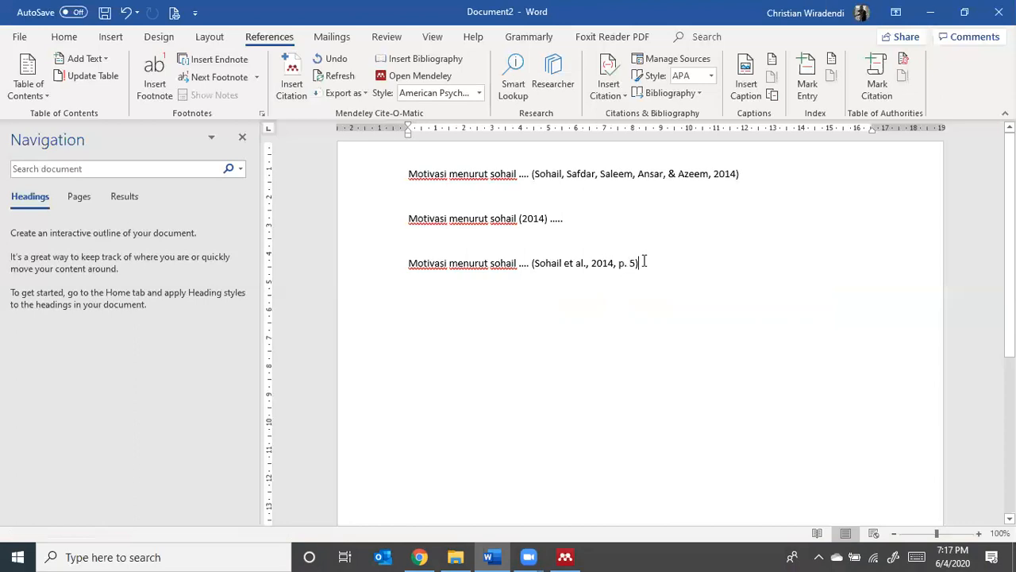
Write a fourth line reading "Motivasi adalah ...." below the citation with the page number.
{"action": "key", "text": "Return"}
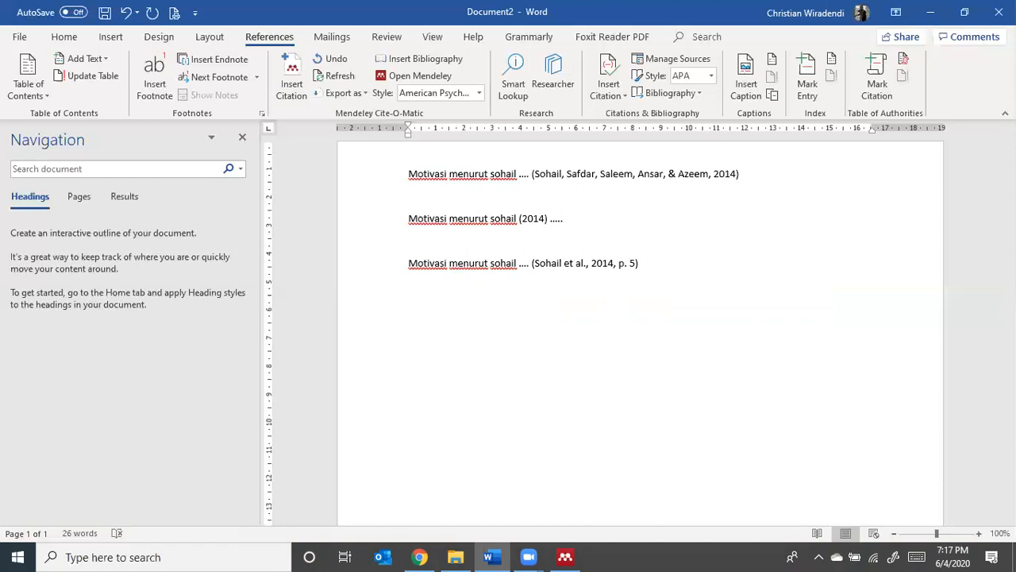
{"action": "type", "text": "Motivasi ac"}
{"action": "type", "text": "alah ...."}
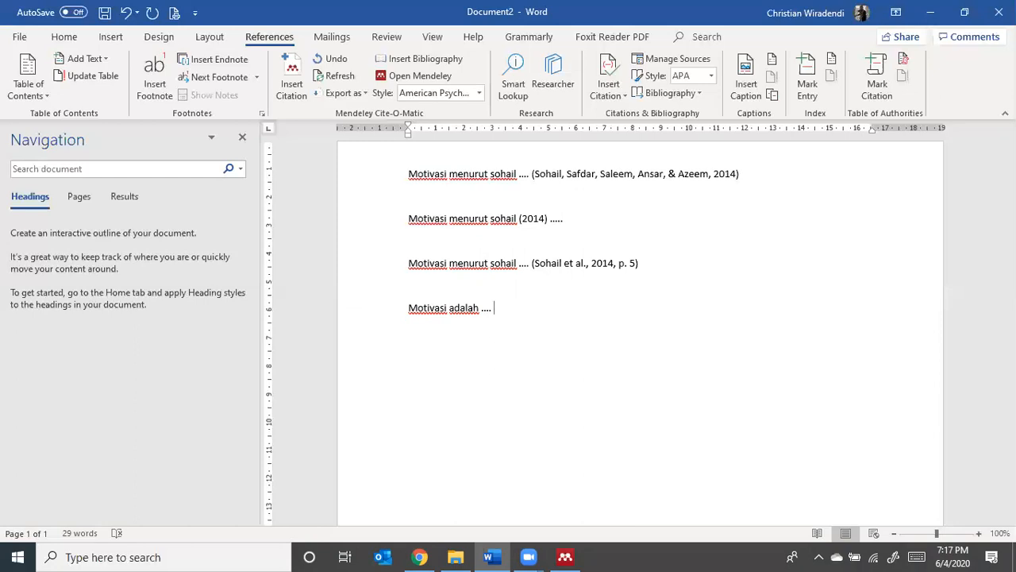
Cite "Effect of Work Motivation and Organizational Commitment", "The Effect of Compensation, Motivation of Employee" and "Generational Differences In The Workplace" together after "Motivasi adalah ....".
{"action": "left_click", "coordinate": [292, 79]}
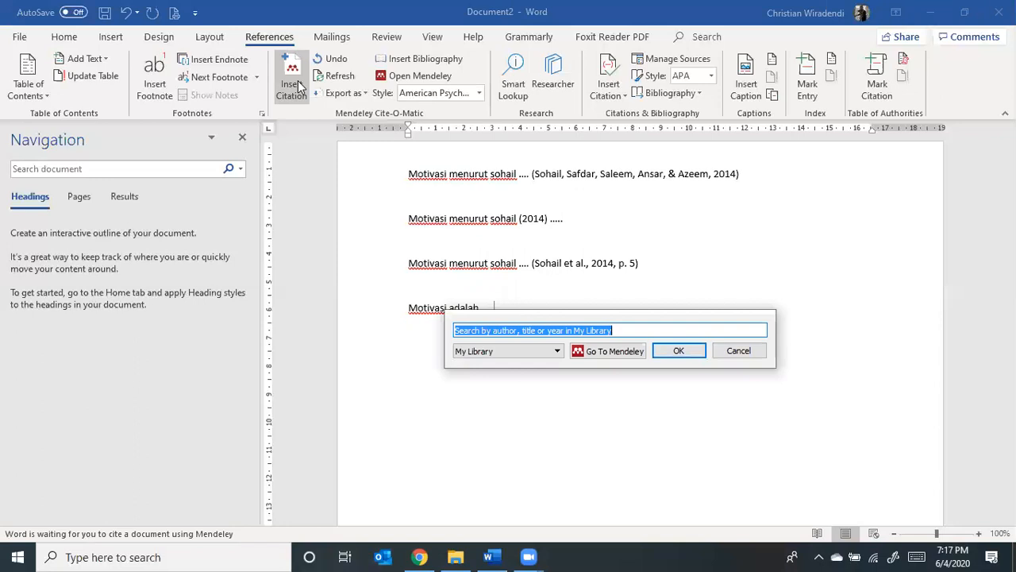
{"action": "type", "text": "sohail"}
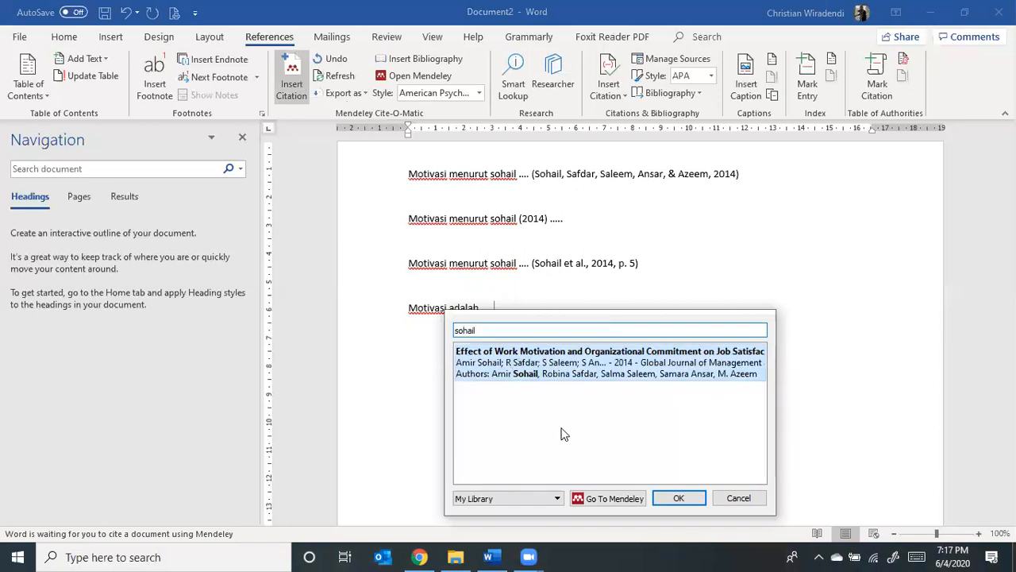
{"action": "left_click", "coordinate": [566, 373]}
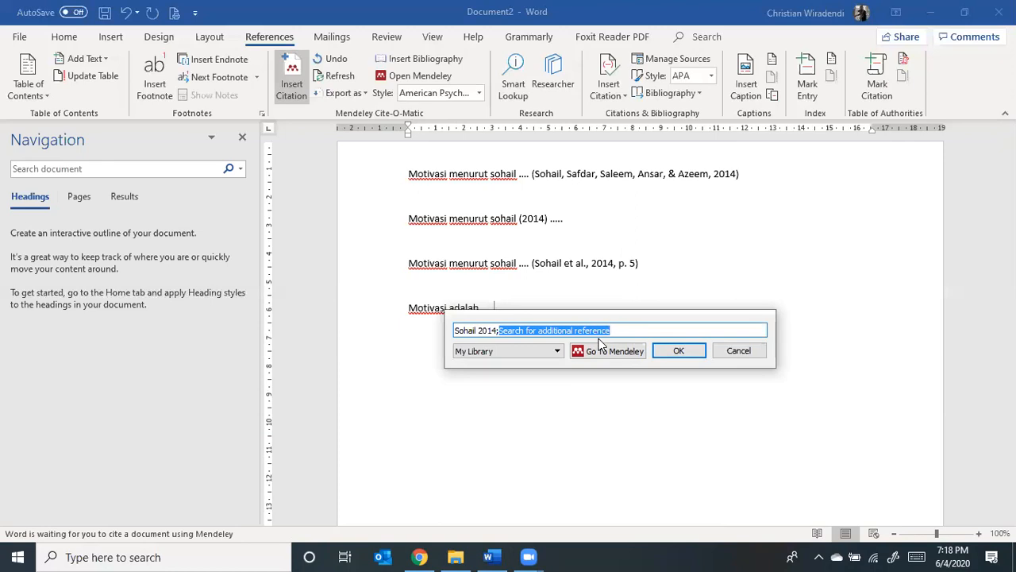
{"action": "type", "text": "budi"}
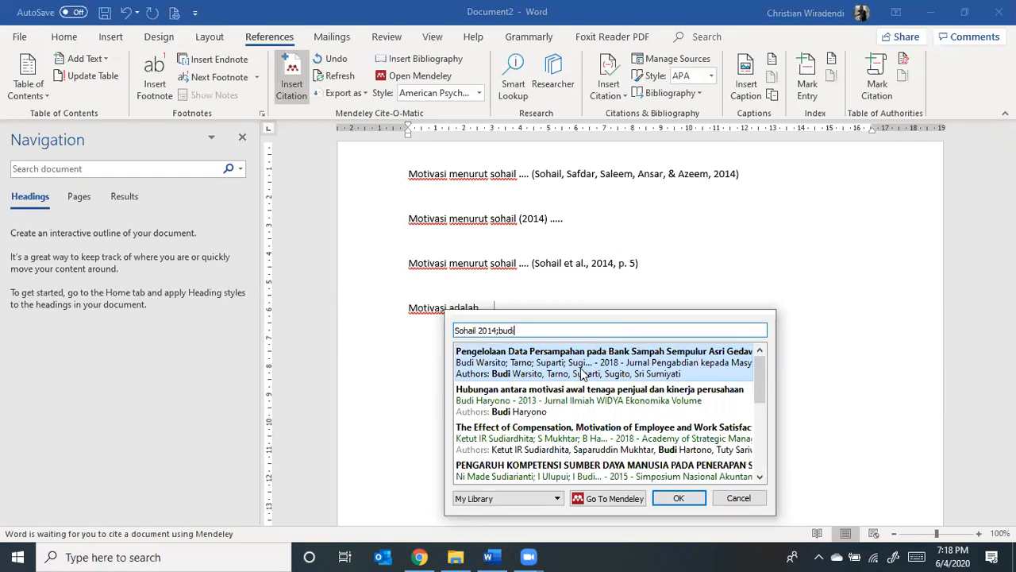
{"action": "left_click", "coordinate": [551, 449]}
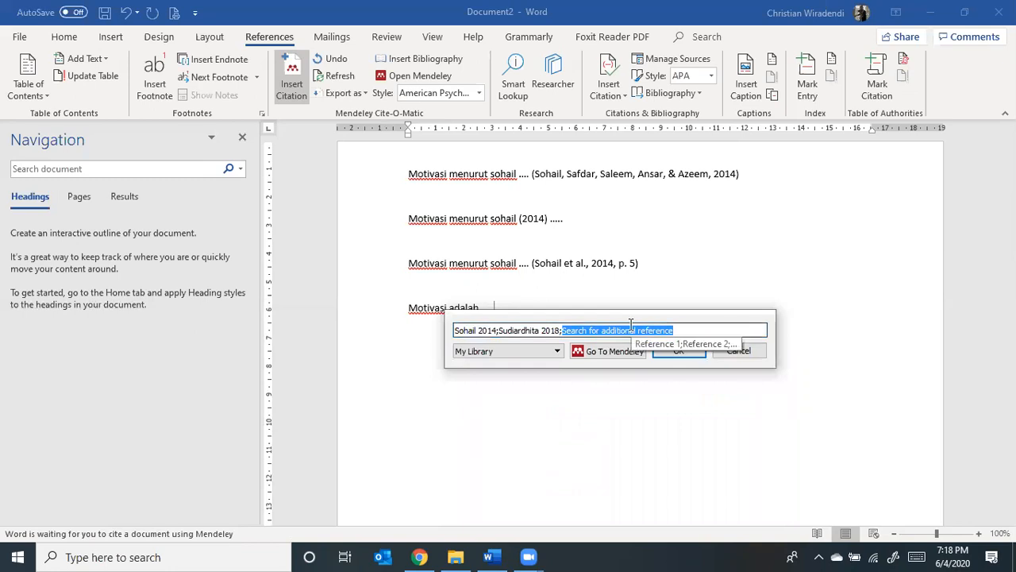
{"action": "type", "text": "edw"}
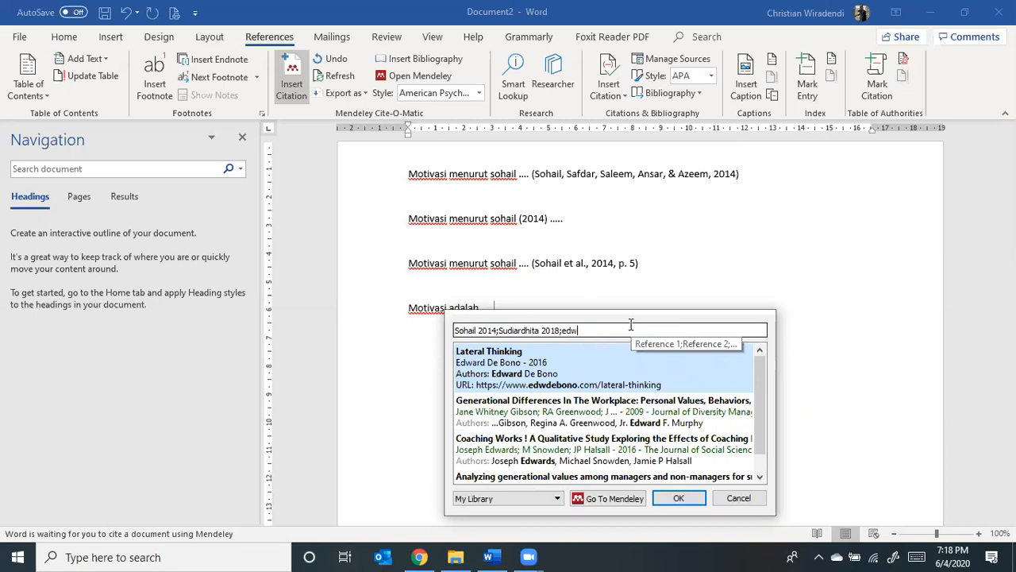
{"action": "left_click", "coordinate": [588, 418]}
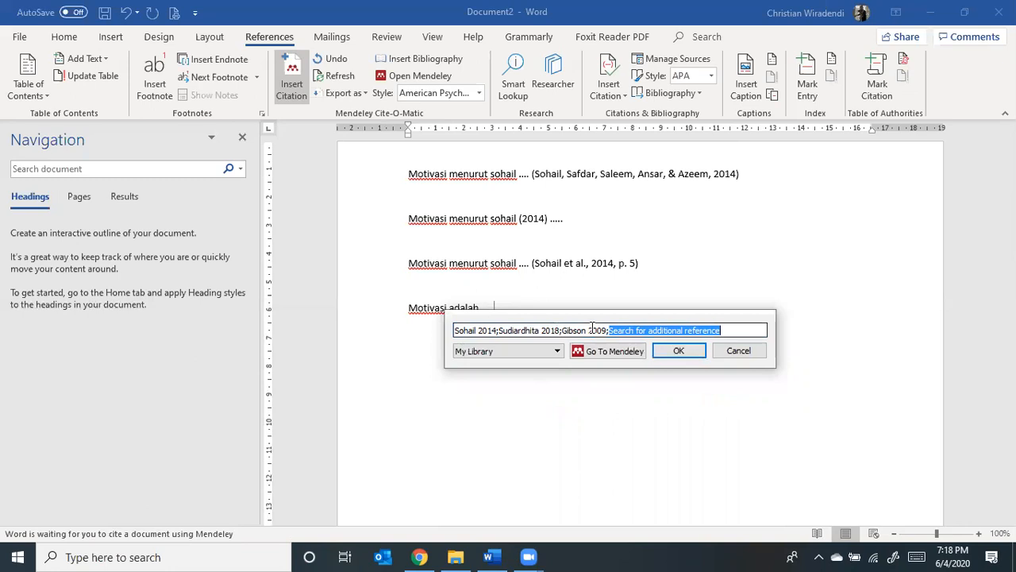
{"action": "left_click", "coordinate": [672, 354]}
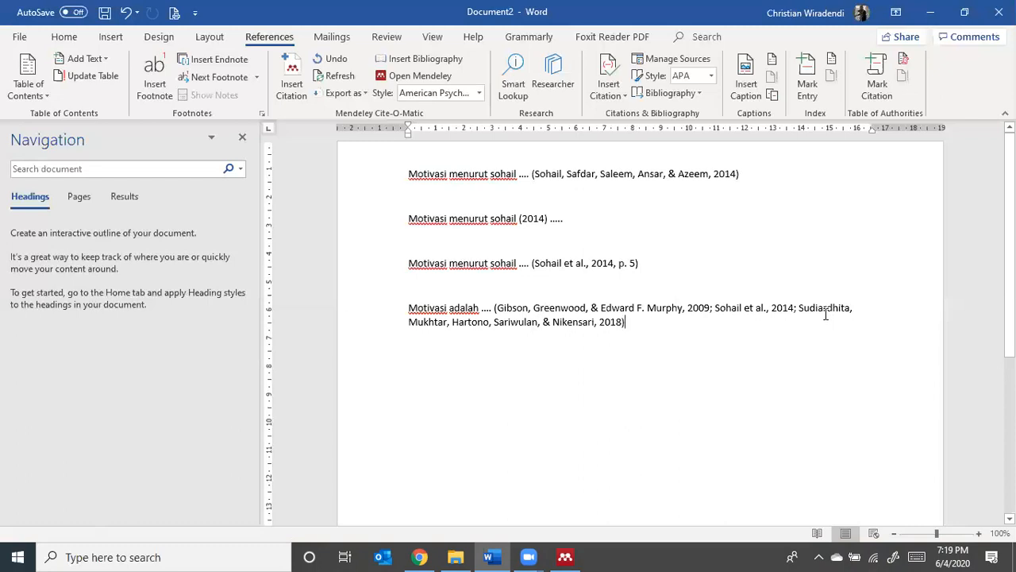
Add the heading "Daftar Pustaka" a few lines below the citation of three references, followed by an empty line.
{"action": "key", "text": "Return"}
{"action": "key", "text": "Return"}
{"action": "key", "text": "Return"}
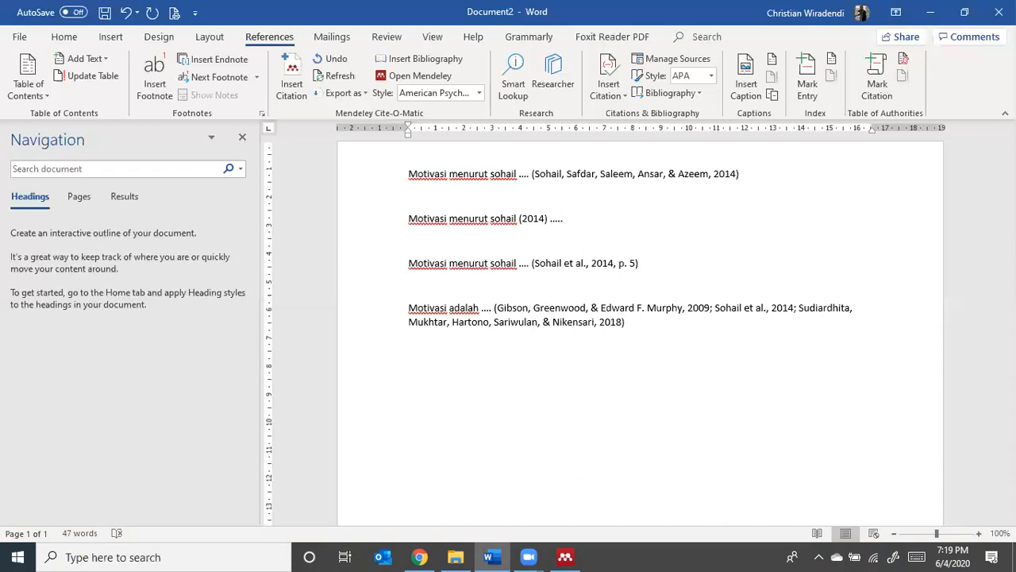
{"action": "type", "text": "Daftar Pustaka"}
{"action": "key", "text": "Return"}
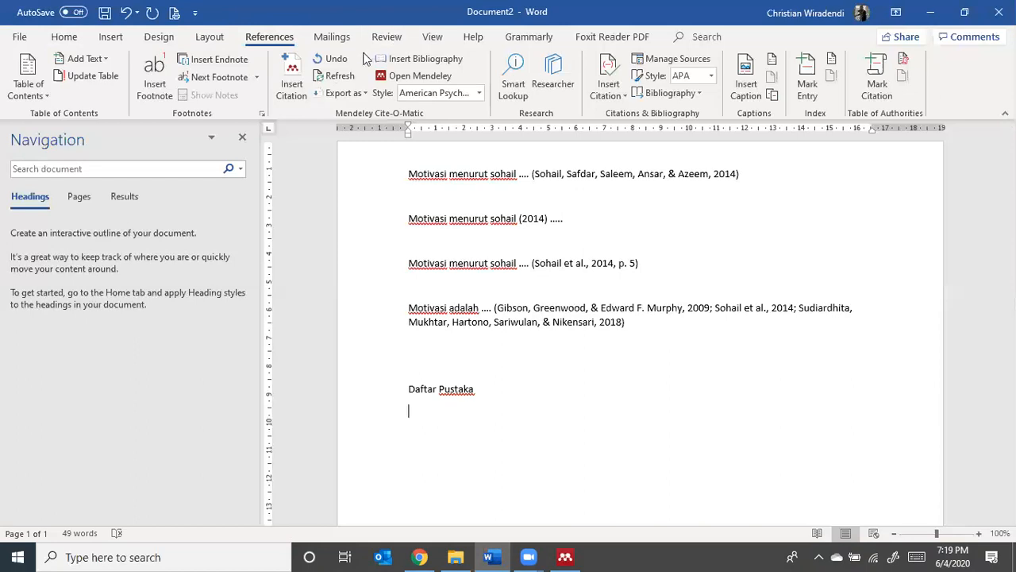
Insert the Mendeley bibliography below the "Daftar Pustaka" heading and look over its entries.
{"action": "left_click", "coordinate": [426, 62]}
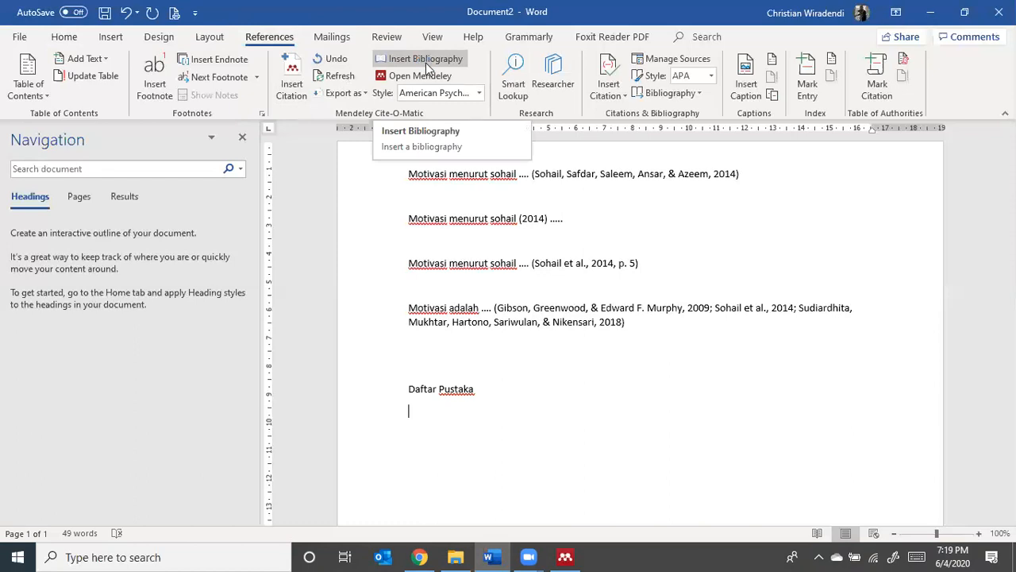
{"action": "left_click", "coordinate": [425, 62]}
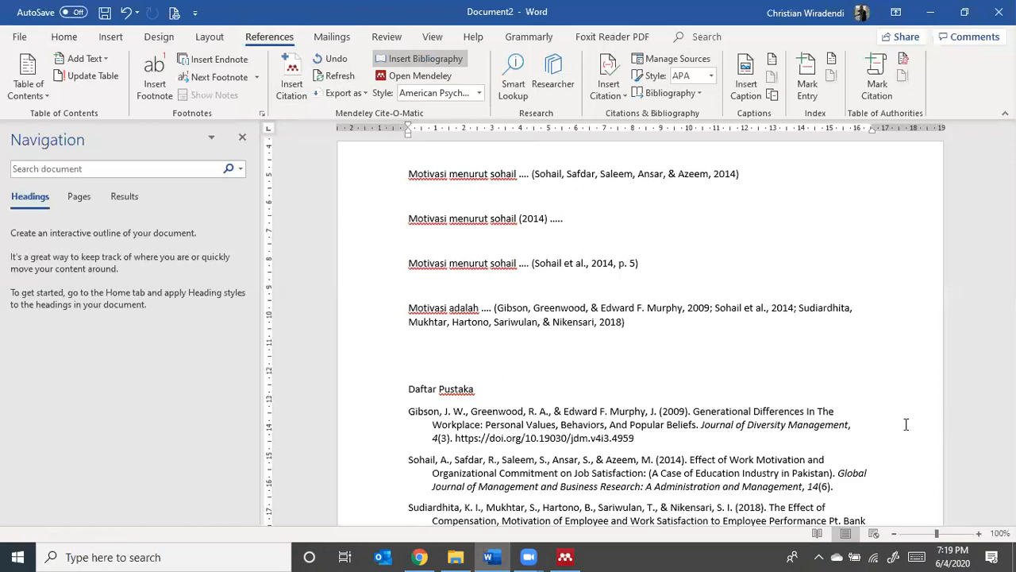
{"action": "scroll", "coordinate": [906, 427], "scroll_direction": "down", "scroll_amount": 3}
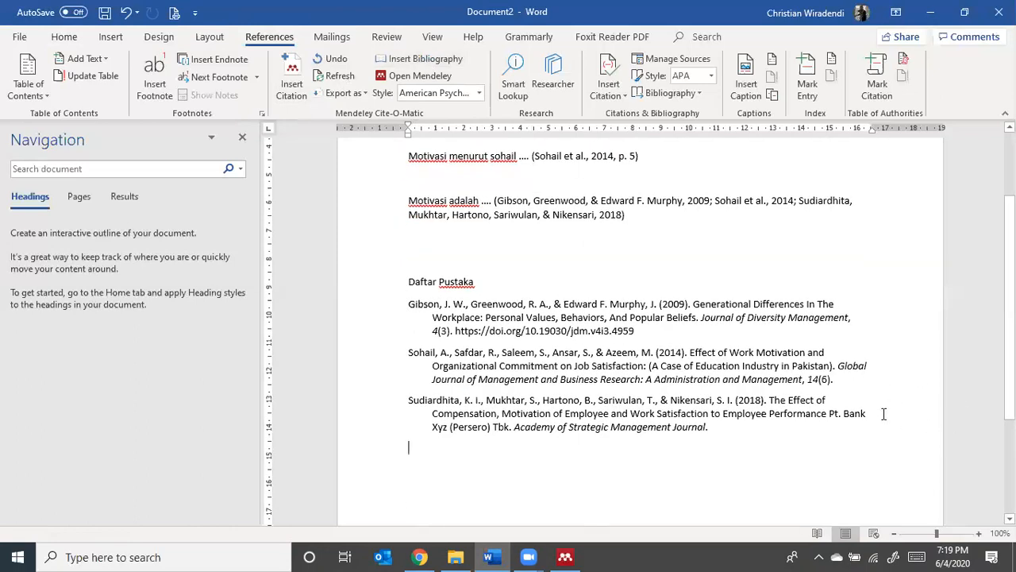
{"action": "scroll", "coordinate": [939, 449], "scroll_direction": "up", "scroll_amount": 3}
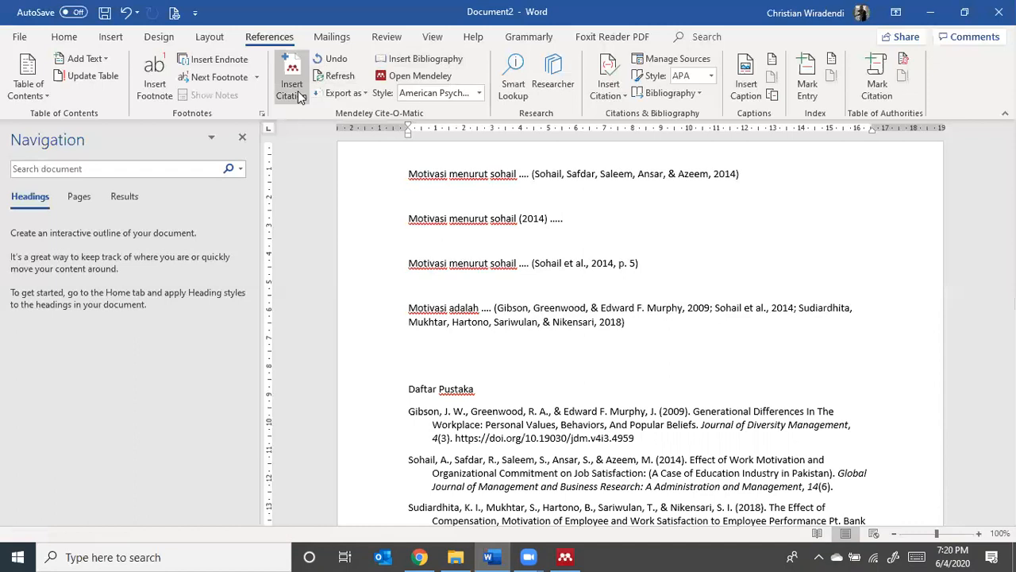
Set the document's Mendeley citation style to American Psychological Association 6th edition.
{"action": "left_click", "coordinate": [421, 93]}
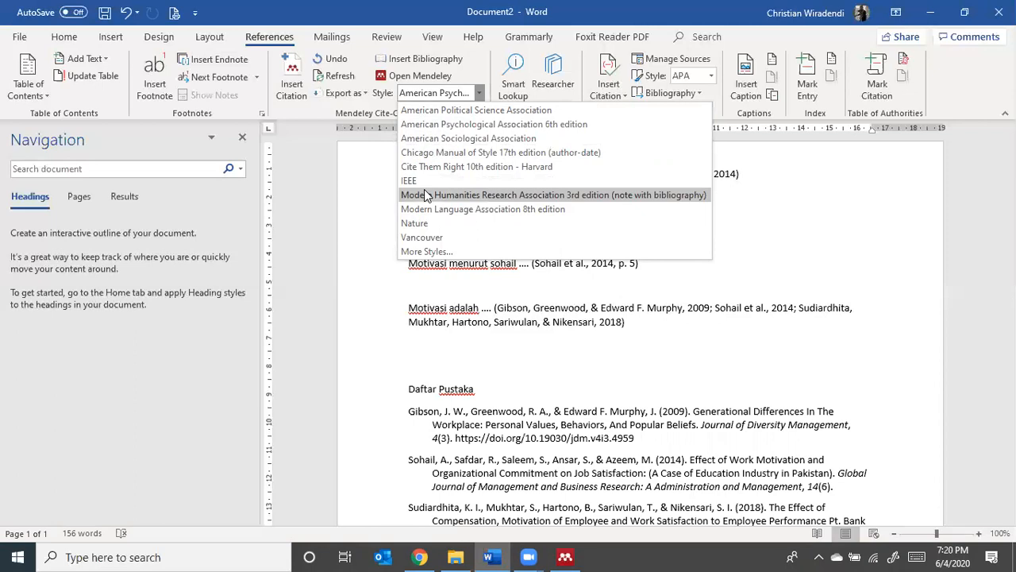
{"action": "left_click", "coordinate": [432, 129]}
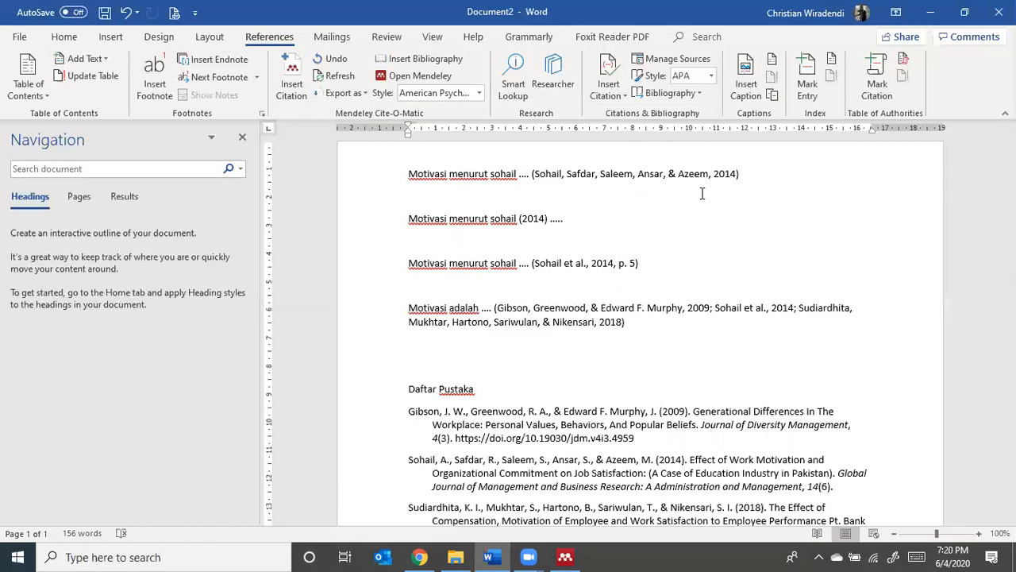
Switch to Mendeley Desktop, clear the "sohail" library search and move the window so that it is fully on screen.
{"action": "left_click", "coordinate": [565, 557]}
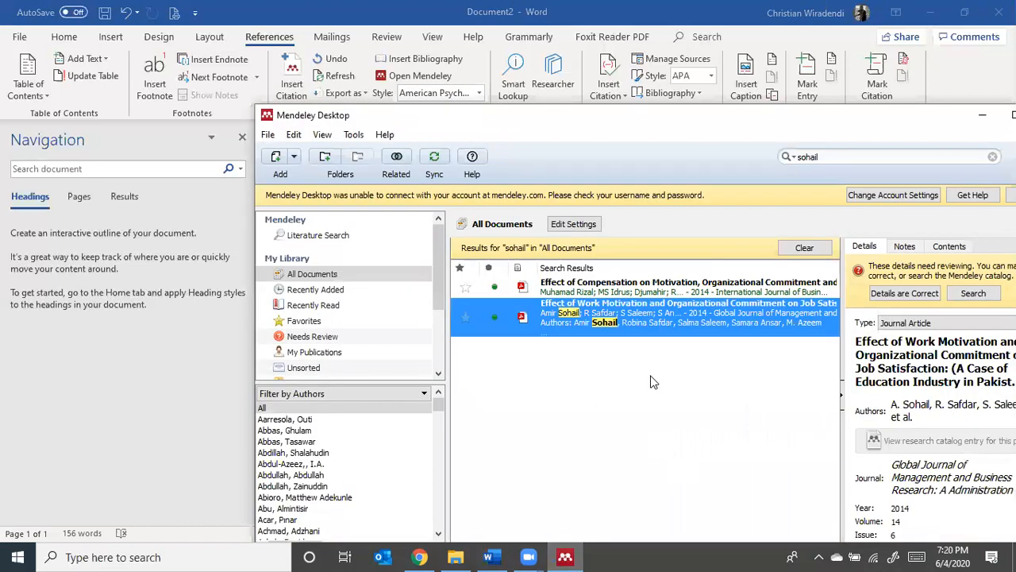
{"action": "left_click", "coordinate": [855, 157]}
{"action": "key", "text": "BackSpace"}
{"action": "key", "text": "BackSpace"}
{"action": "key", "text": "BackSpace"}
{"action": "key", "text": "BackSpace"}
{"action": "key", "text": "BackSpace"}
{"action": "key", "text": "BackSpace"}
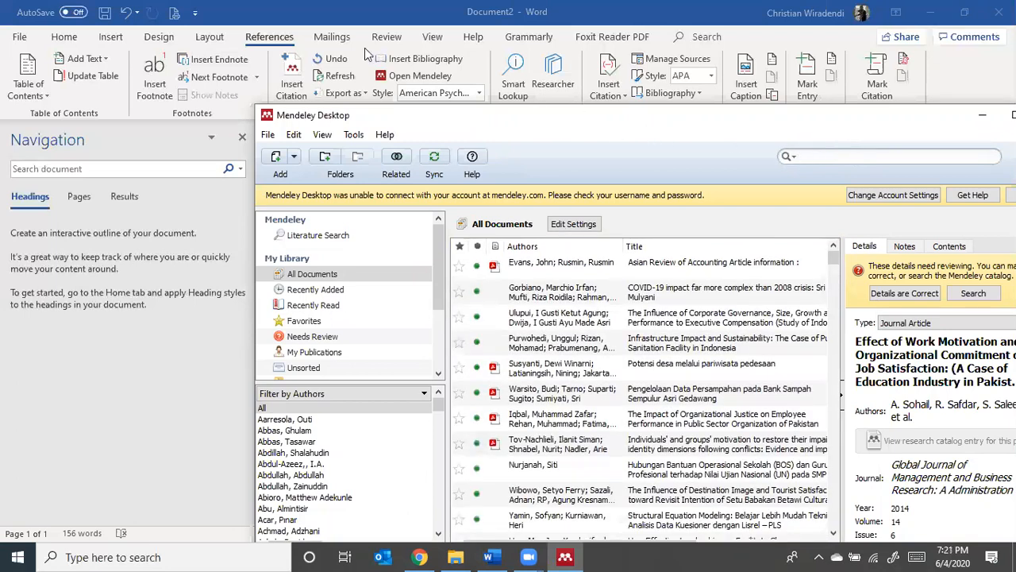
{"action": "left_click_drag", "start_coordinate": [535, 109], "coordinate": [364, 48]}
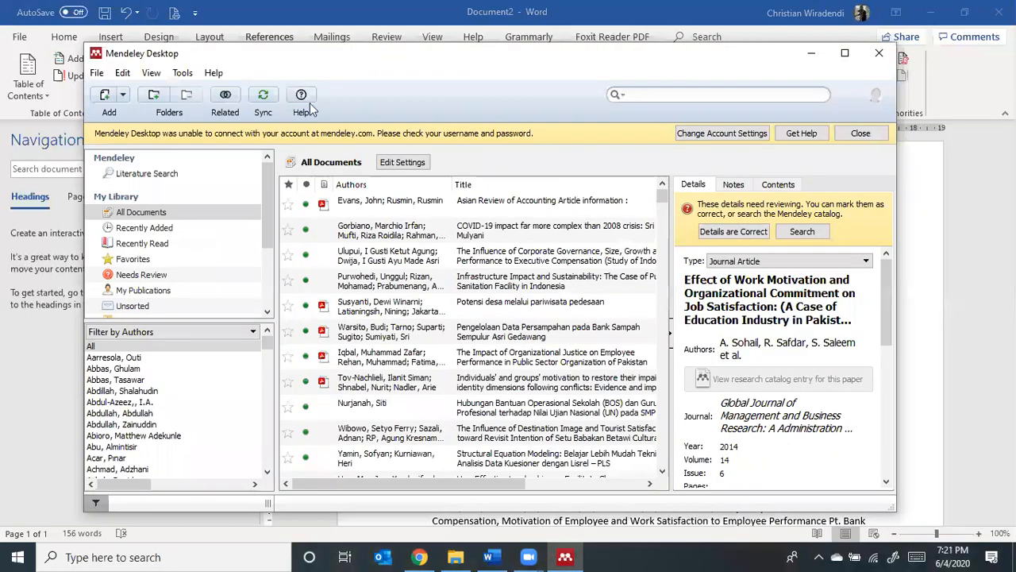
{"action": "left_click", "coordinate": [123, 96]}
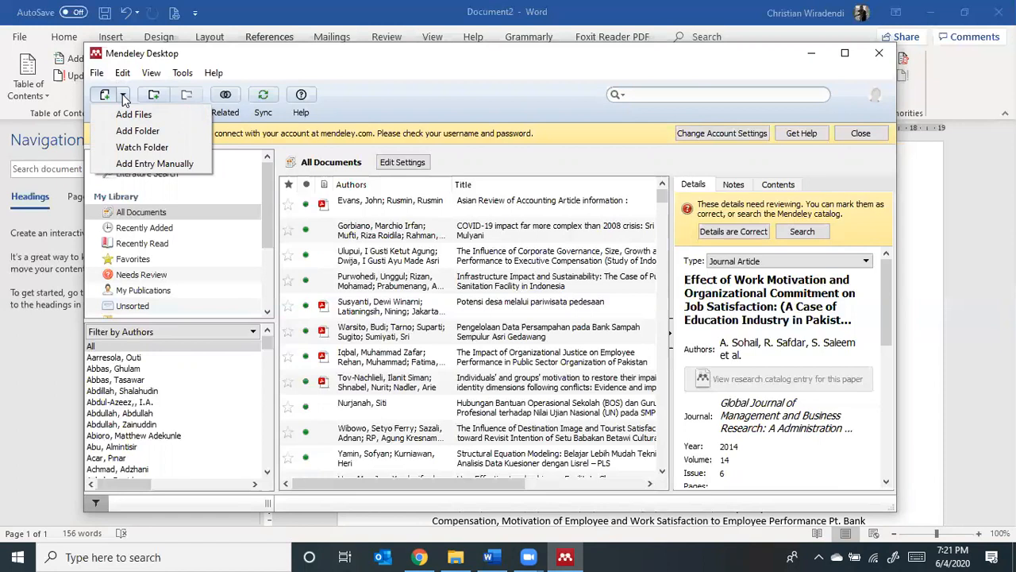
{"action": "left_click", "coordinate": [149, 165]}
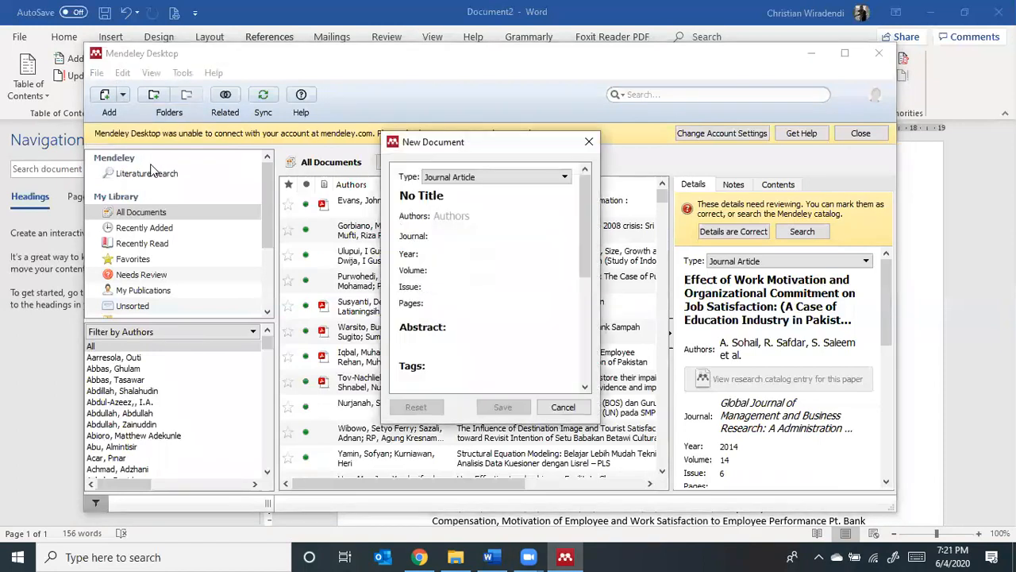
{"action": "left_click", "coordinate": [588, 142]}
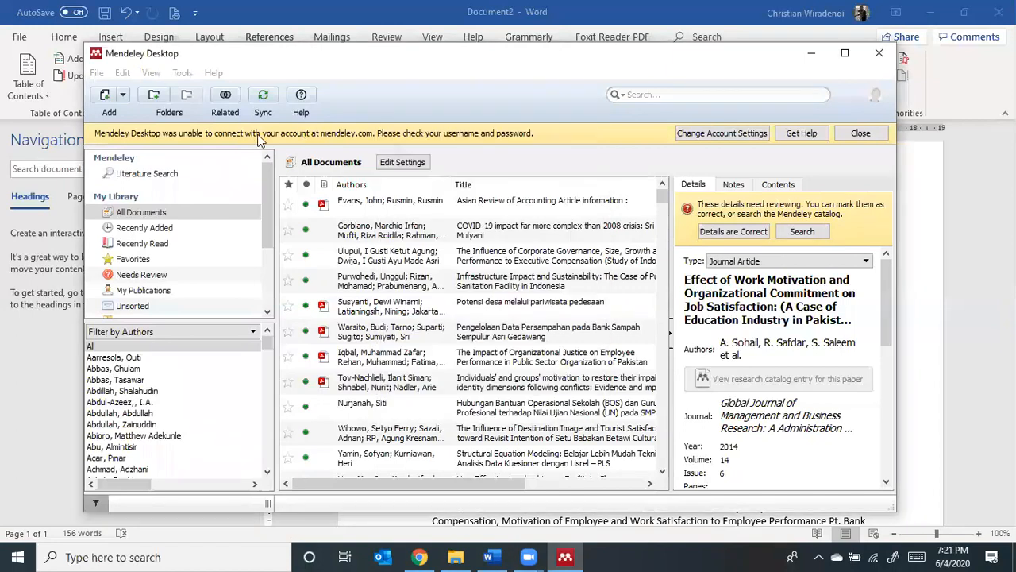
Start a manual library entry of type Book with the title "Kepemimpinan".
{"action": "left_click", "coordinate": [125, 95]}
{"action": "left_click", "coordinate": [155, 162]}
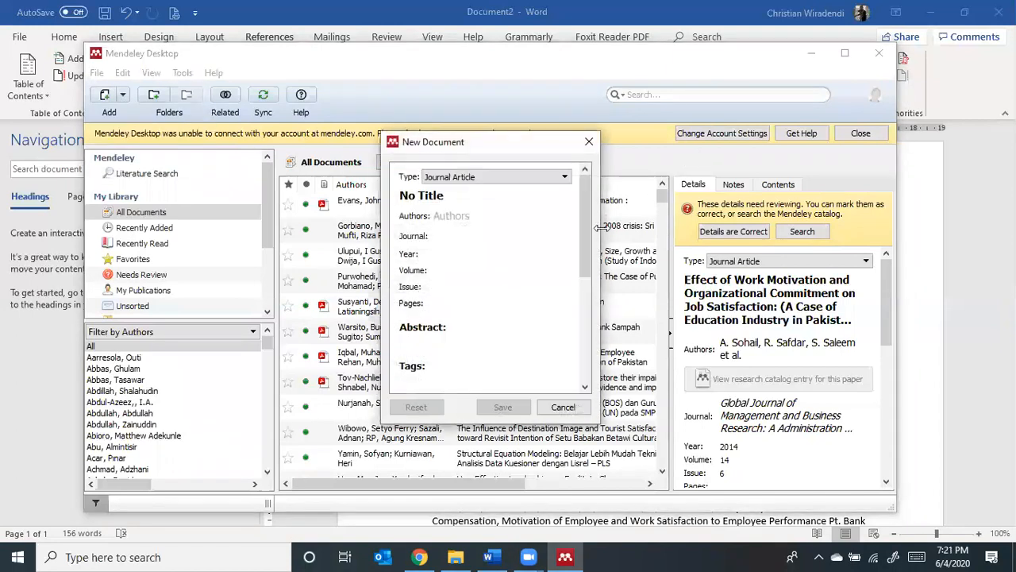
{"action": "left_click", "coordinate": [498, 177]}
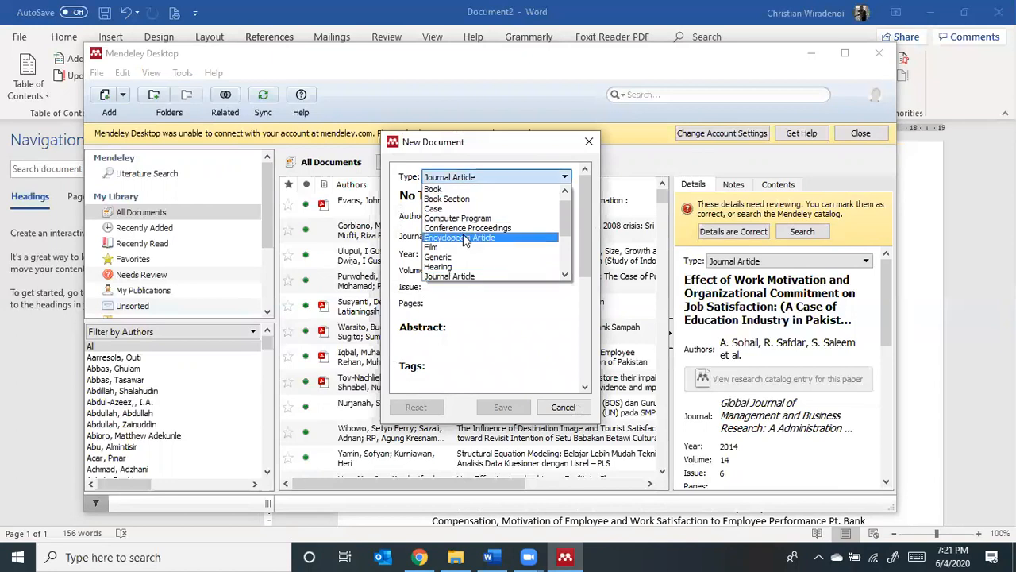
{"action": "scroll", "coordinate": [475, 249], "scroll_direction": "down", "scroll_amount": 1}
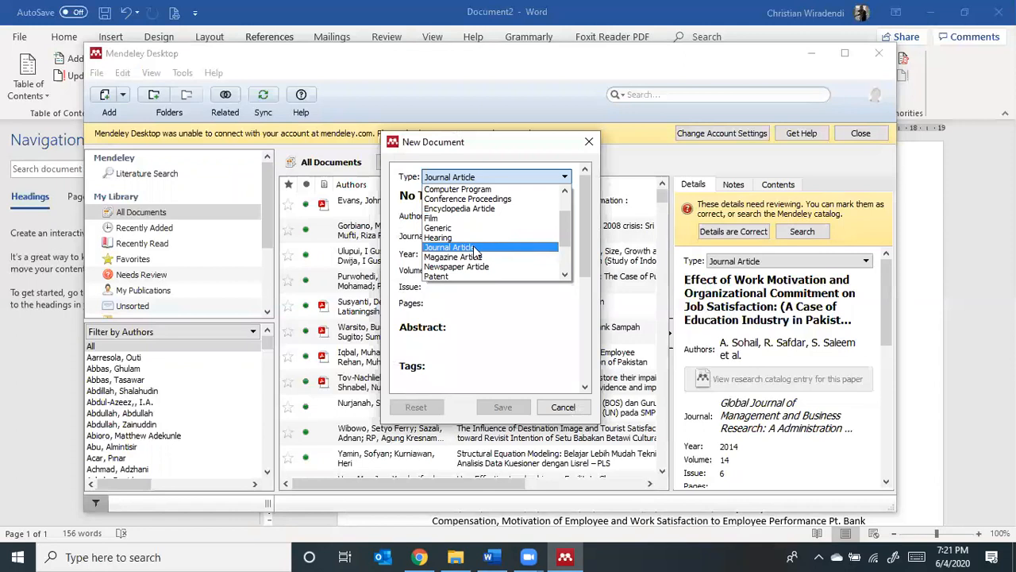
{"action": "scroll", "coordinate": [475, 249], "scroll_direction": "down", "scroll_amount": 1}
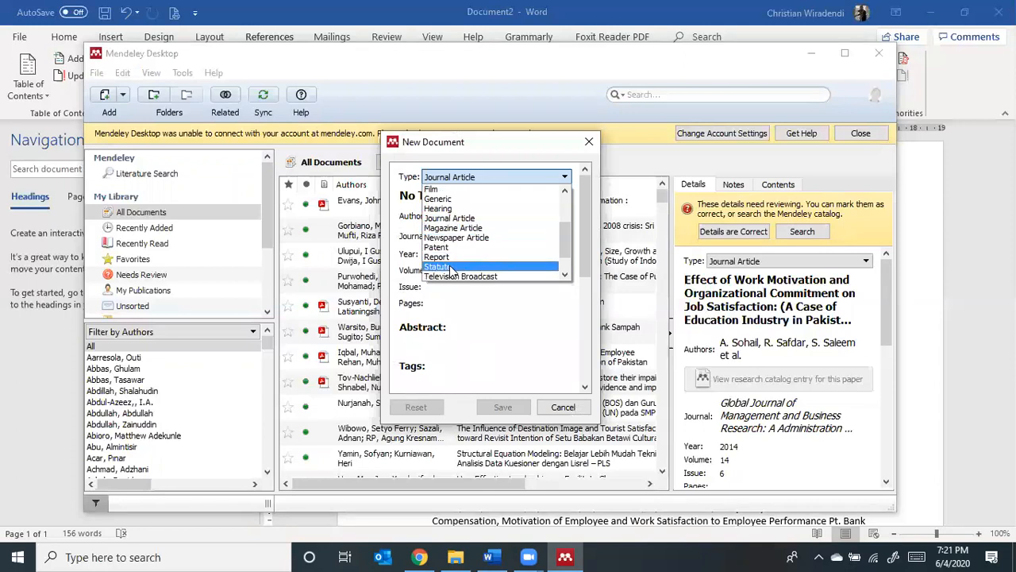
{"action": "scroll", "coordinate": [452, 272], "scroll_direction": "down", "scroll_amount": 1}
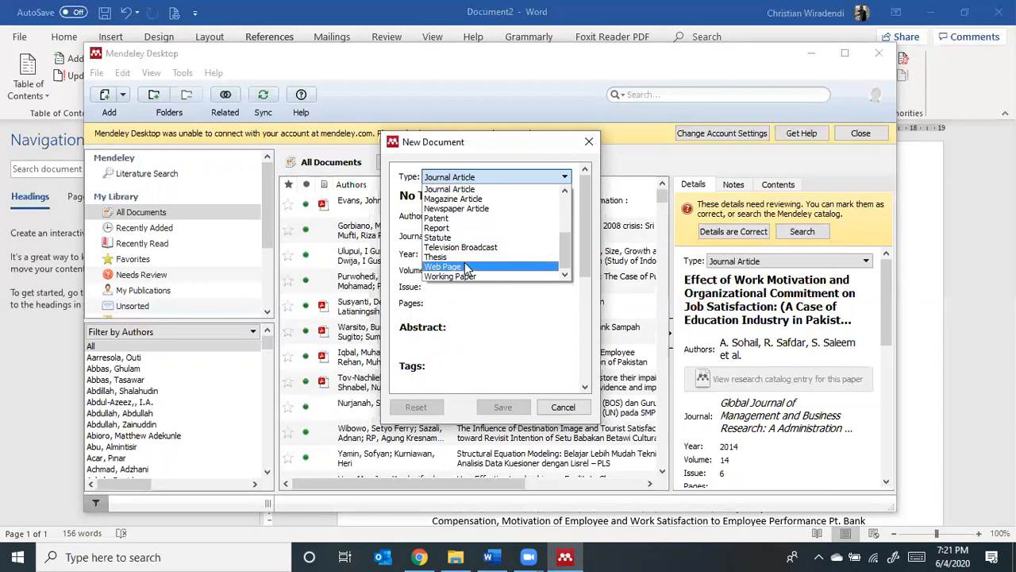
{"action": "scroll", "coordinate": [465, 263], "scroll_direction": "up", "scroll_amount": 4}
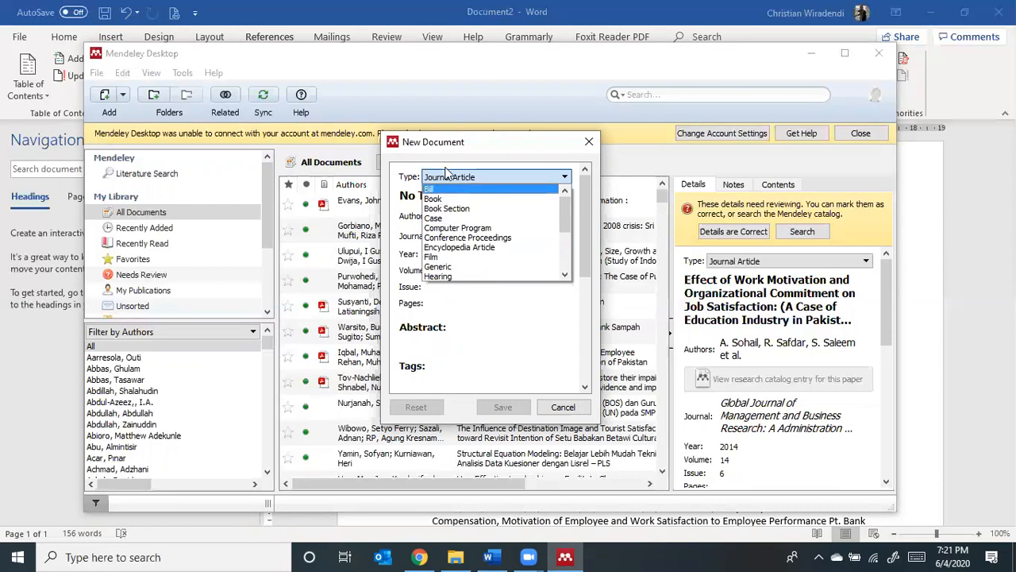
{"action": "left_click", "coordinate": [438, 199]}
{"action": "left_click", "coordinate": [458, 200]}
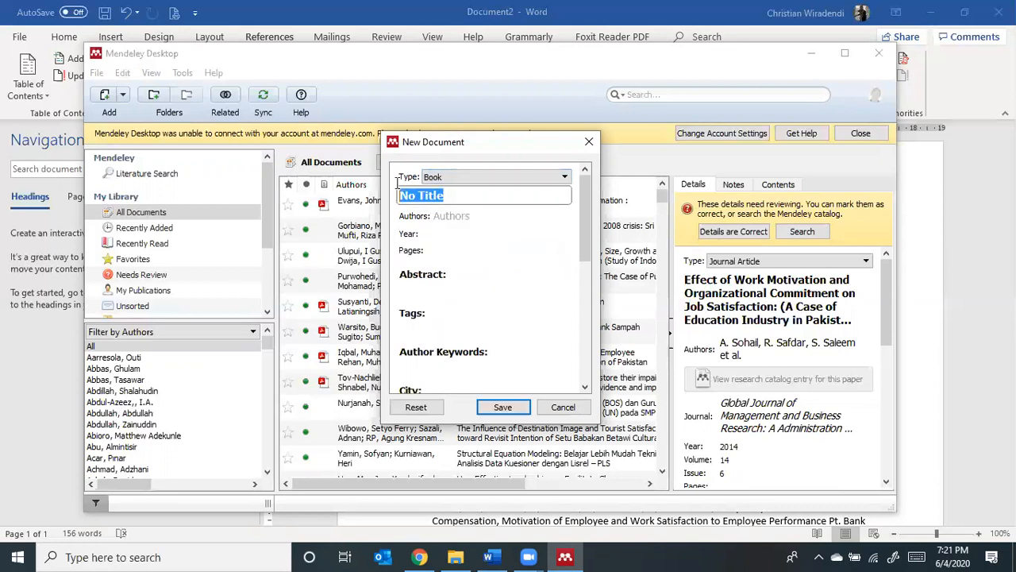
{"action": "type", "text": "Kepemimpinan"}
Enter the author's full name and the year 2020 for the new book.
{"action": "left_click", "coordinate": [533, 220]}
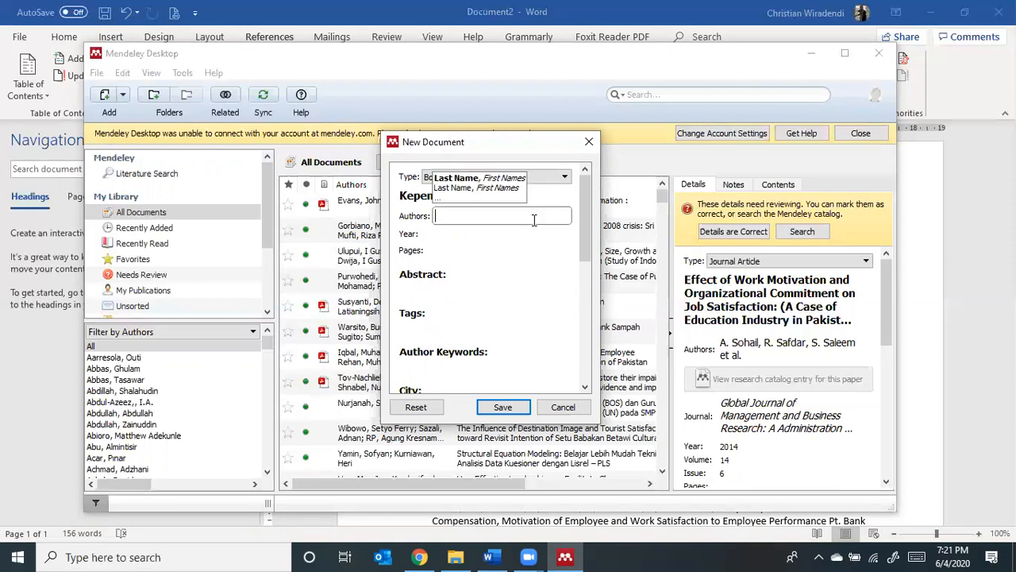
{"action": "type", "text": "Budi"}
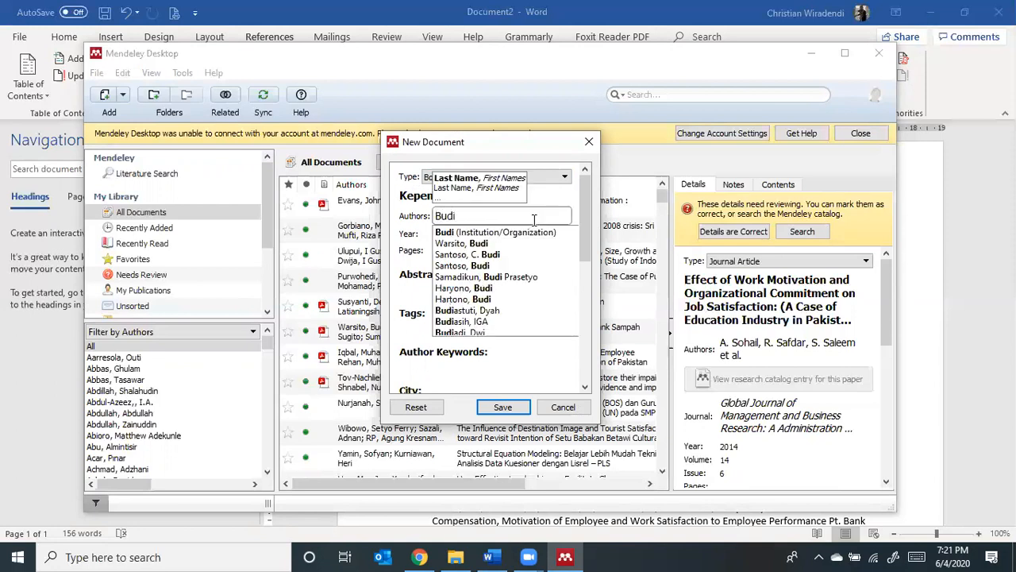
{"action": "key", "text": "BackSpace"}
{"action": "key", "text": "BackSpace"}
{"action": "key", "text": "BackSpace"}
{"action": "key", "text": "BackSpace"}
{"action": "type", "text": "Chr"}
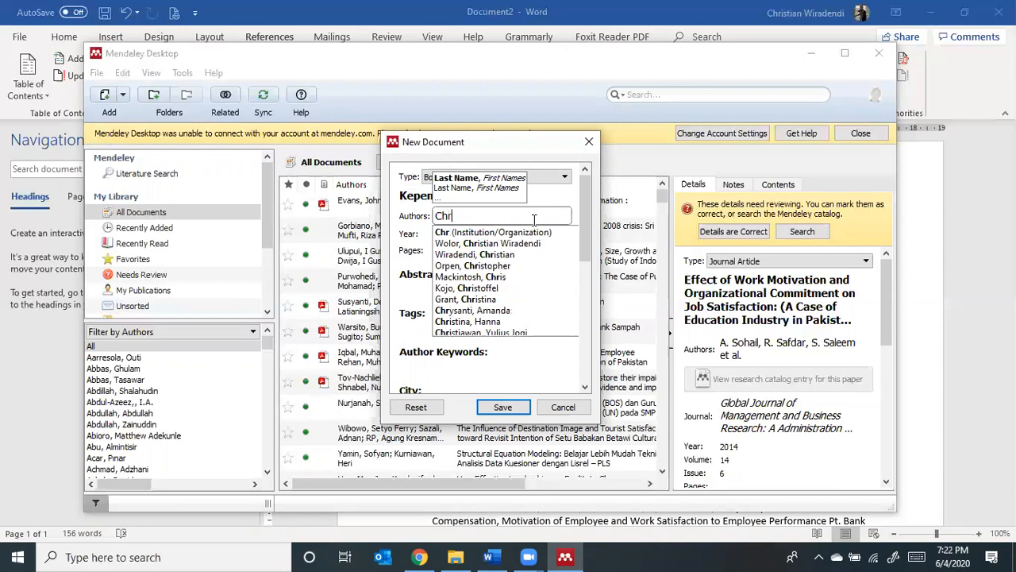
{"action": "type", "text": "istian W"}
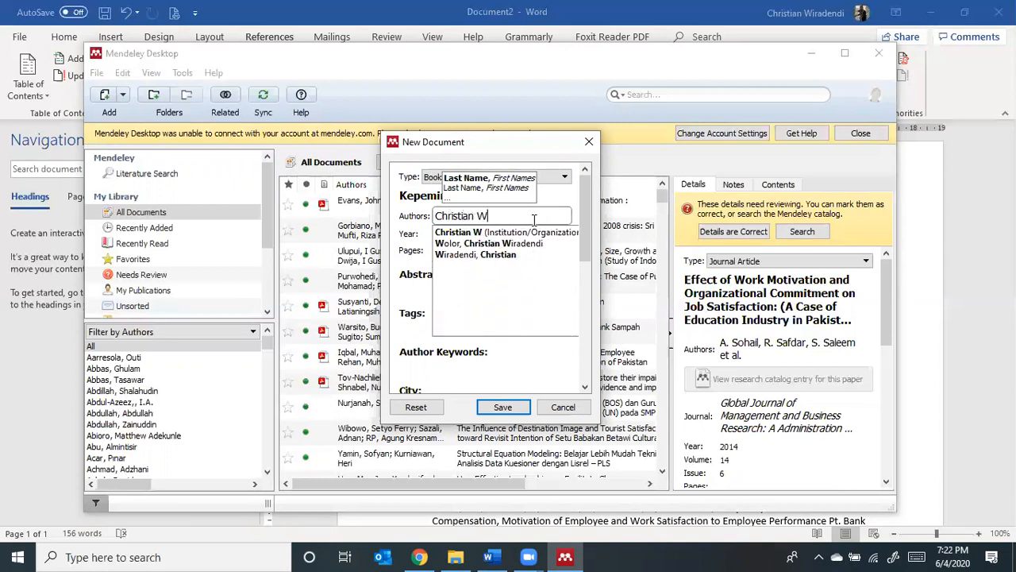
{"action": "type", "text": "iradendi Wolor"}
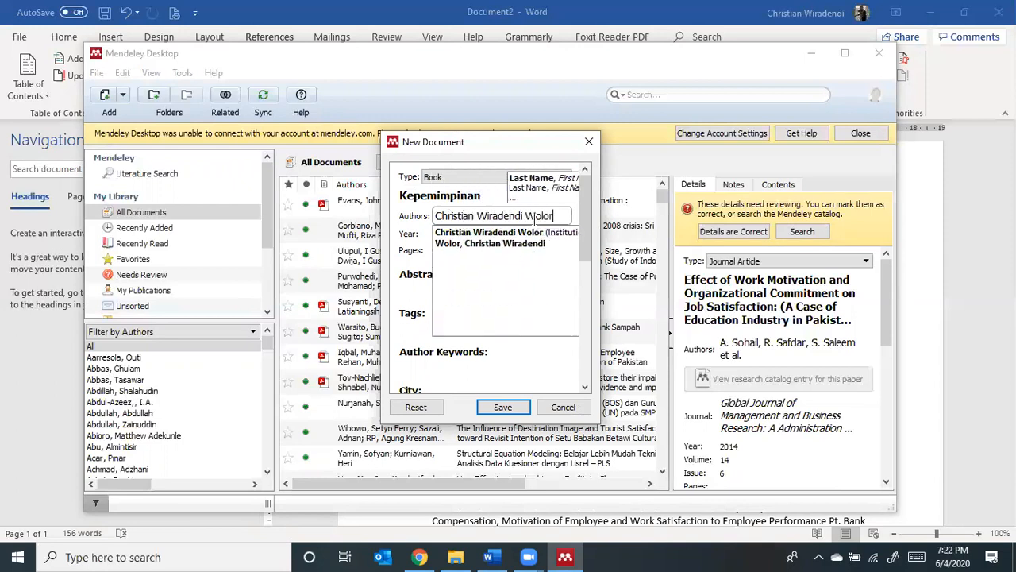
{"action": "left_click", "coordinate": [444, 237]}
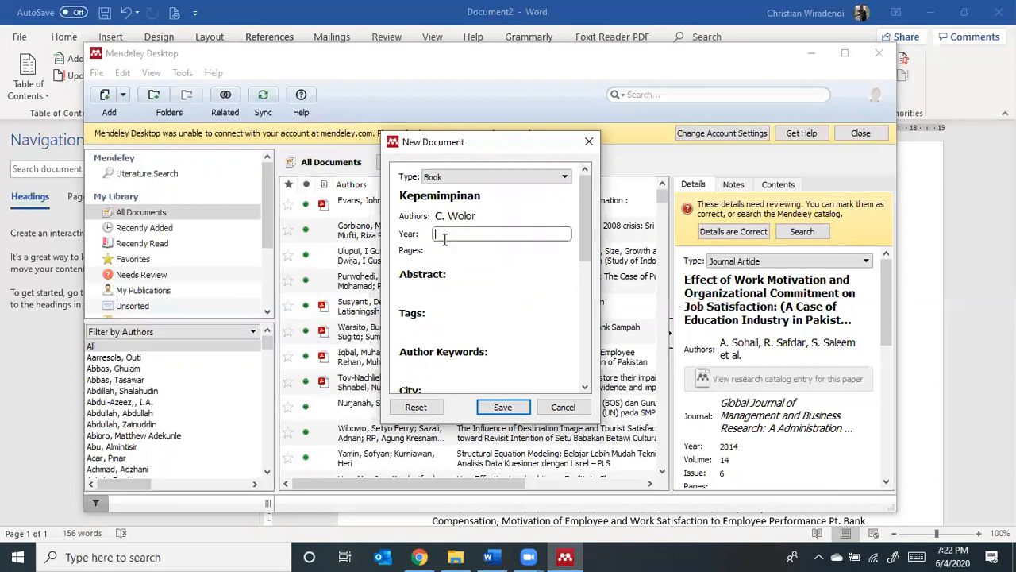
{"action": "type", "text": "2020"}
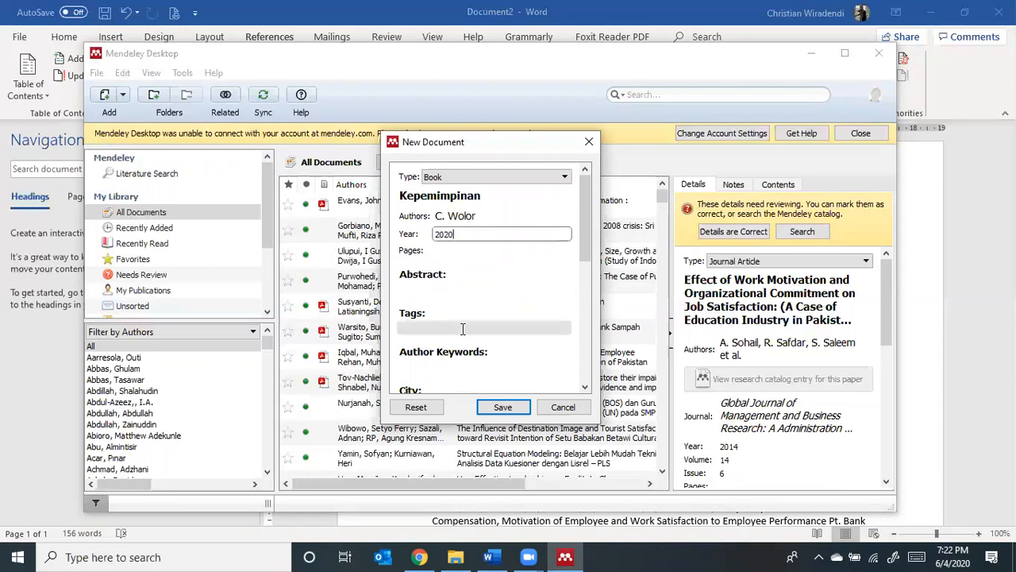
Add the city Jakarta and the publisher Grasindo to the book's details and save the entry.
{"action": "scroll", "coordinate": [446, 358], "scroll_direction": "down", "scroll_amount": 1}
{"action": "left_click", "coordinate": [446, 359]}
{"action": "type", "text": "Jakarta"}
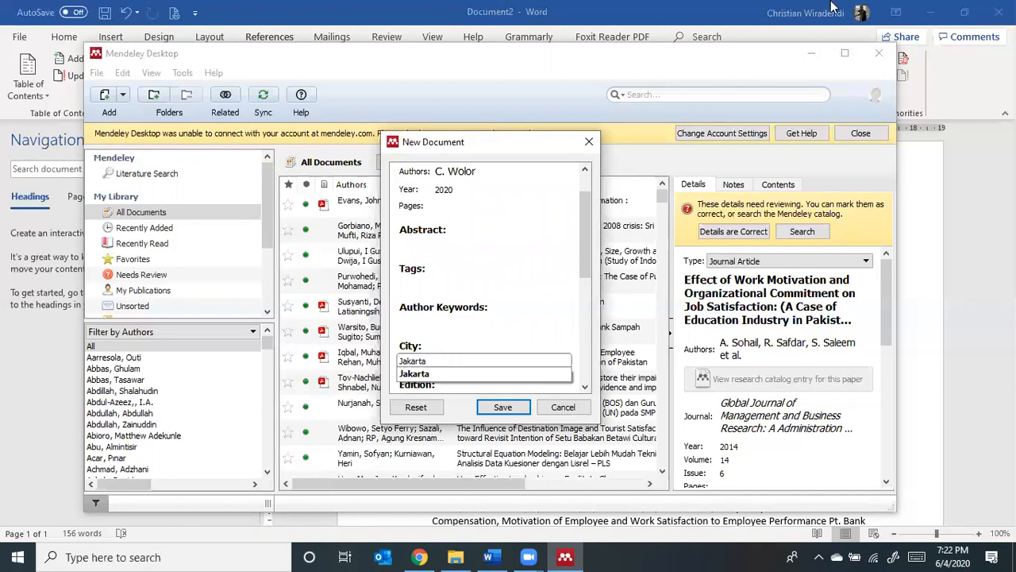
{"action": "left_click", "coordinate": [394, 324]}
{"action": "scroll", "coordinate": [437, 355], "scroll_direction": "down", "scroll_amount": 3}
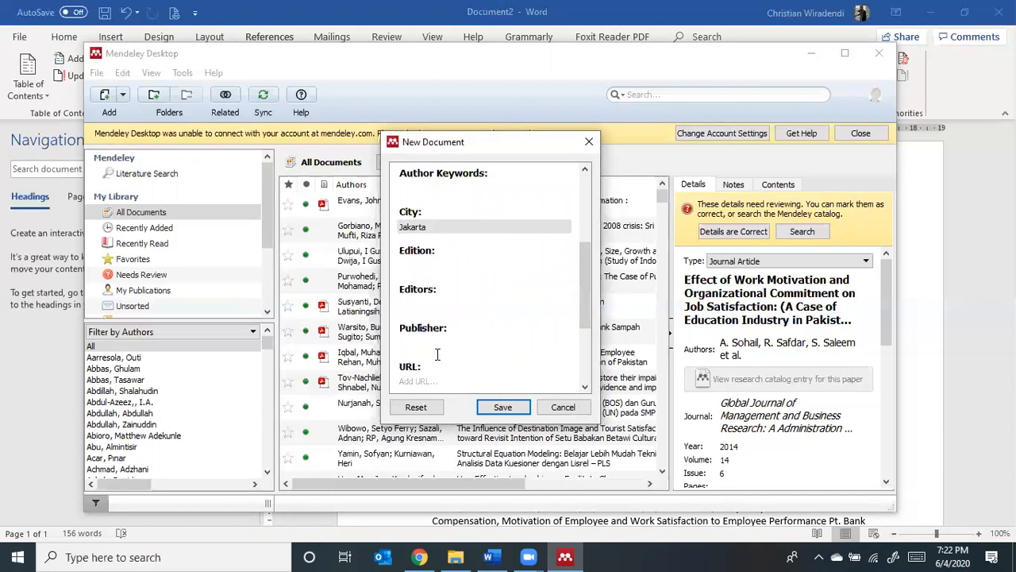
{"action": "left_click", "coordinate": [435, 342]}
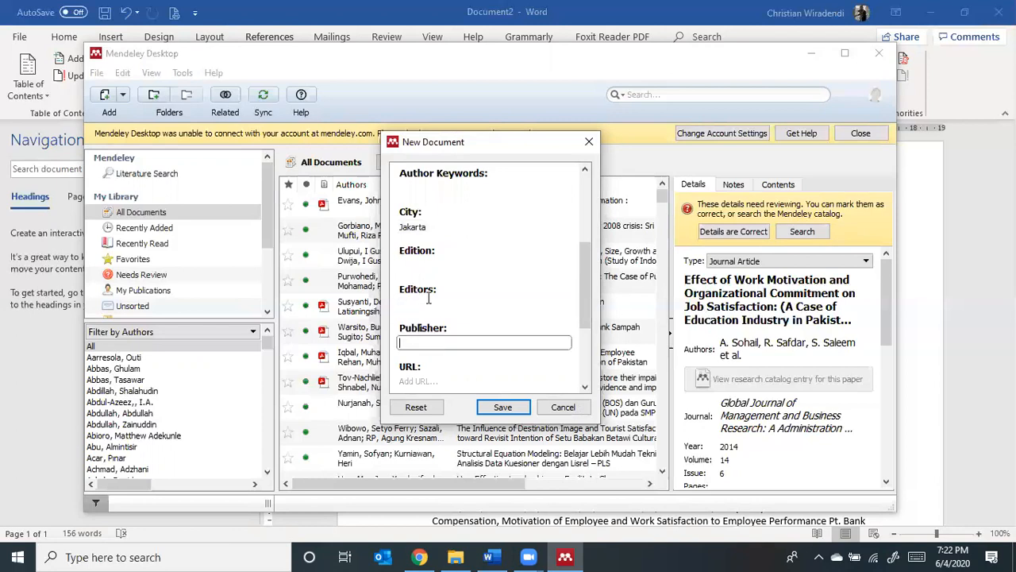
{"action": "scroll", "coordinate": [429, 317], "scroll_direction": "down", "scroll_amount": 1}
{"action": "scroll", "coordinate": [427, 326], "scroll_direction": "down", "scroll_amount": 2}
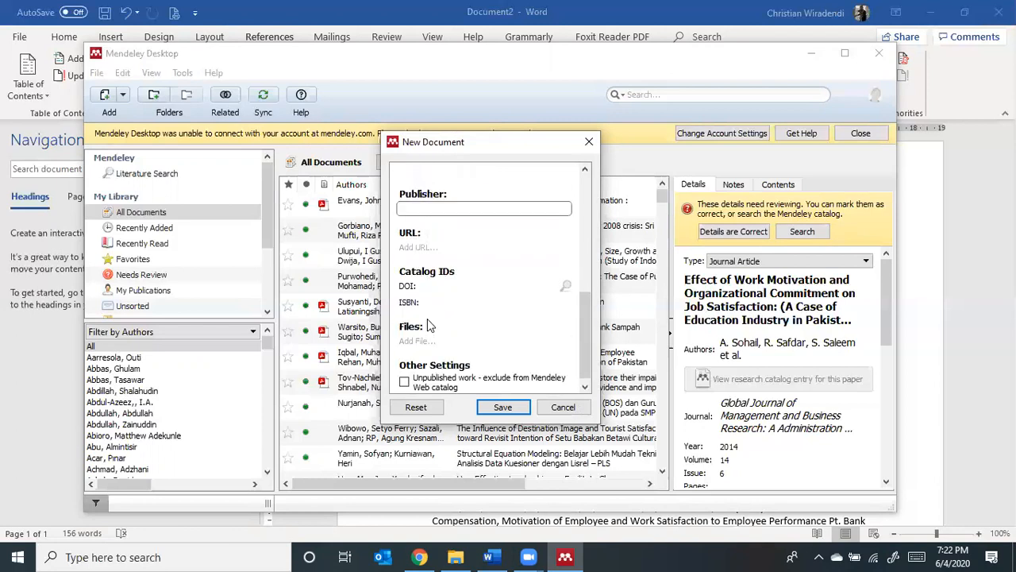
{"action": "type", "text": "Grasindo"}
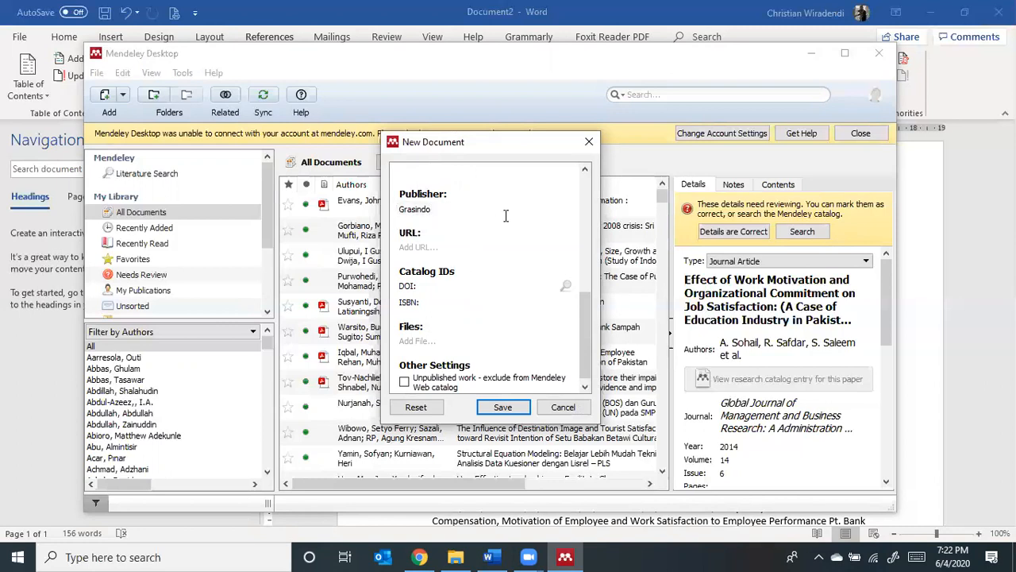
{"action": "left_click", "coordinate": [502, 406]}
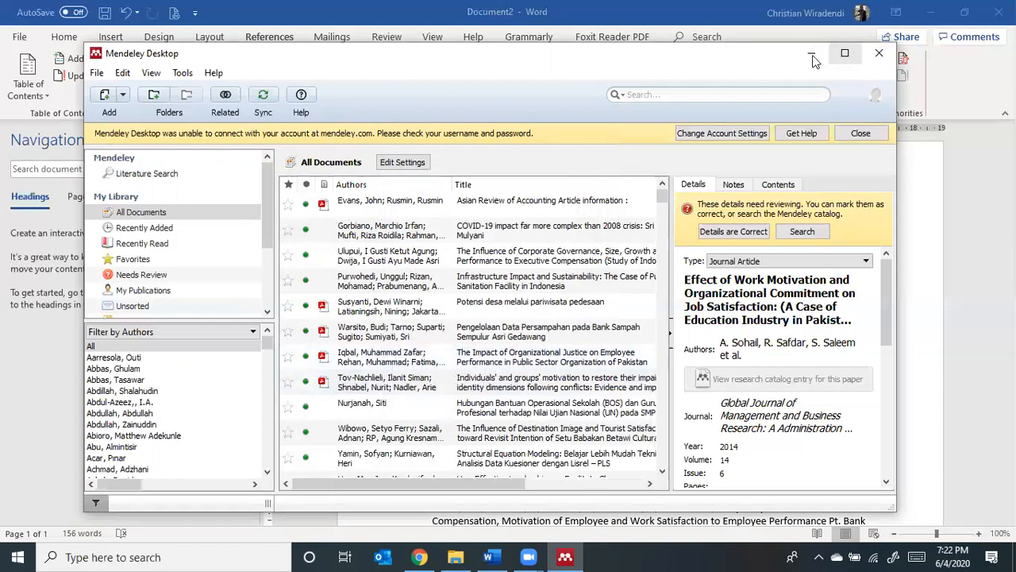
Search all documents for the author's name and select the "Kepemimpinan" book to check its details.
{"action": "left_click", "coordinate": [679, 95]}
{"action": "type", "text": "chri"}
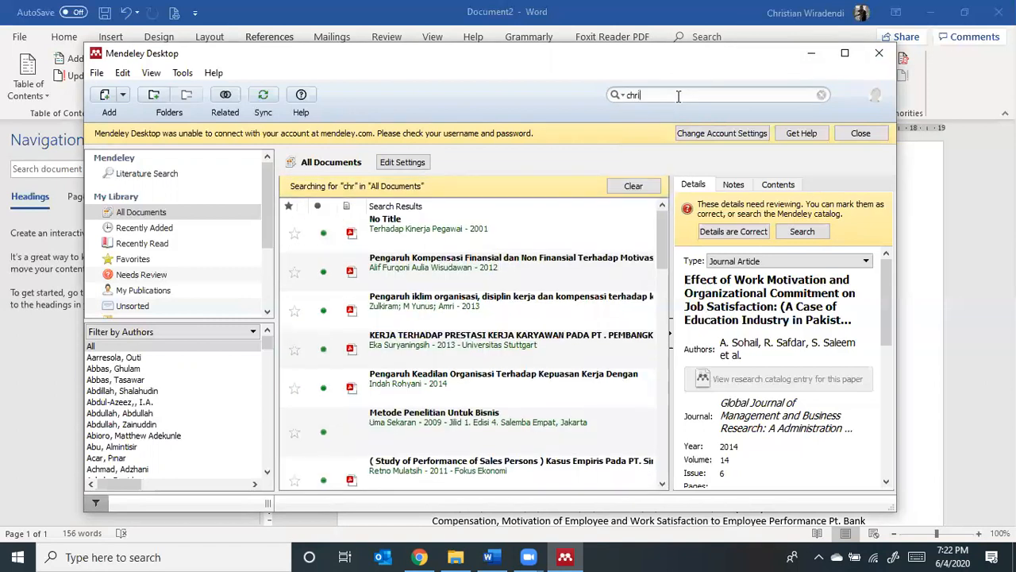
{"action": "type", "text": "stian"}
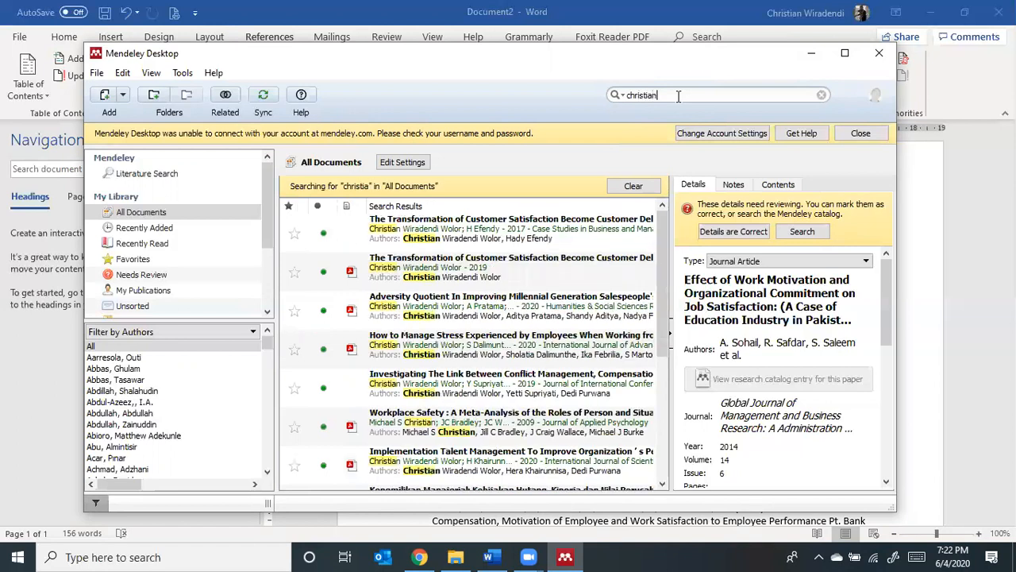
{"action": "type", "text": " wiradendi"}
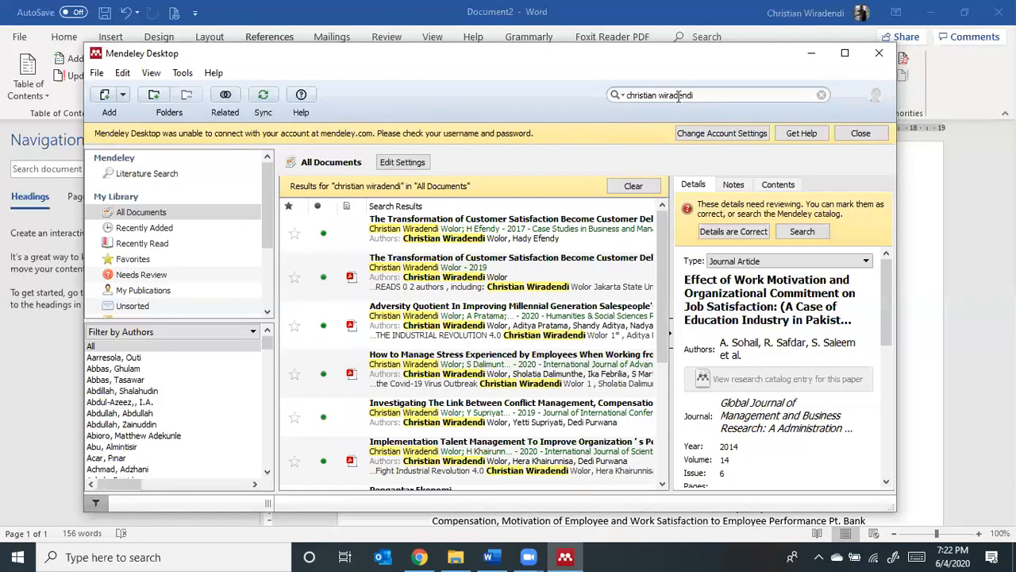
{"action": "scroll", "coordinate": [475, 448], "scroll_direction": "down", "scroll_amount": 4}
{"action": "left_click", "coordinate": [461, 476]}
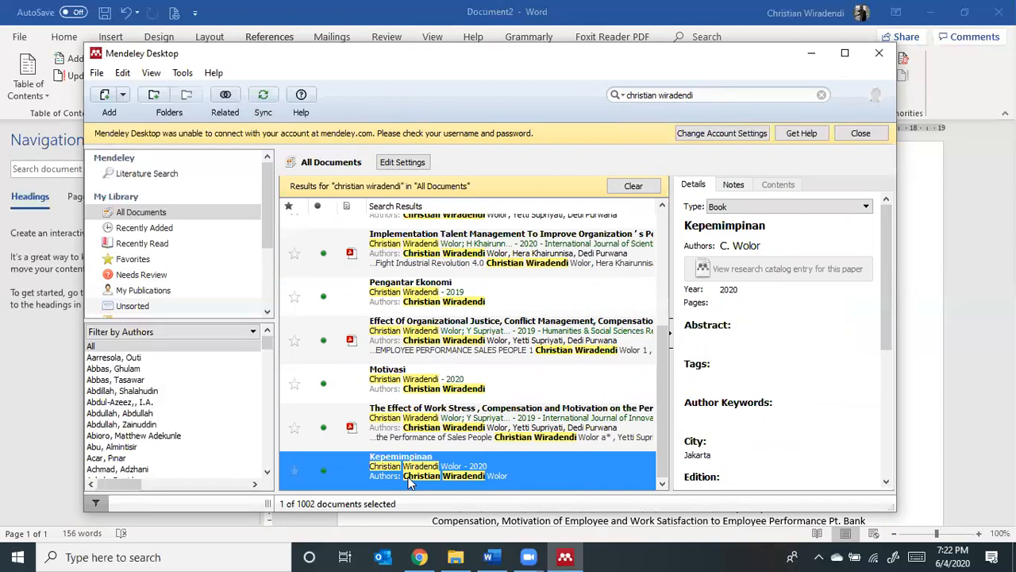
Return to the Word document and write "Kepemimpinan adalah ...." on a new line below the citation of three references.
{"action": "left_click", "coordinate": [811, 57]}
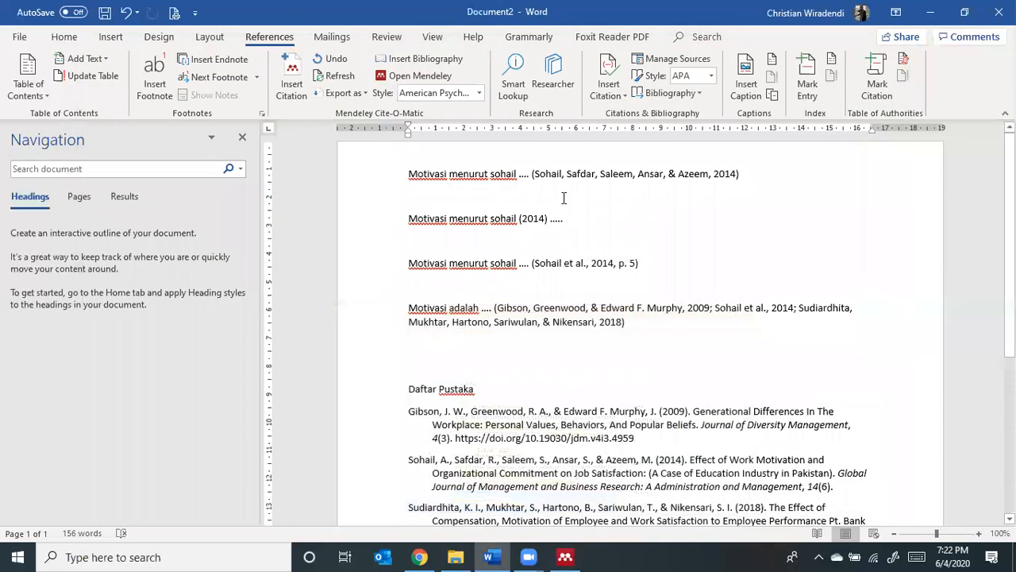
{"action": "key", "text": "Return"}
{"action": "key", "text": "Return"}
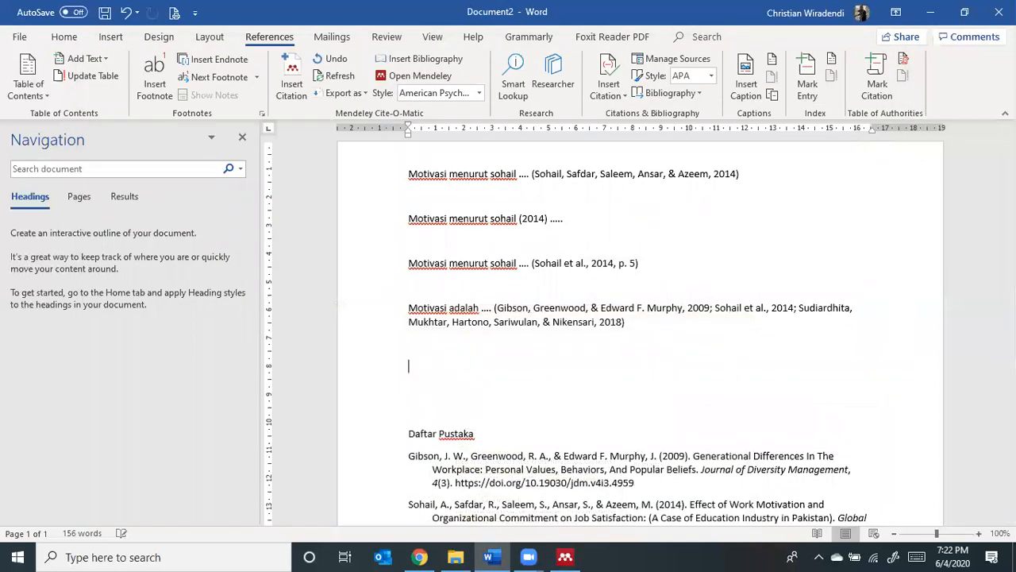
{"action": "type", "text": "Kepemimpinan adalah ...."}
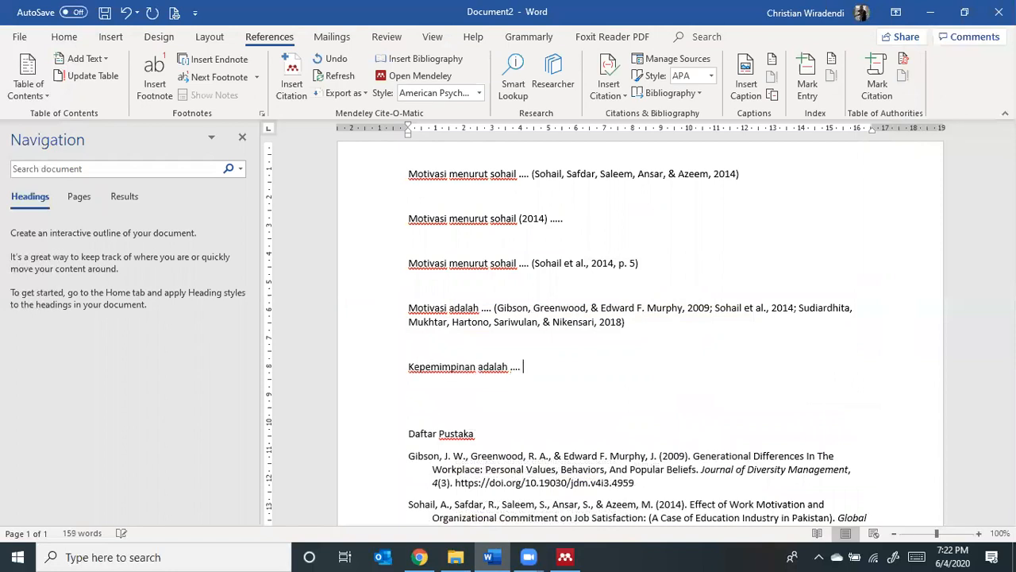
Cite the "Kepemimpinan" book after "Kepemimpinan adalah ....", finding it by the author's name, and check its entry under Daftar Pustaka.
{"action": "left_click", "coordinate": [298, 89]}
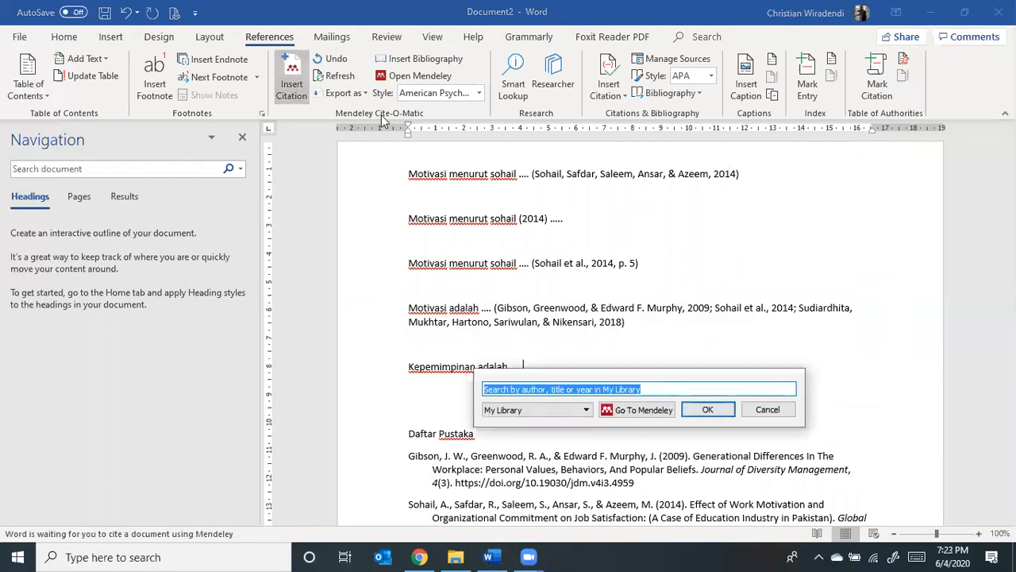
{"action": "type", "text": "christian wiradendi wolor"}
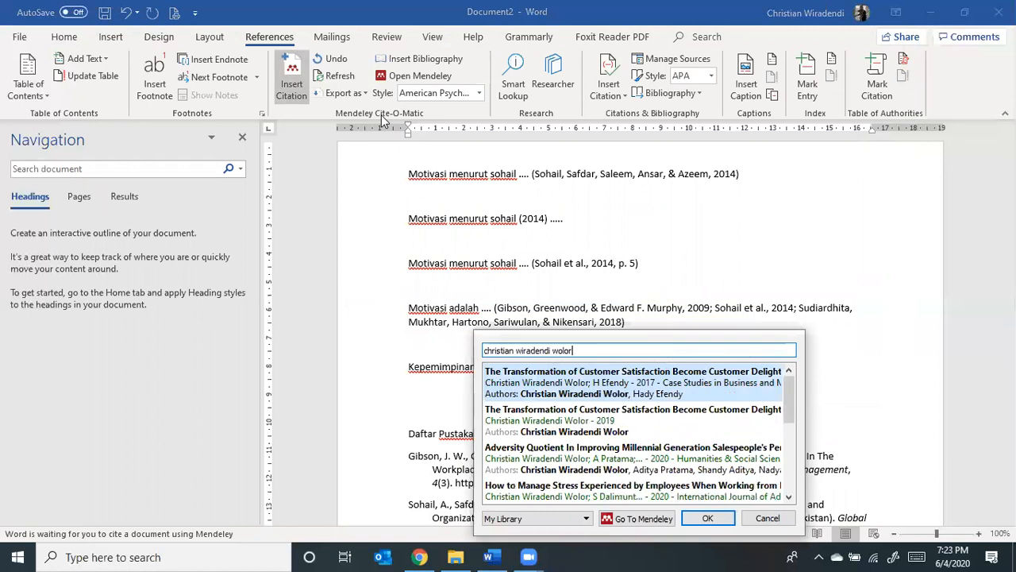
{"action": "scroll", "coordinate": [731, 450], "scroll_direction": "down", "scroll_amount": 4}
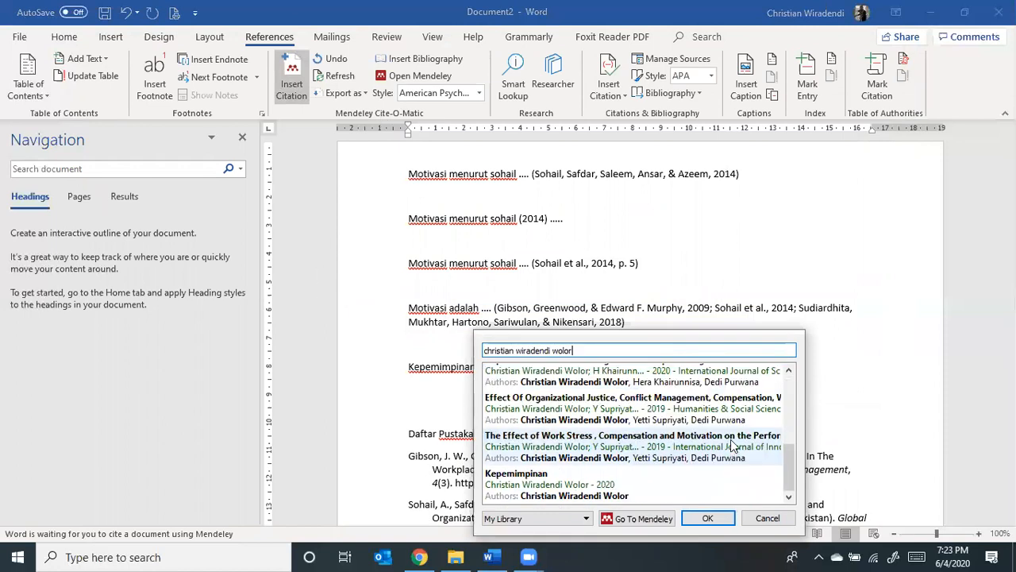
{"action": "left_click", "coordinate": [555, 482]}
{"action": "left_click", "coordinate": [707, 371]}
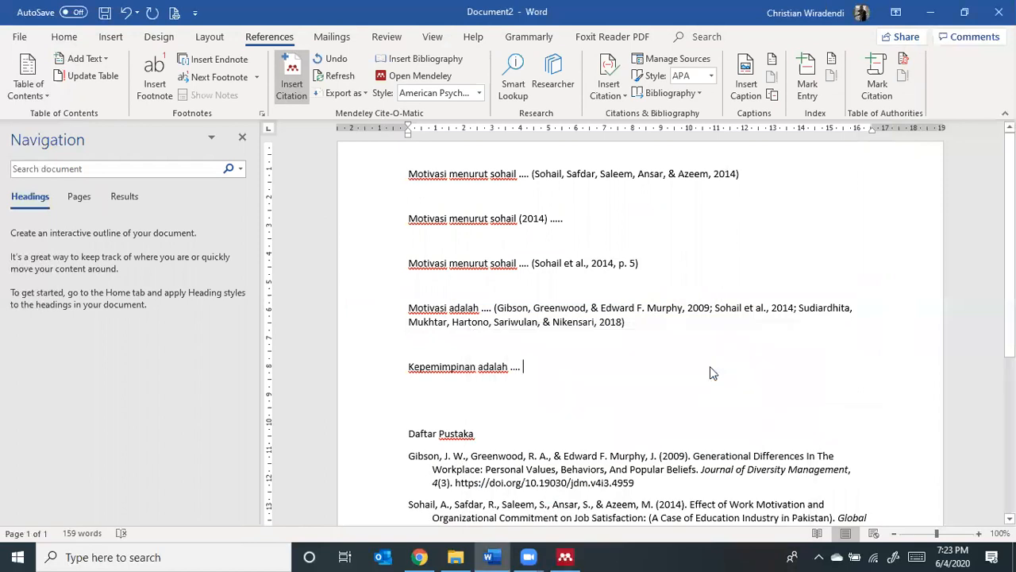
{"action": "scroll", "coordinate": [705, 376], "scroll_direction": "down", "scroll_amount": 5}
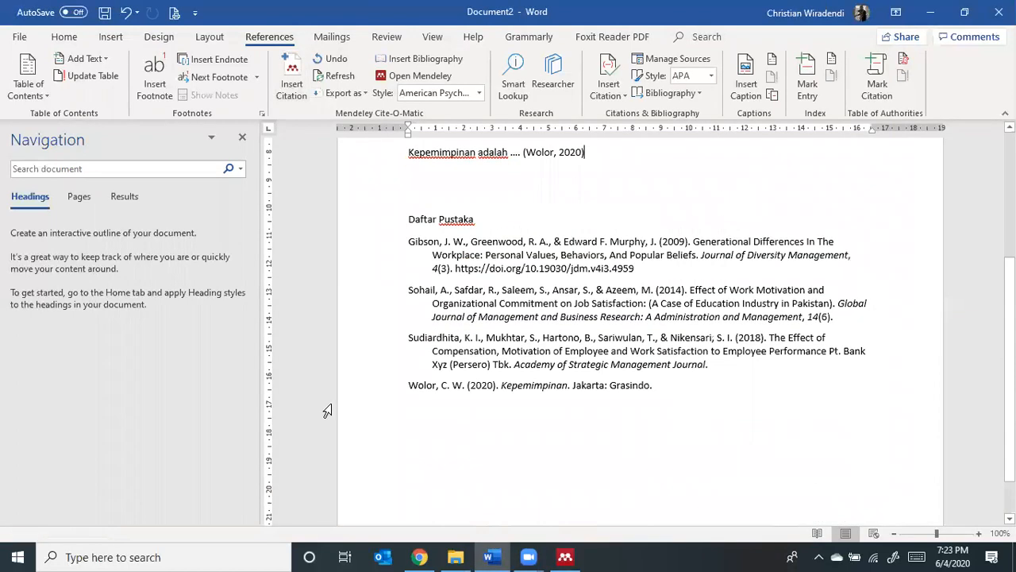
{"action": "left_click", "coordinate": [412, 388]}
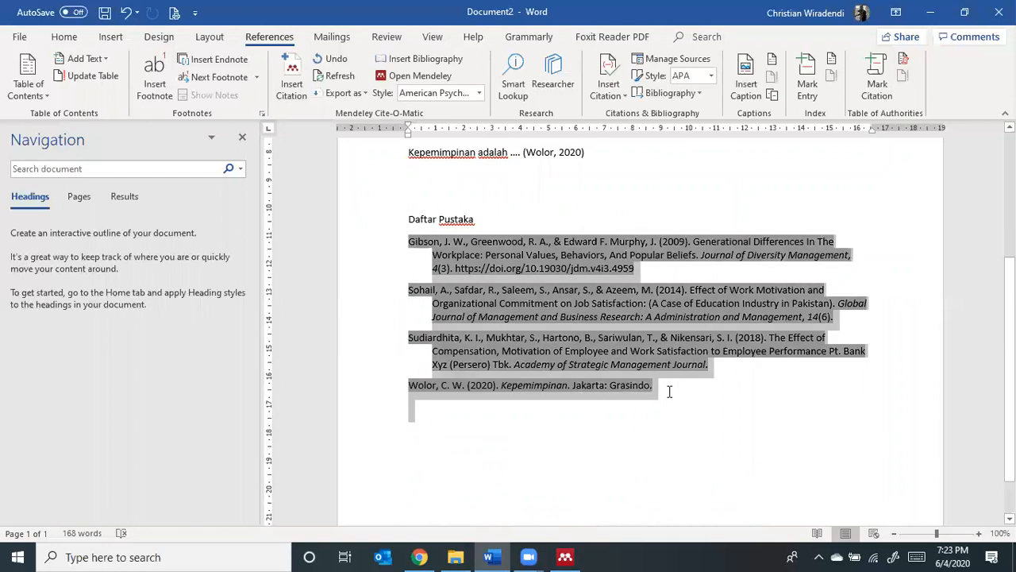
{"action": "left_click", "coordinate": [443, 441]}
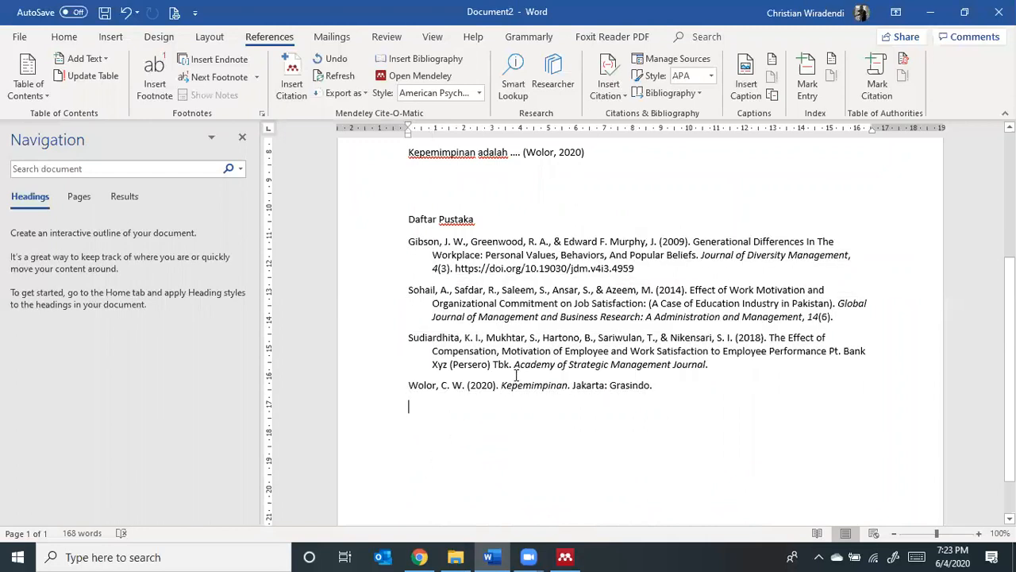
{"action": "scroll", "coordinate": [518, 373], "scroll_direction": "up", "scroll_amount": 4}
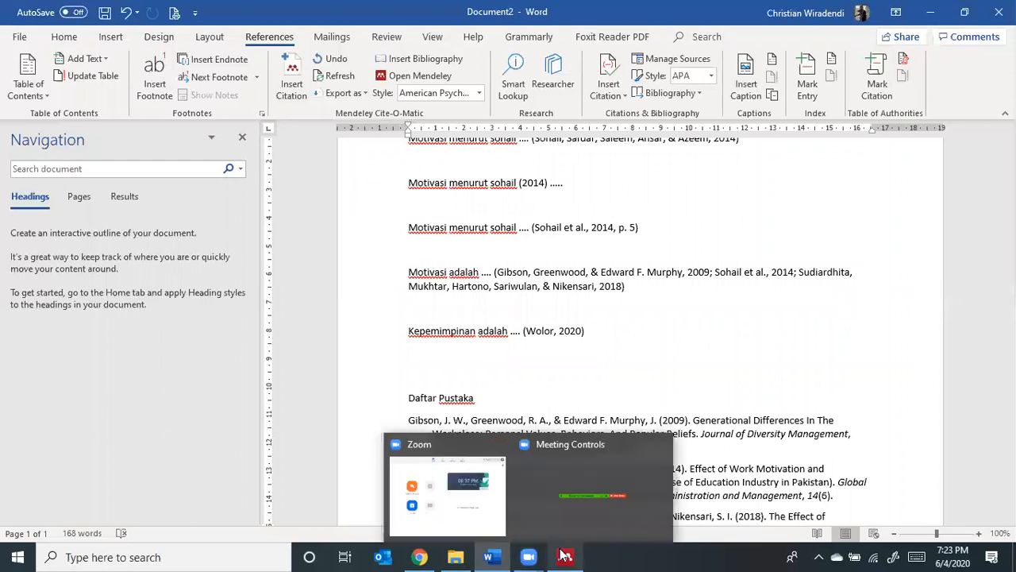
Switch to Mendeley Desktop, delete the "Kepemimpinan" book from the library and clear the document search.
{"action": "mouse_move", "coordinate": [564, 554]}
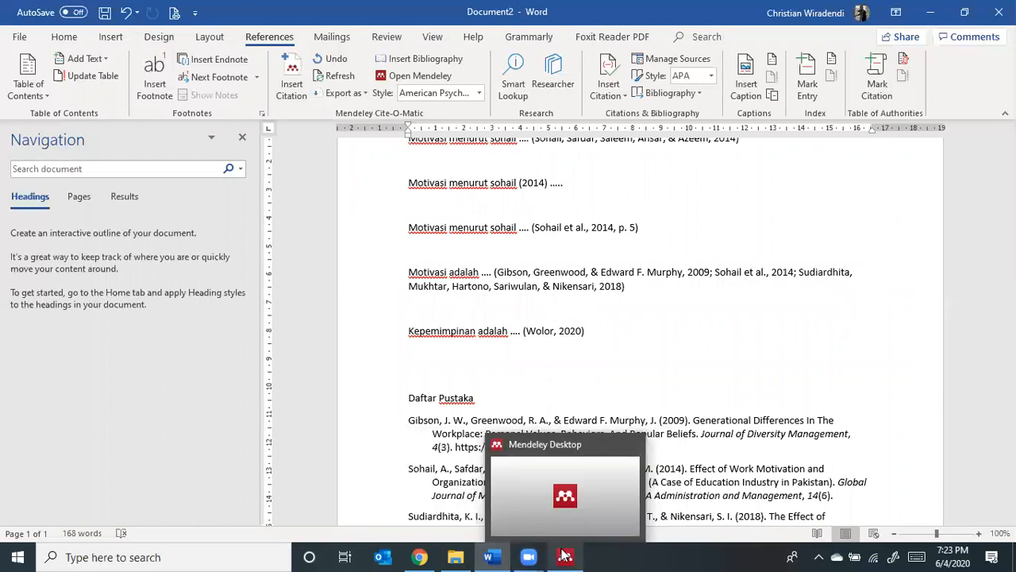
{"action": "left_click", "coordinate": [565, 556]}
{"action": "scroll", "coordinate": [429, 374], "scroll_direction": "up", "scroll_amount": 5}
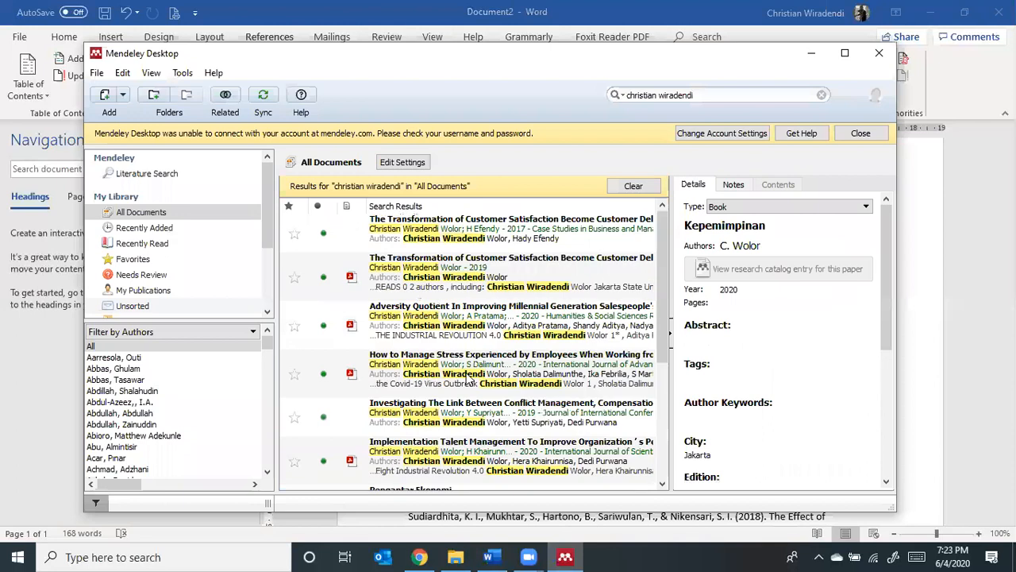
{"action": "scroll", "coordinate": [506, 449], "scroll_direction": "down", "scroll_amount": 5}
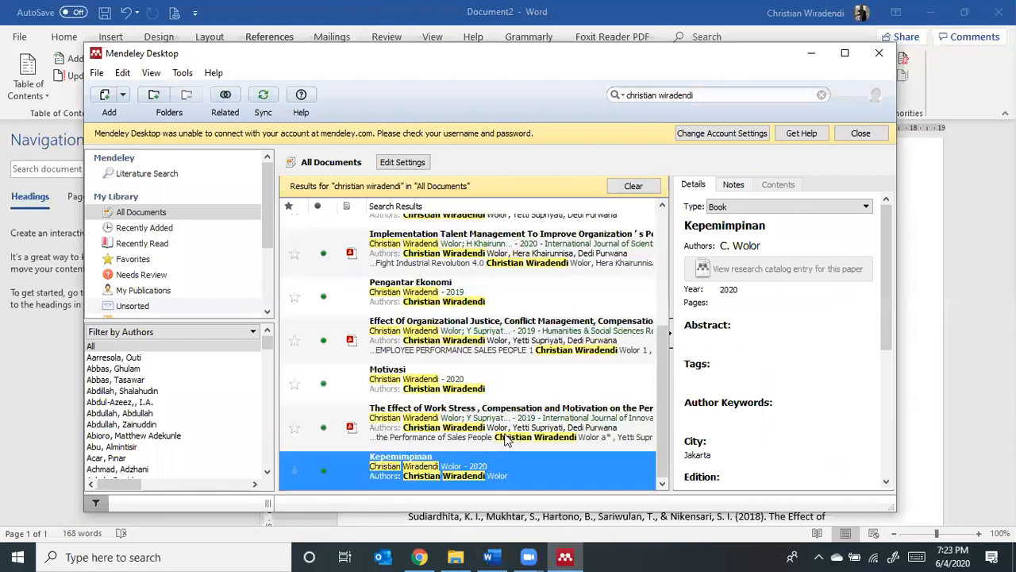
{"action": "right_click", "coordinate": [442, 470]}
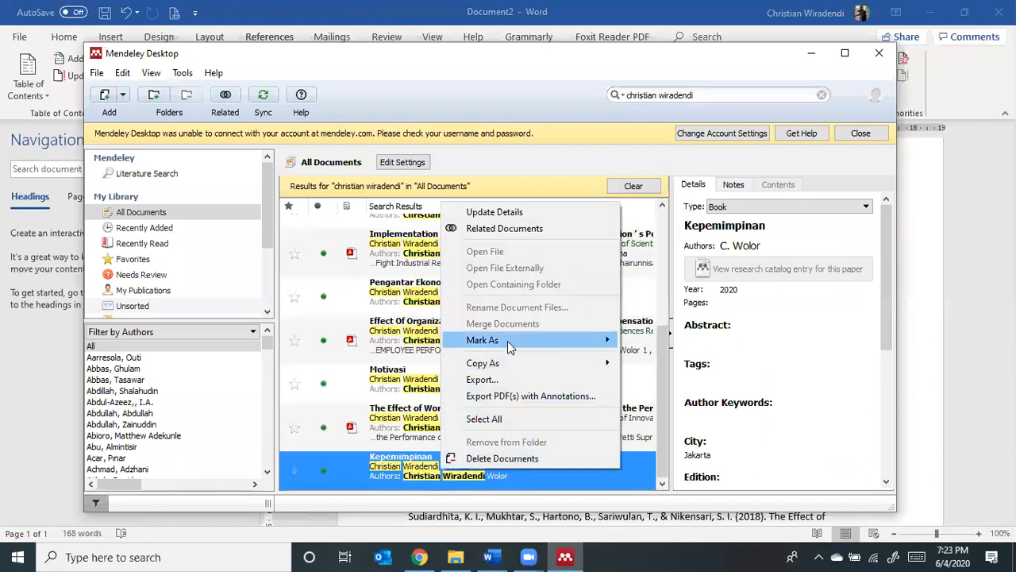
{"action": "left_click", "coordinate": [495, 459]}
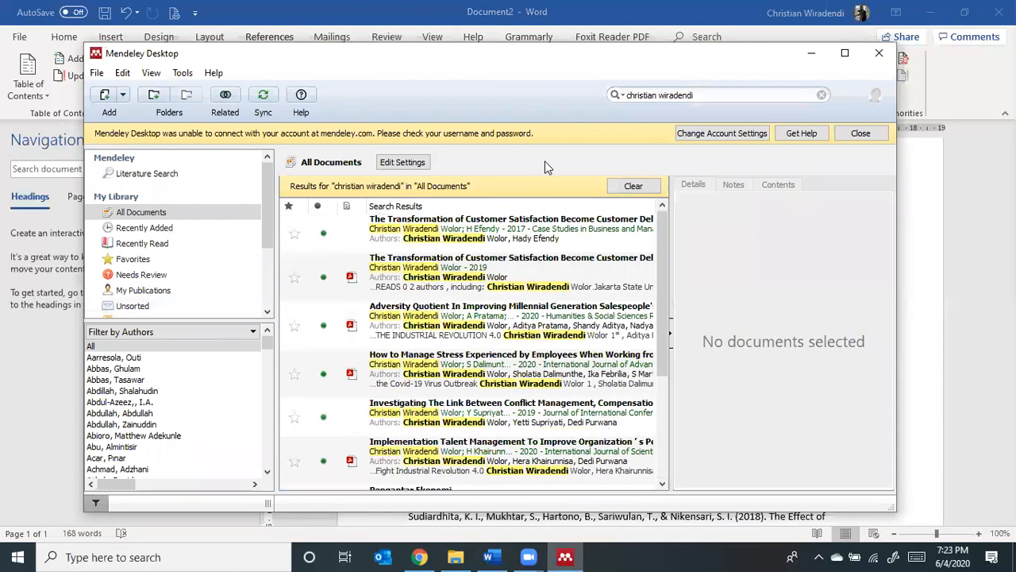
{"action": "left_click", "coordinate": [821, 94]}
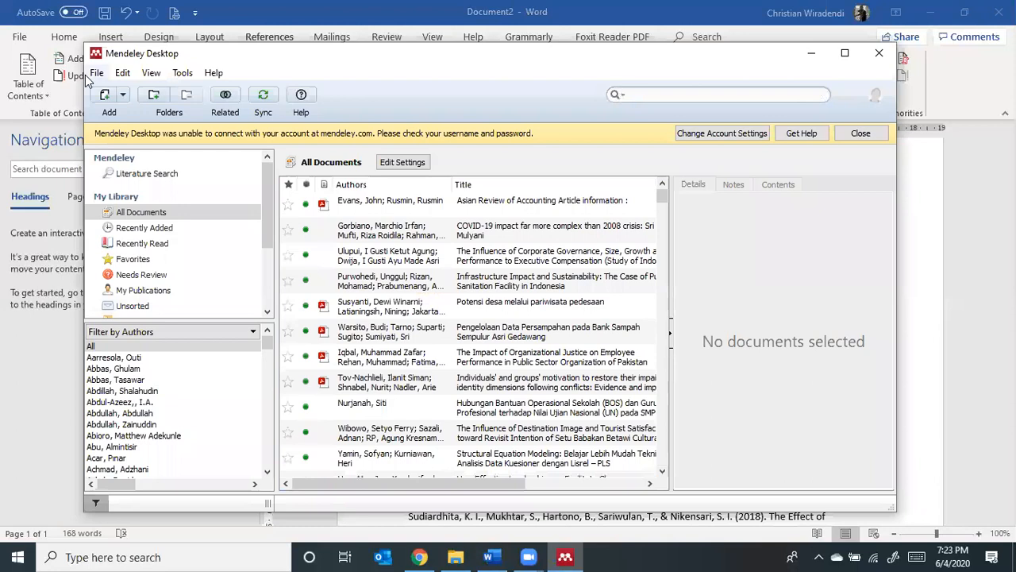
Start a new manual library entry and set its document type to Newspaper Article.
{"action": "left_click", "coordinate": [124, 96]}
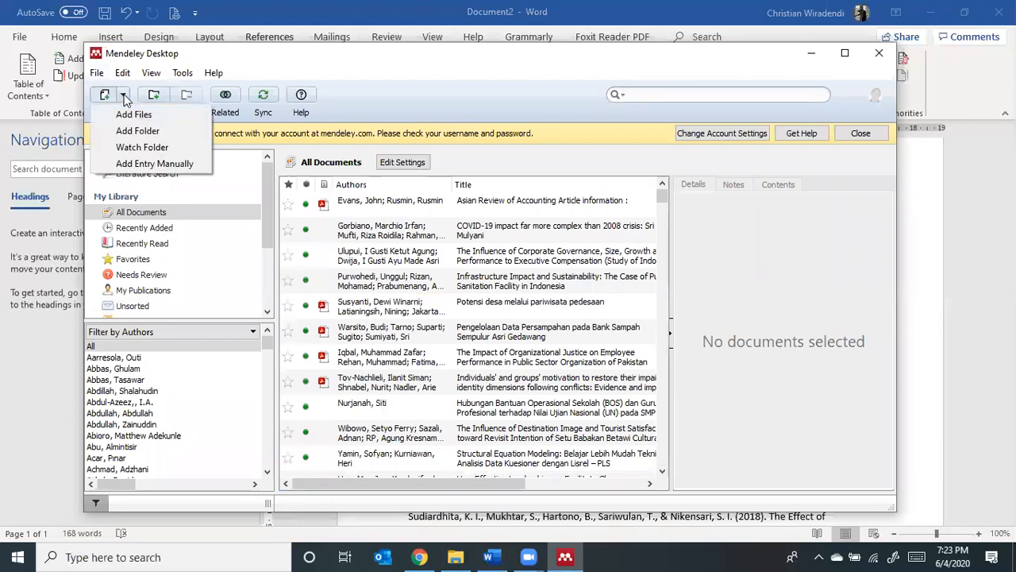
{"action": "left_click", "coordinate": [143, 163]}
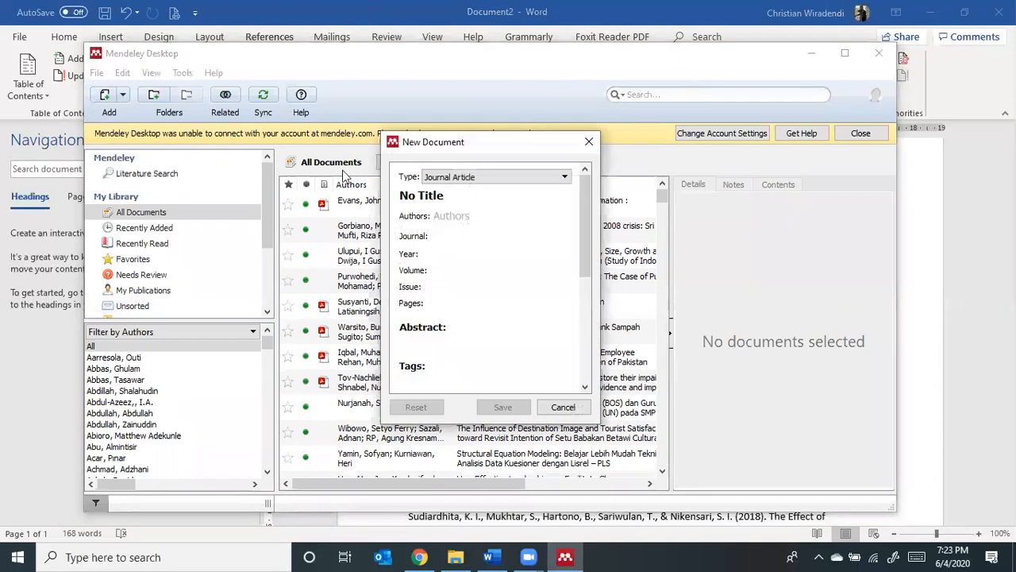
{"action": "left_click", "coordinate": [457, 181]}
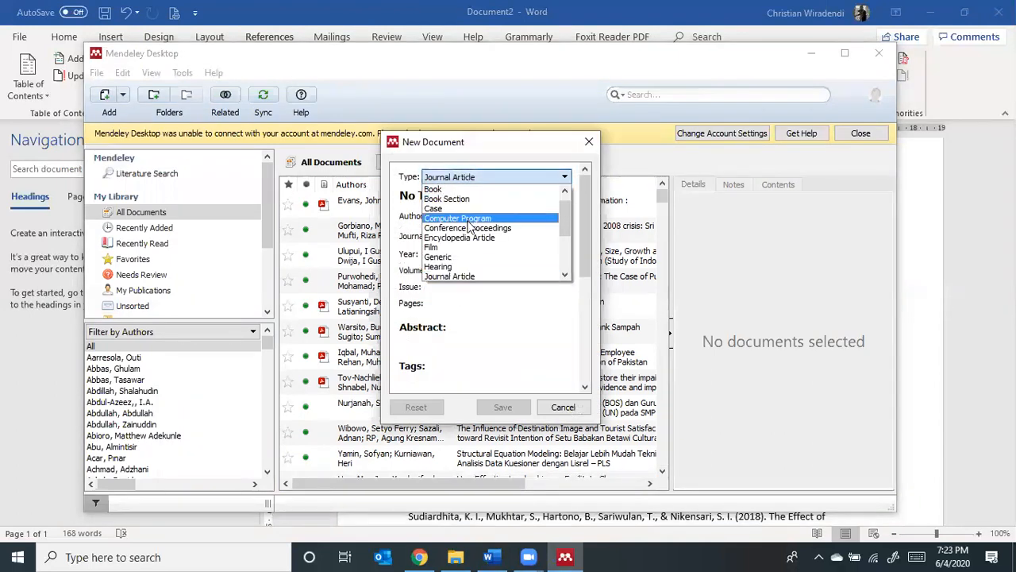
{"action": "scroll", "coordinate": [476, 237], "scroll_direction": "up", "scroll_amount": 1}
{"action": "scroll", "coordinate": [476, 236], "scroll_direction": "down", "scroll_amount": 4}
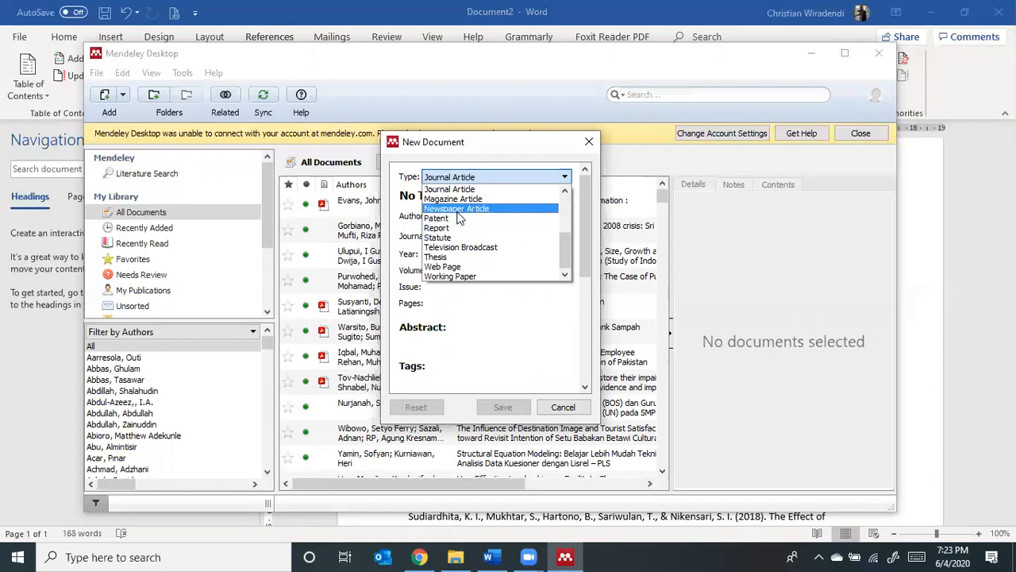
{"action": "left_click", "coordinate": [458, 210]}
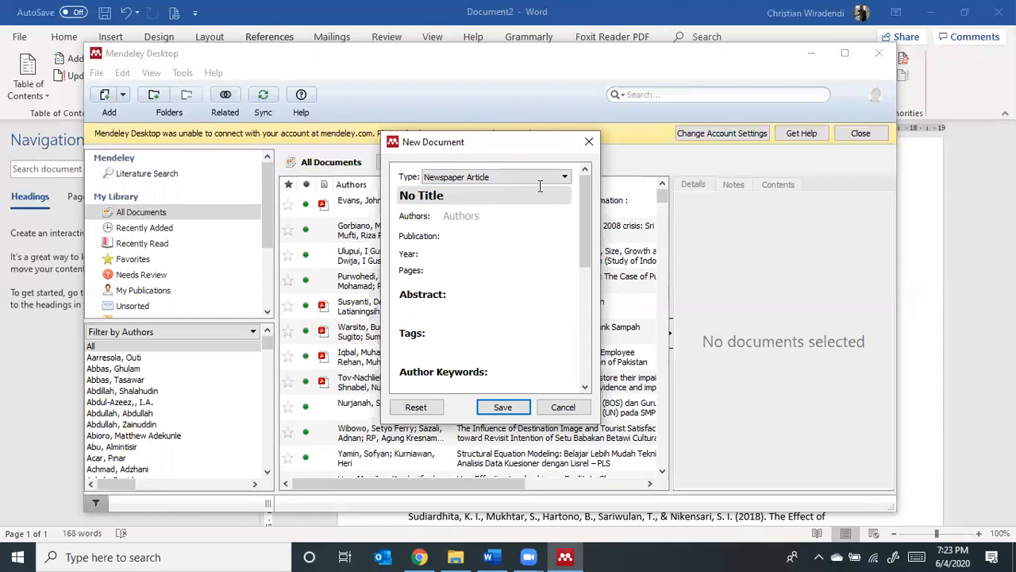
Switch to Chrome and open detik.com in a new tab.
{"action": "left_click", "coordinate": [420, 557]}
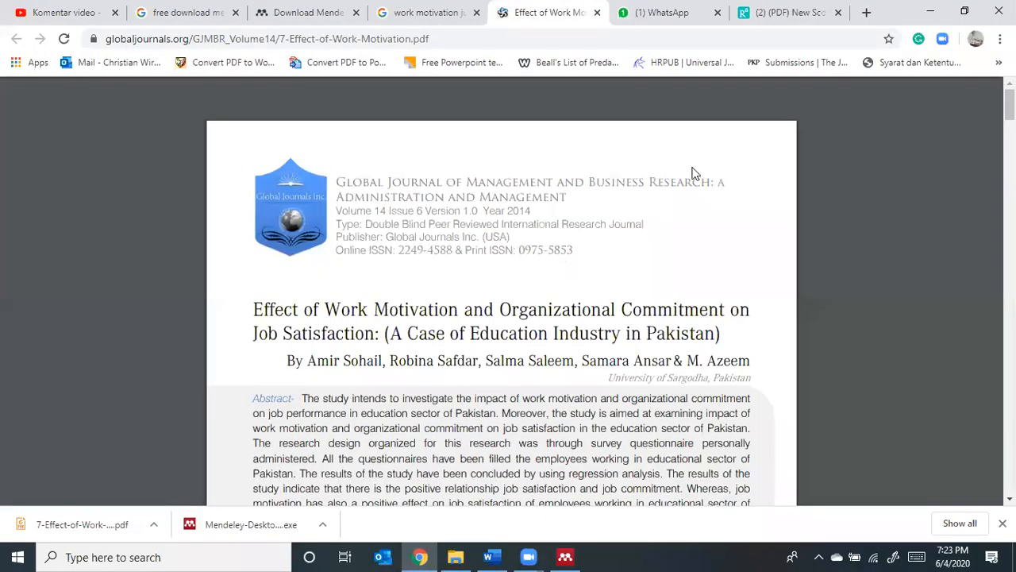
{"action": "left_click", "coordinate": [866, 12]}
{"action": "left_click", "coordinate": [712, 39]}
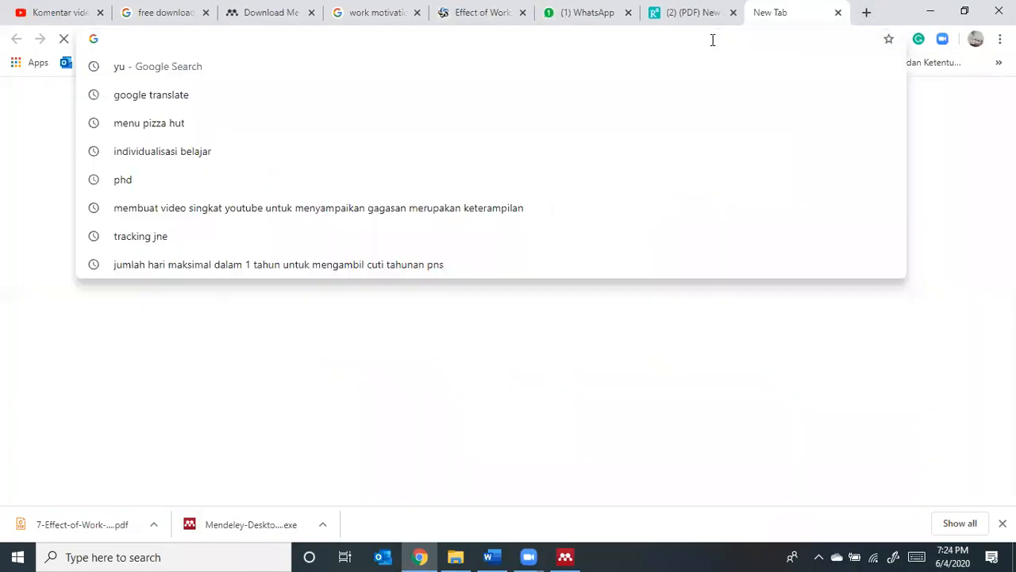
{"action": "type", "text": "det"}
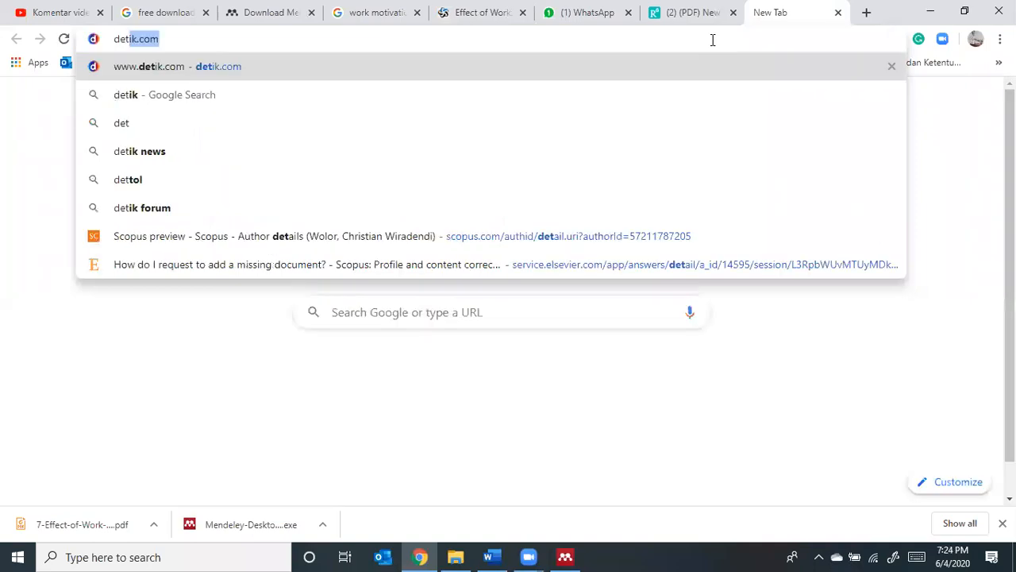
{"action": "key", "text": "Return"}
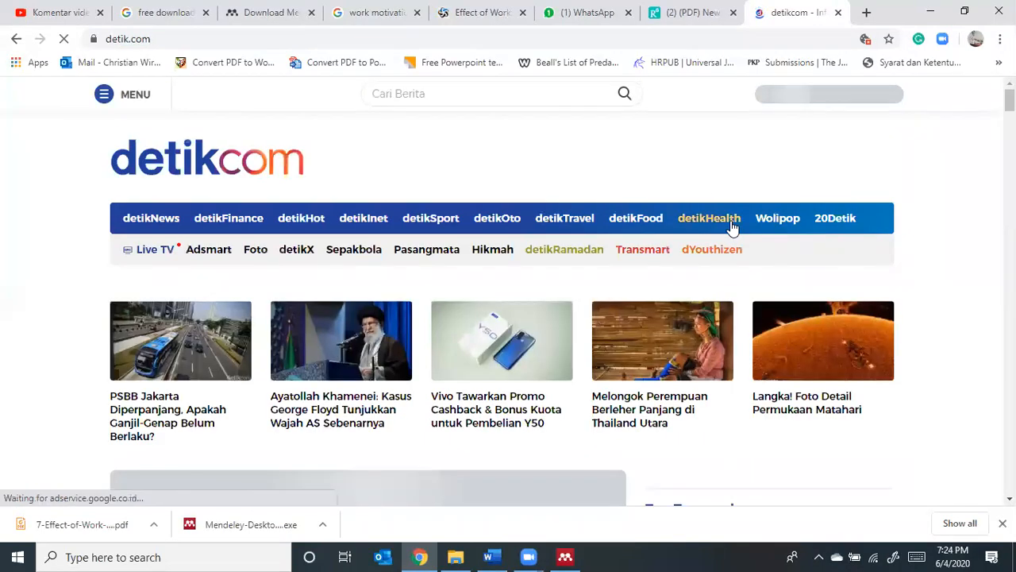
Look through the detik.com home page for a news article to use as a reference.
{"action": "scroll", "coordinate": [733, 228], "scroll_direction": "down", "scroll_amount": 5}
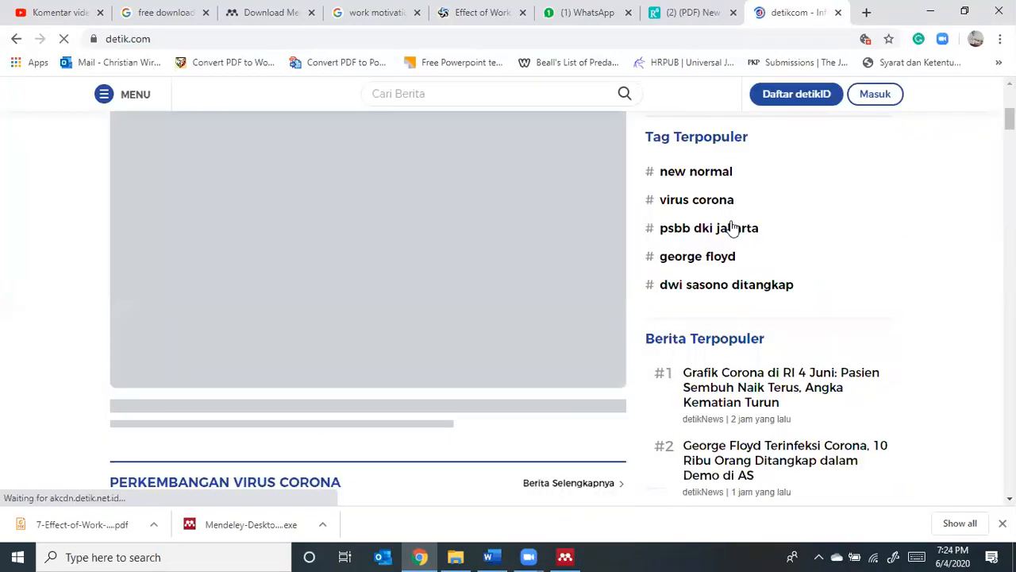
{"action": "scroll", "coordinate": [734, 230], "scroll_direction": "down", "scroll_amount": 3}
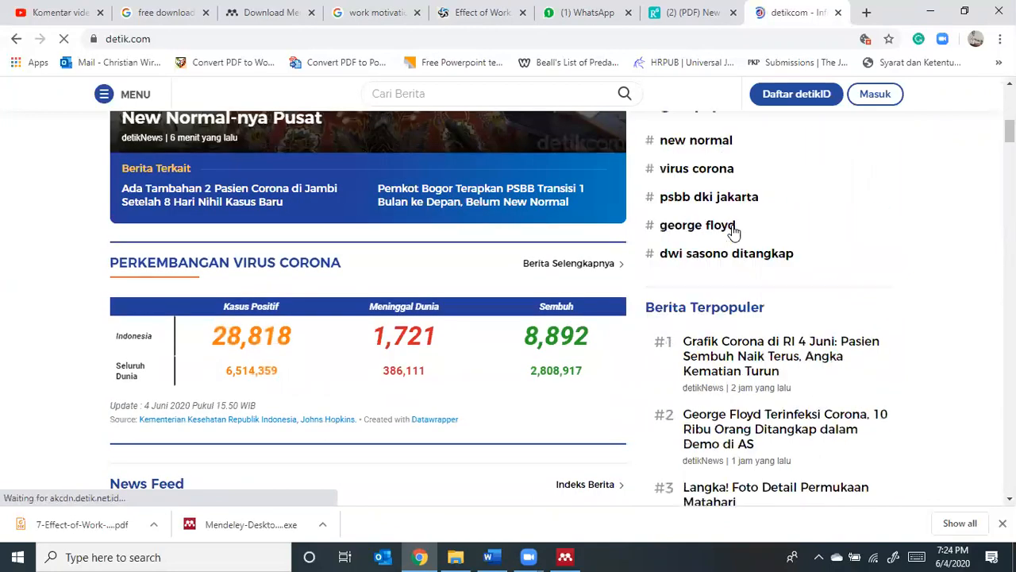
{"action": "scroll", "coordinate": [731, 230], "scroll_direction": "down", "scroll_amount": 5}
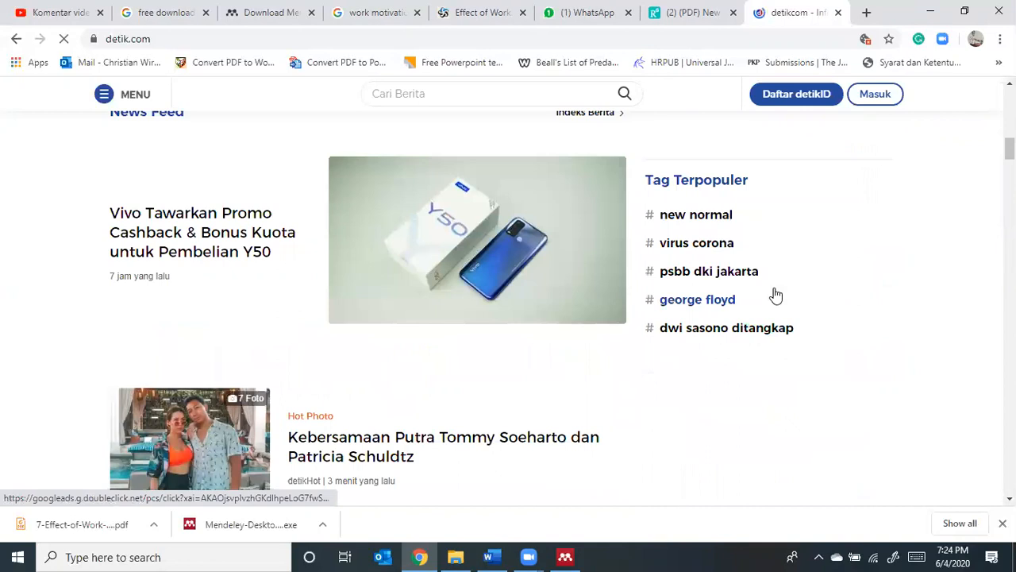
{"action": "scroll", "coordinate": [758, 254], "scroll_direction": "down", "scroll_amount": 3}
{"action": "scroll", "coordinate": [764, 251], "scroll_direction": "down", "scroll_amount": 1}
{"action": "scroll", "coordinate": [766, 252], "scroll_direction": "down", "scroll_amount": 3}
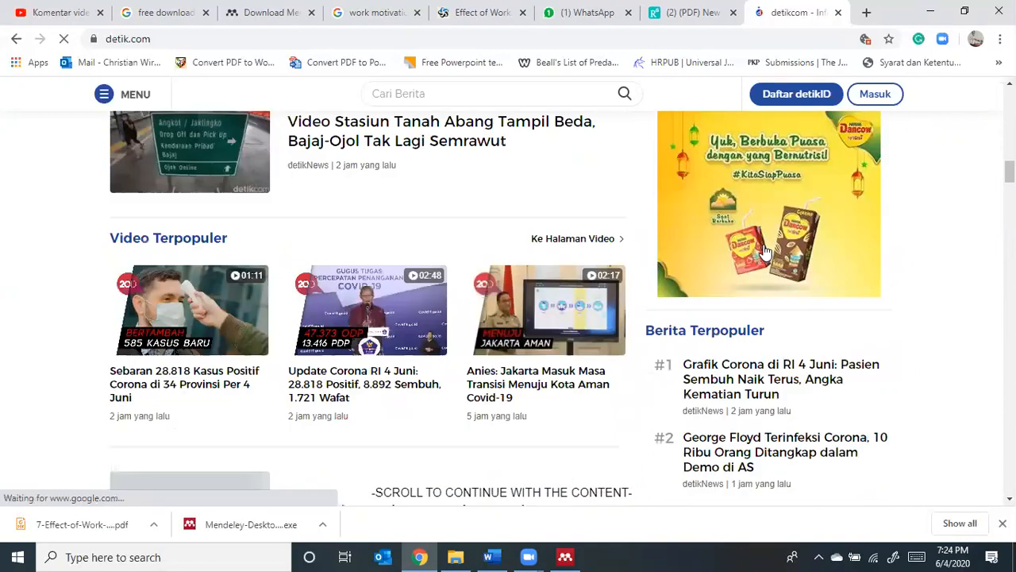
{"action": "scroll", "coordinate": [764, 250], "scroll_direction": "down", "scroll_amount": 2}
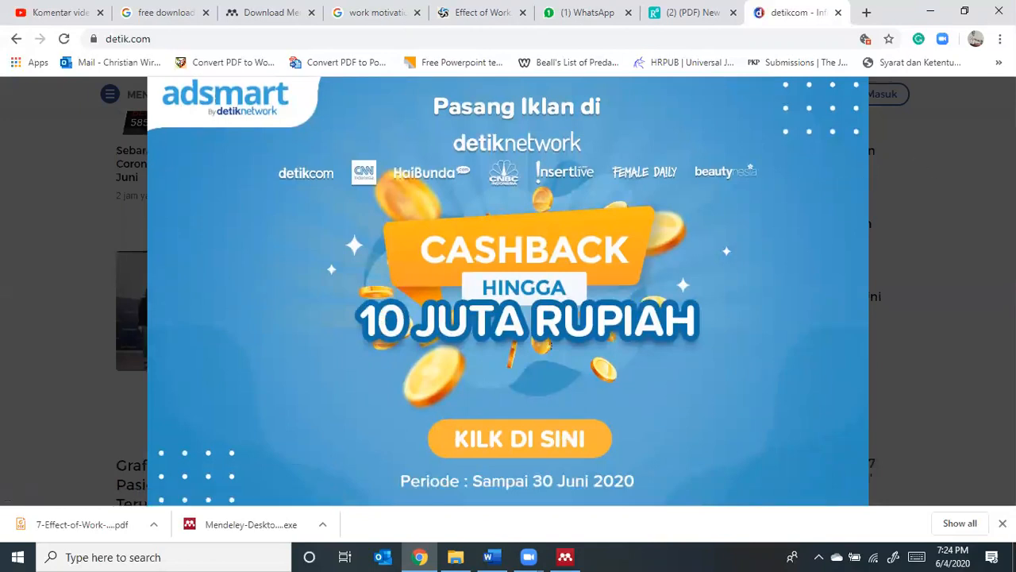
{"action": "left_click", "coordinate": [526, 39]}
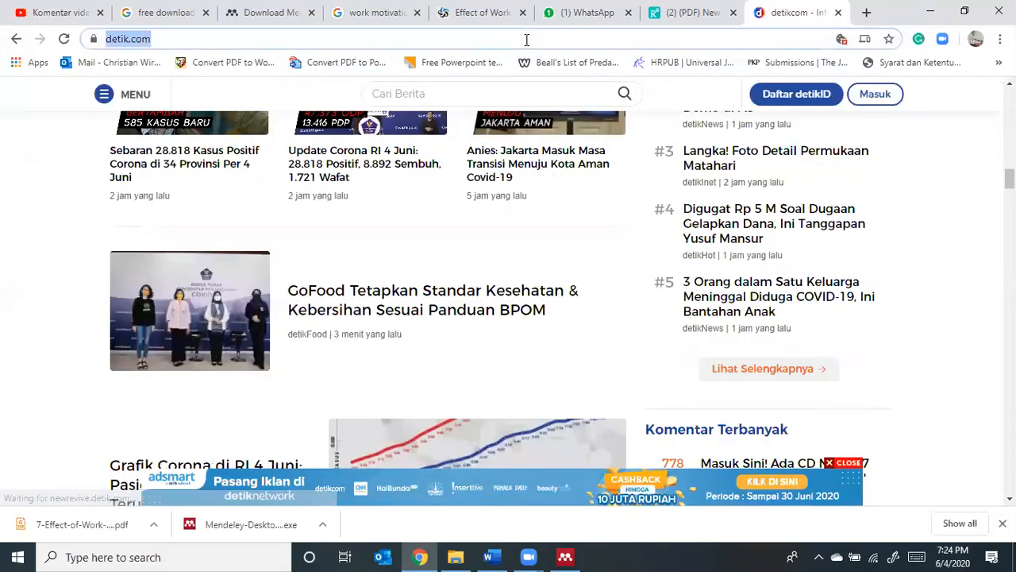
{"action": "scroll", "coordinate": [562, 218], "scroll_direction": "down", "scroll_amount": 15}
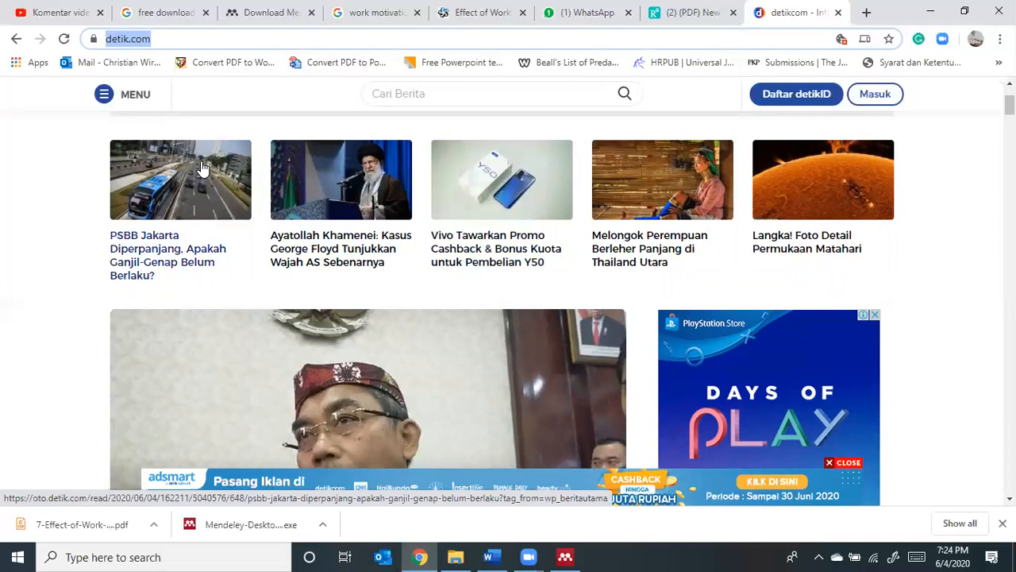
Open the article "PSBB Jakarta Diperpanjang, Apakah Ganjil-Genap Belum Berlaku?" in a new tab and view its title, author and date.
{"action": "right_click", "coordinate": [144, 238]}
{"action": "left_click", "coordinate": [204, 252]}
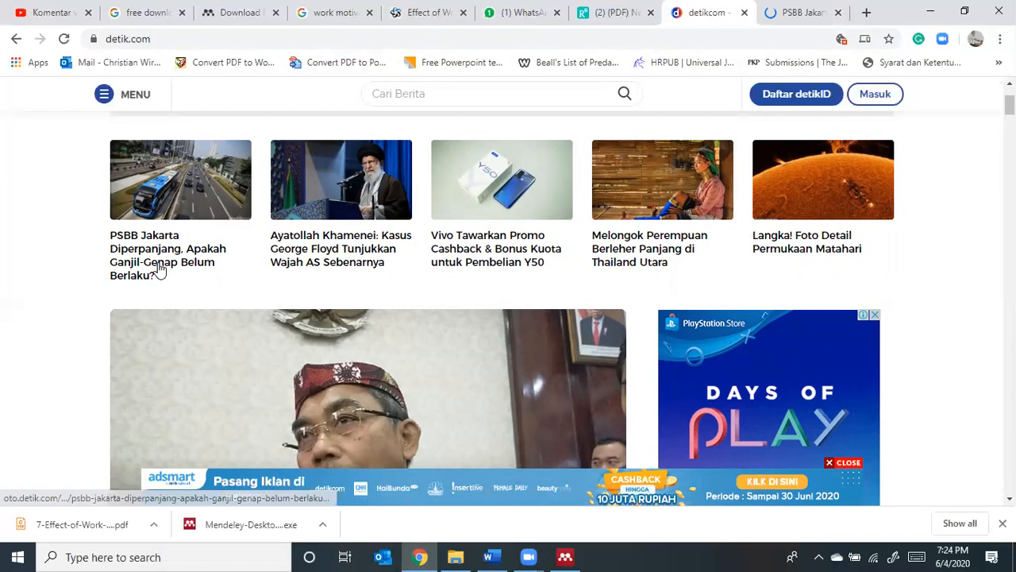
{"action": "left_click", "coordinate": [800, 12]}
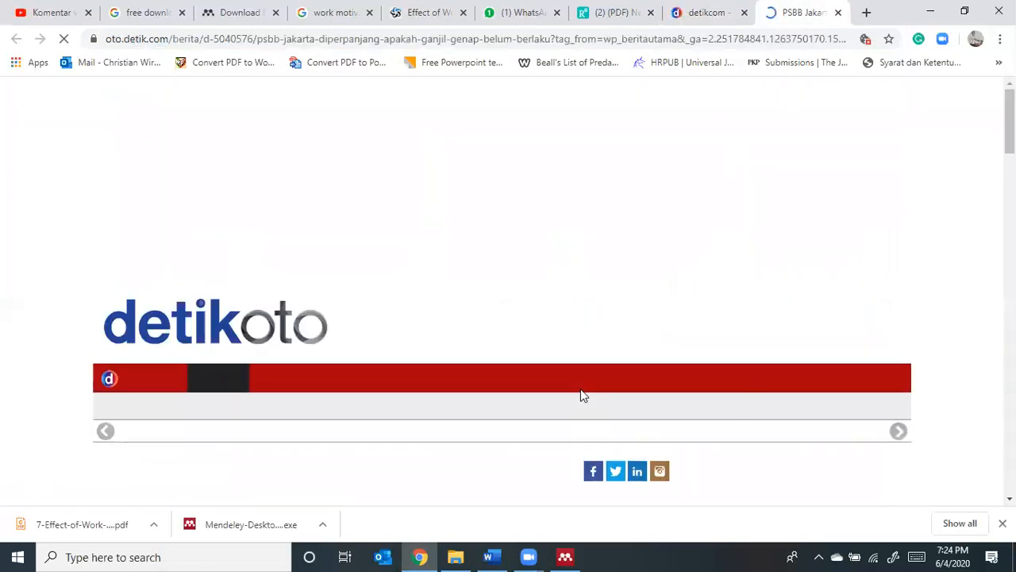
{"action": "scroll", "coordinate": [584, 348], "scroll_direction": "down", "scroll_amount": 3}
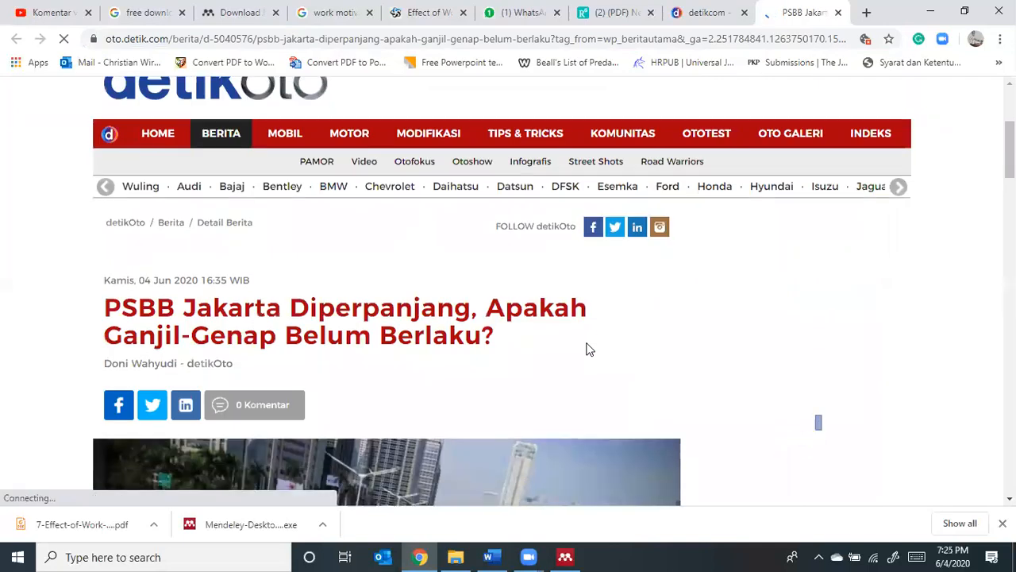
{"action": "scroll", "coordinate": [586, 349], "scroll_direction": "down", "scroll_amount": 1}
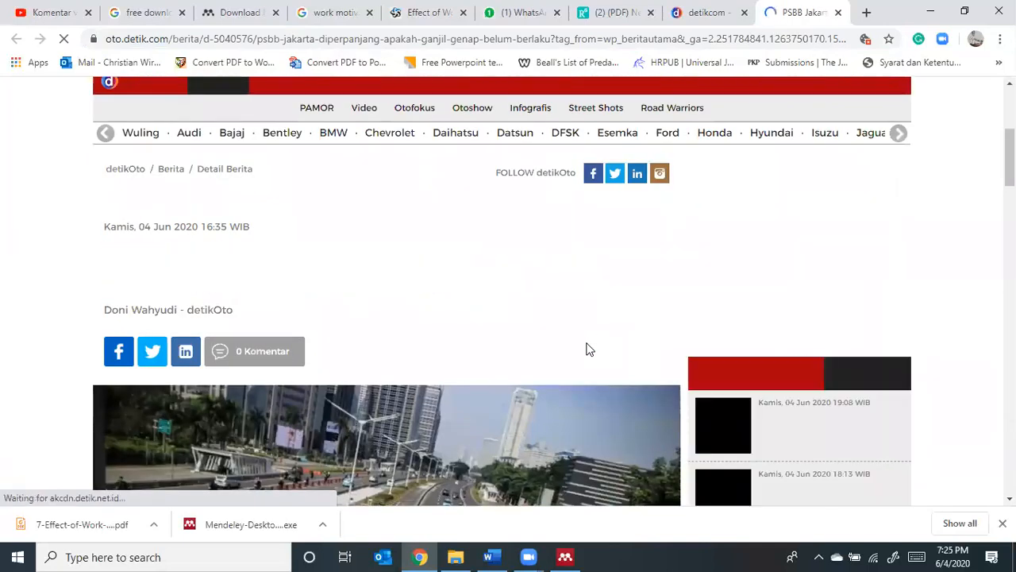
{"action": "scroll", "coordinate": [586, 349], "scroll_direction": "down", "scroll_amount": 2}
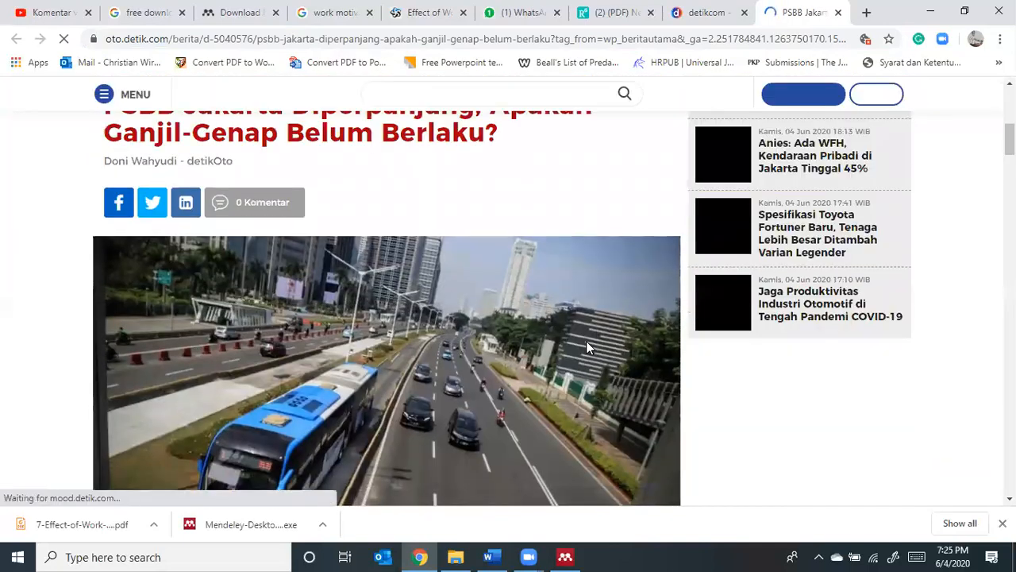
Copy the article title "PSBB Jakarta Diperpanjang, Apakah Ganjil-Genap Belum Berlaku?" from Chrome into the title of the new Mendeley entry.
{"action": "scroll", "coordinate": [589, 336], "scroll_direction": "up", "scroll_amount": 4}
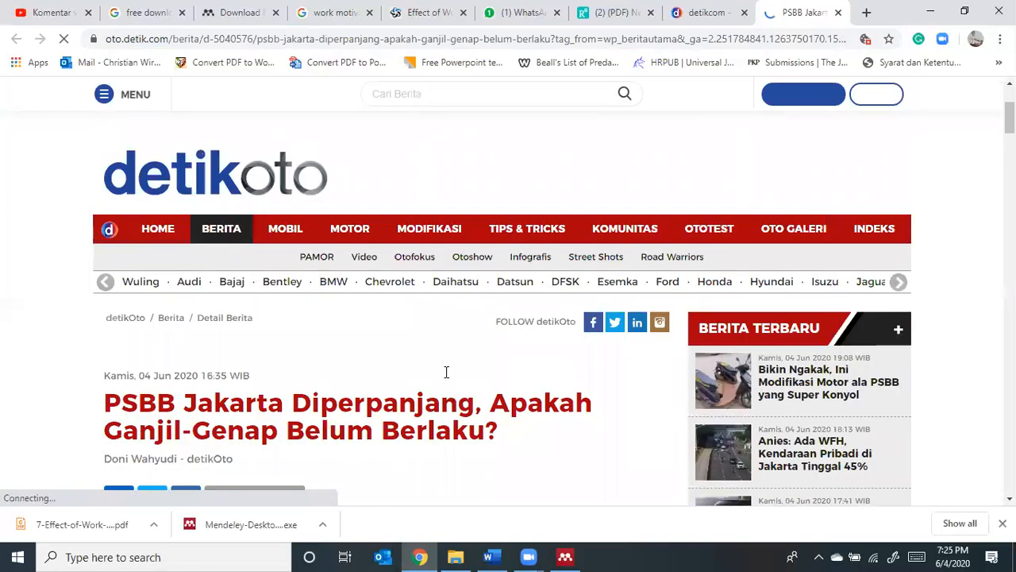
{"action": "scroll", "coordinate": [446, 370], "scroll_direction": "down", "scroll_amount": 2}
{"action": "left_click_drag", "start_coordinate": [106, 259], "coordinate": [147, 274]}
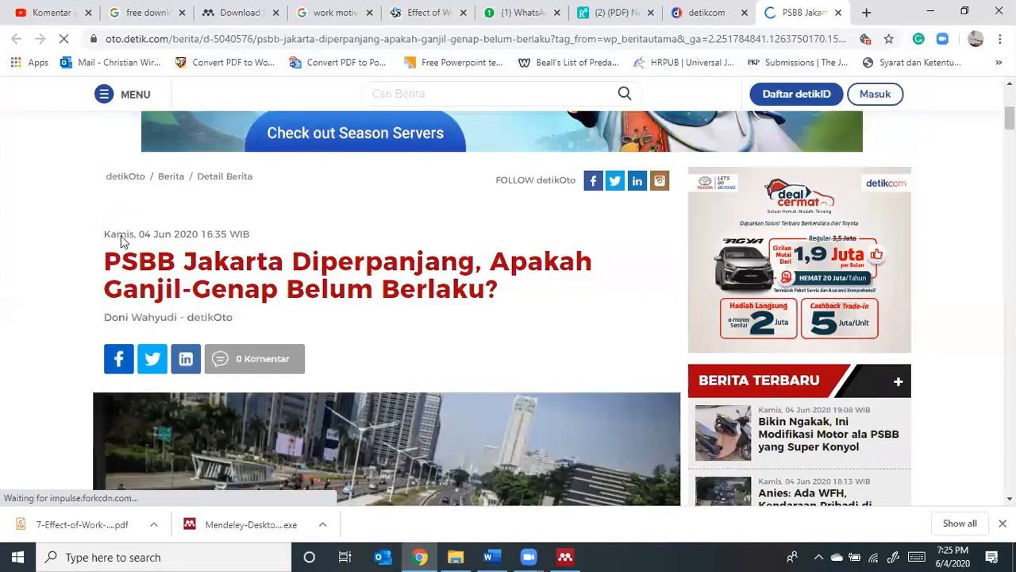
{"action": "left_click_drag", "start_coordinate": [107, 261], "coordinate": [428, 274]}
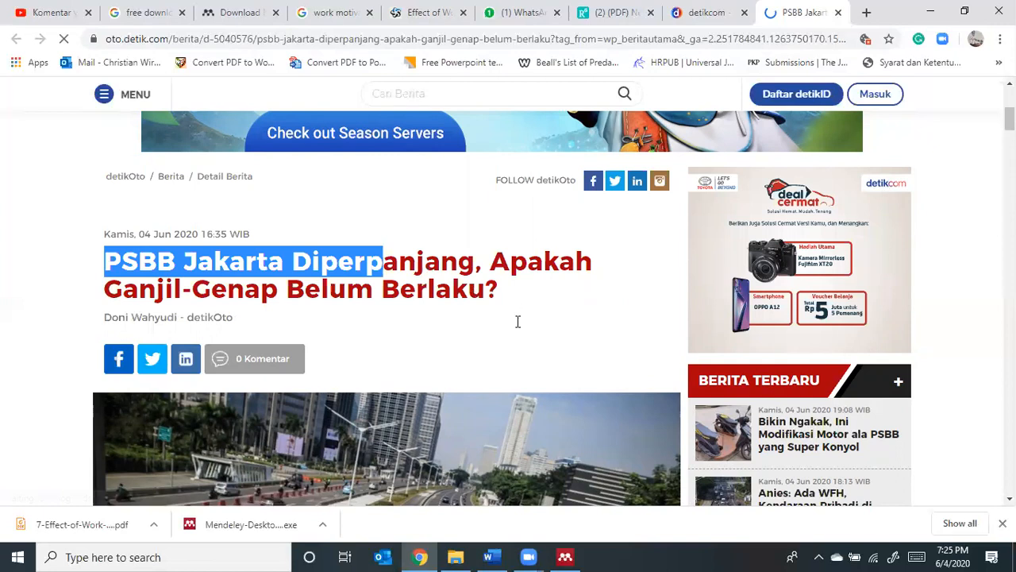
{"action": "left_click", "coordinate": [565, 557]}
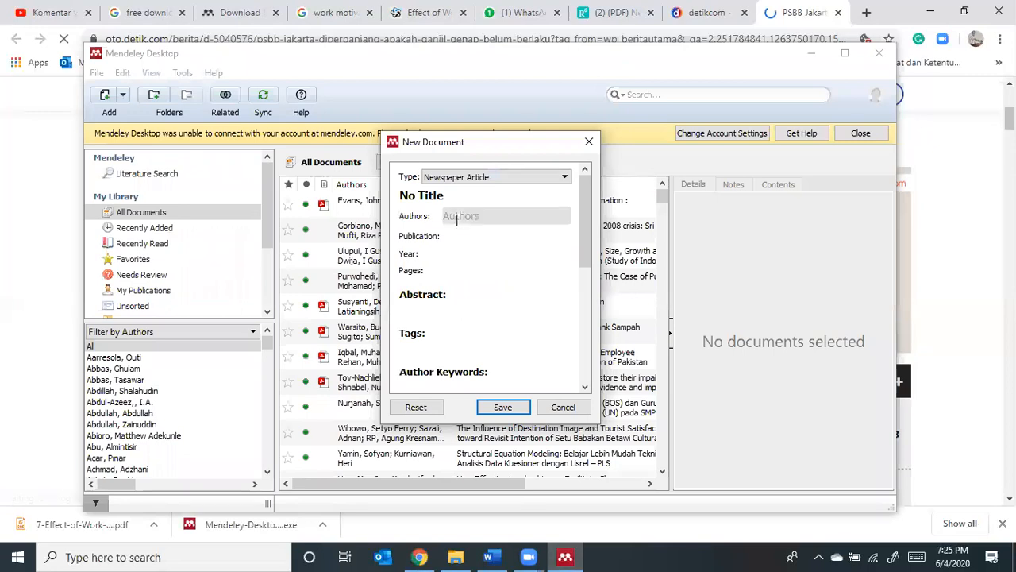
{"action": "left_click", "coordinate": [419, 556]}
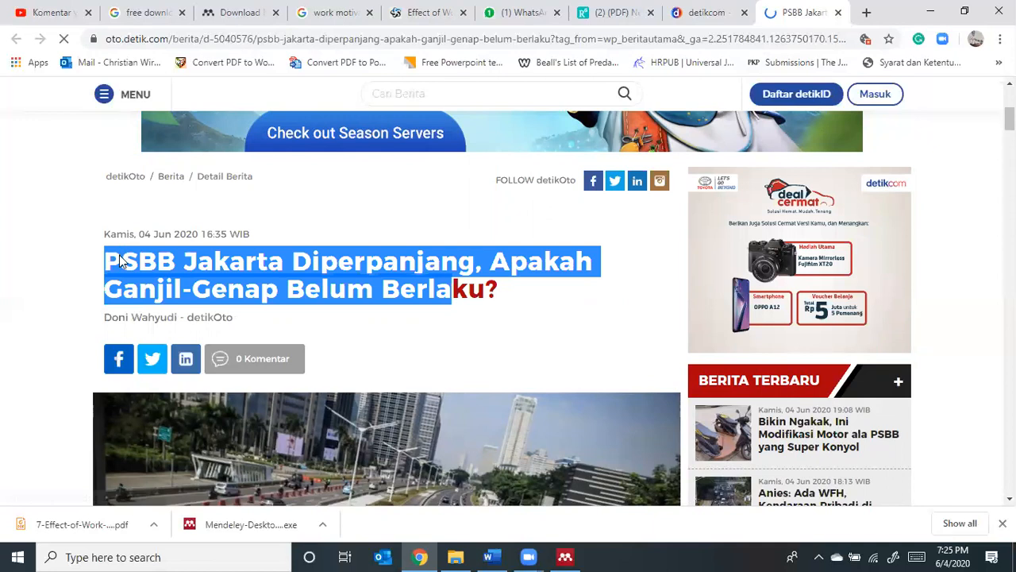
{"action": "left_click_drag", "start_coordinate": [537, 335], "coordinate": [513, 289]}
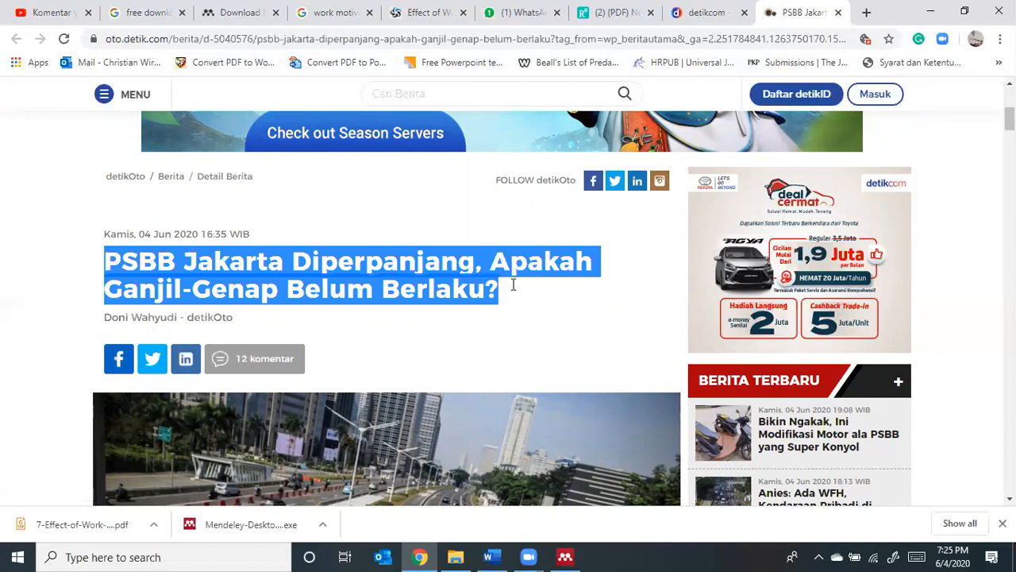
{"action": "left_click", "coordinate": [587, 555]}
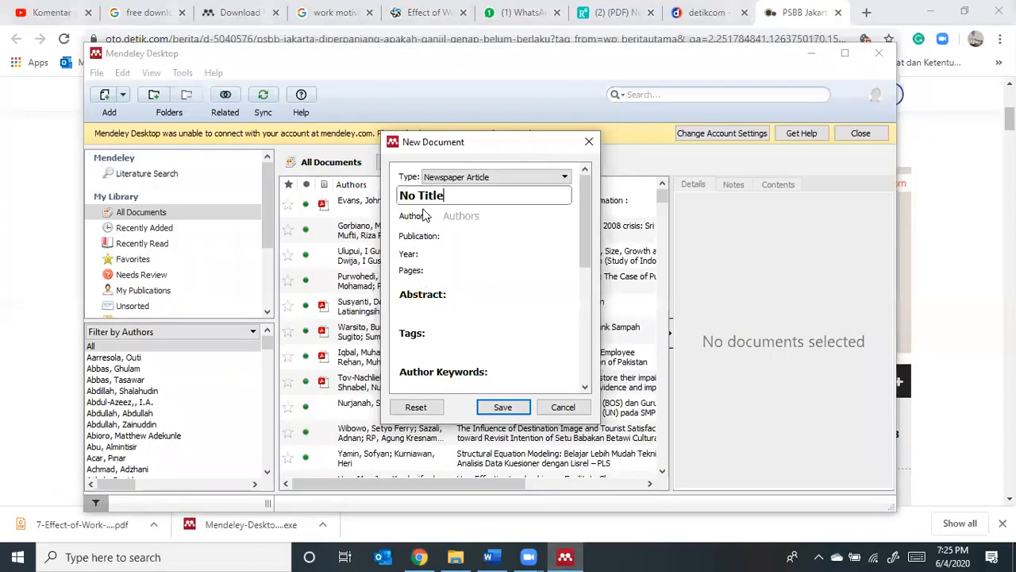
{"action": "type", "text": "PSBB Jakarta Diperpanjang, Apakah Ganjil Genap Belum Berlaku?"}
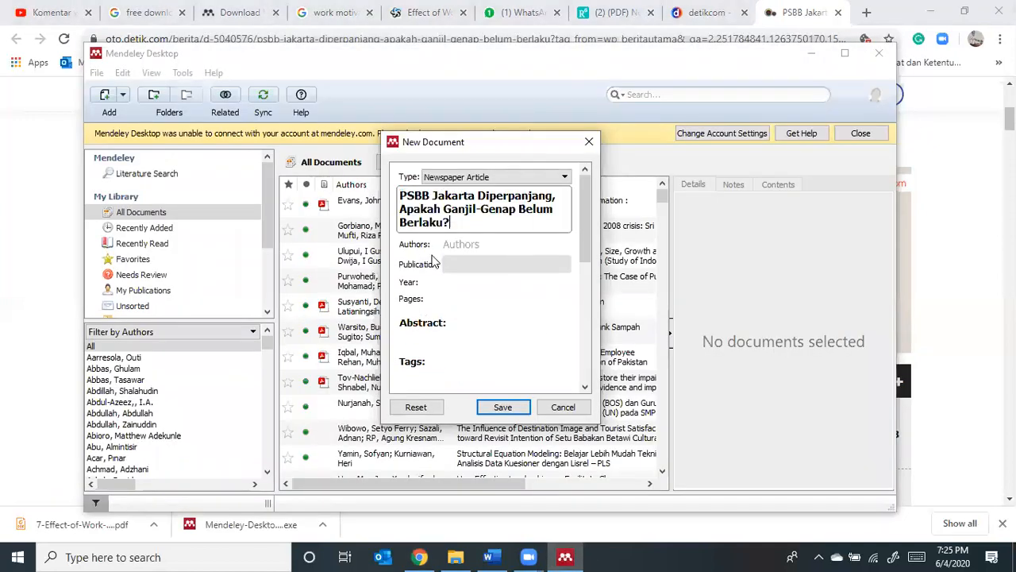
Copy the author's name from the article page in Chrome and paste it as the author of the Mendeley entry.
{"action": "left_click", "coordinate": [462, 246]}
{"action": "left_click", "coordinate": [419, 556]}
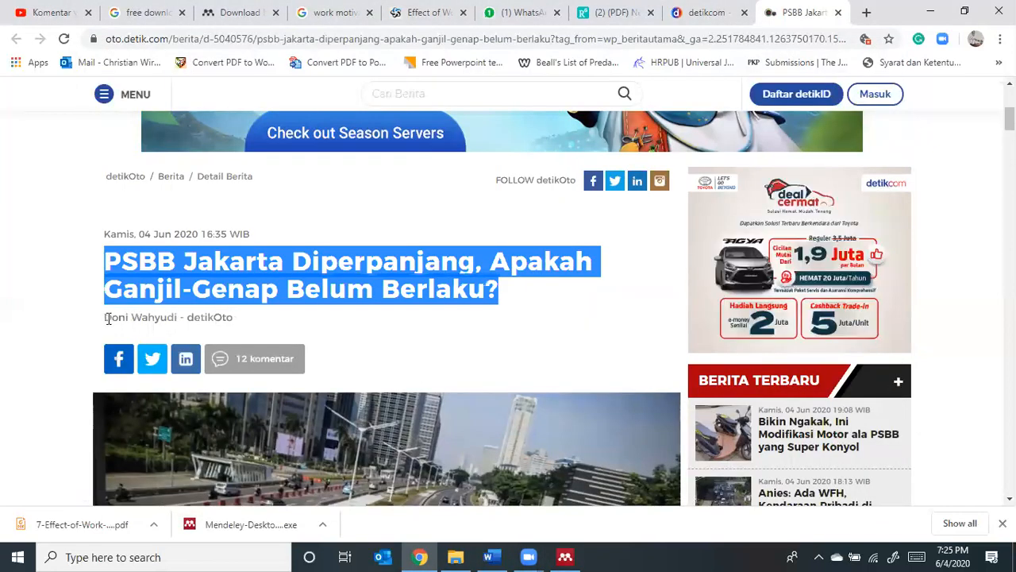
{"action": "left_click_drag", "start_coordinate": [106, 317], "coordinate": [178, 319]}
{"action": "key", "text": "ctrl+c"}
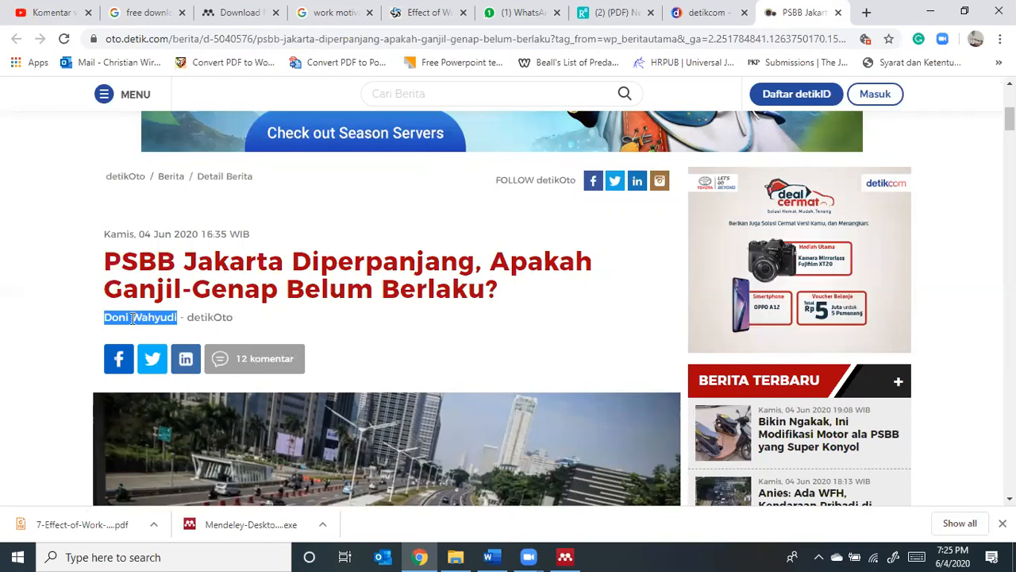
{"action": "scroll", "coordinate": [358, 417], "scroll_direction": "down", "scroll_amount": 15}
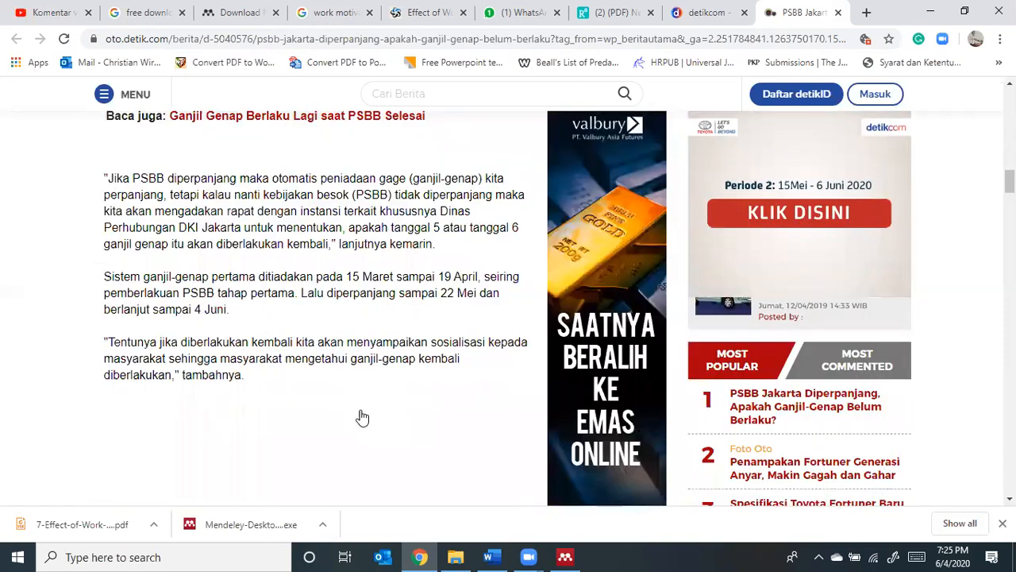
{"action": "scroll", "coordinate": [373, 405], "scroll_direction": "up", "scroll_amount": 15}
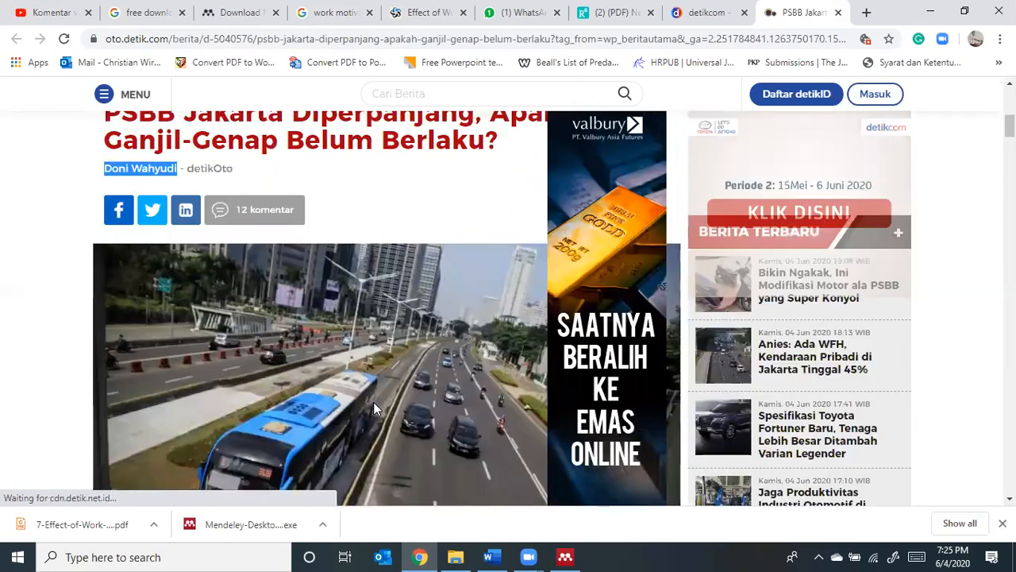
{"action": "scroll", "coordinate": [352, 419], "scroll_direction": "down", "scroll_amount": 2}
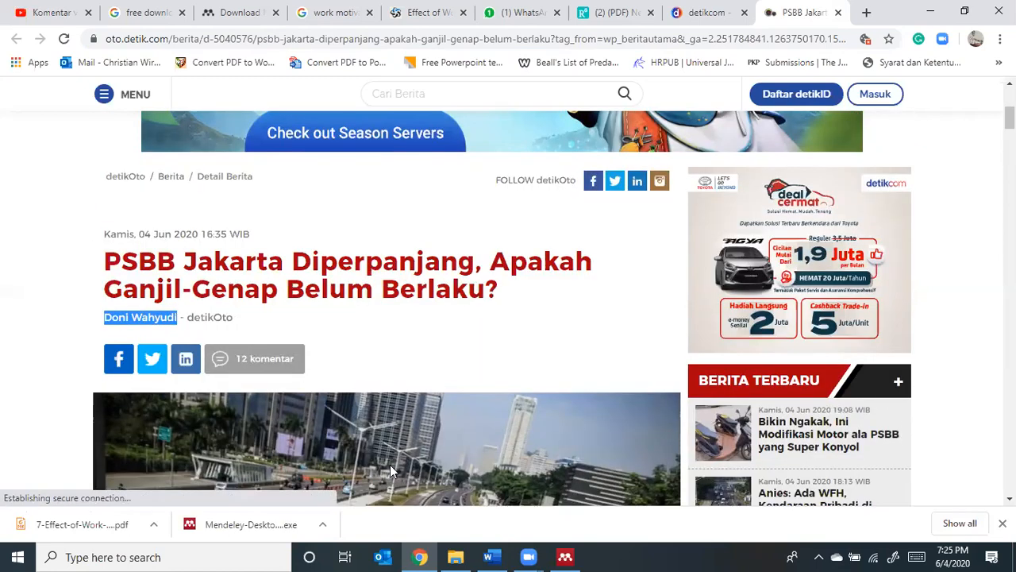
{"action": "left_click", "coordinate": [566, 556]}
{"action": "left_click", "coordinate": [449, 243]}
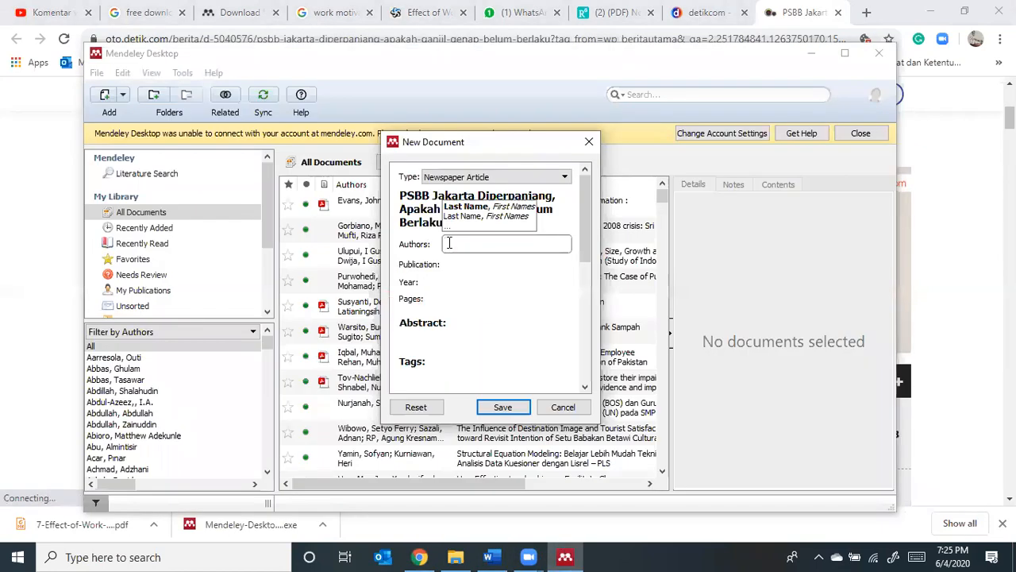
{"action": "key", "text": "ctrl+v"}
Set the newspaper entry's publication to Detik and its year to 2020.
{"action": "left_click", "coordinate": [460, 262]}
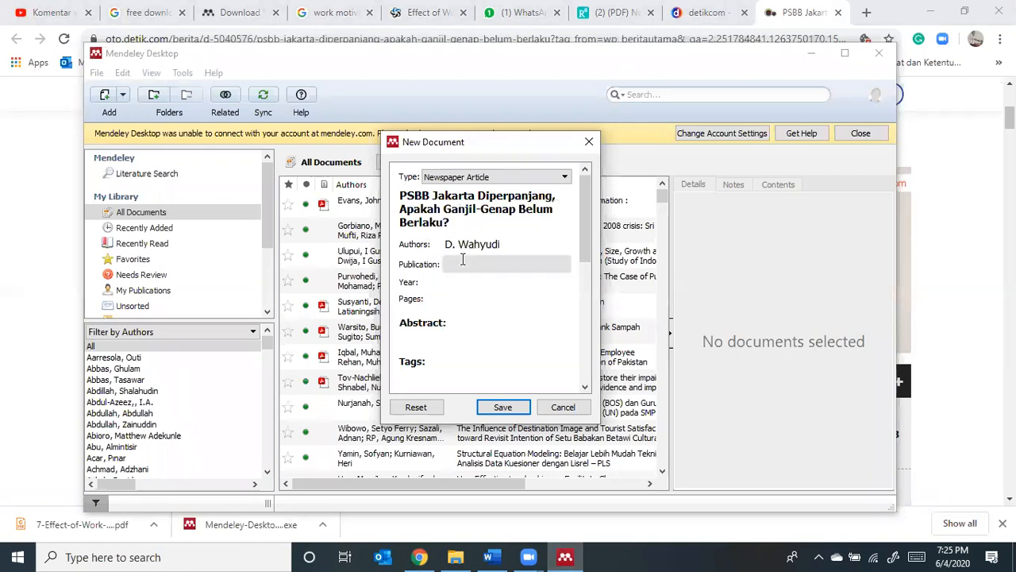
{"action": "type", "text": "Detik"}
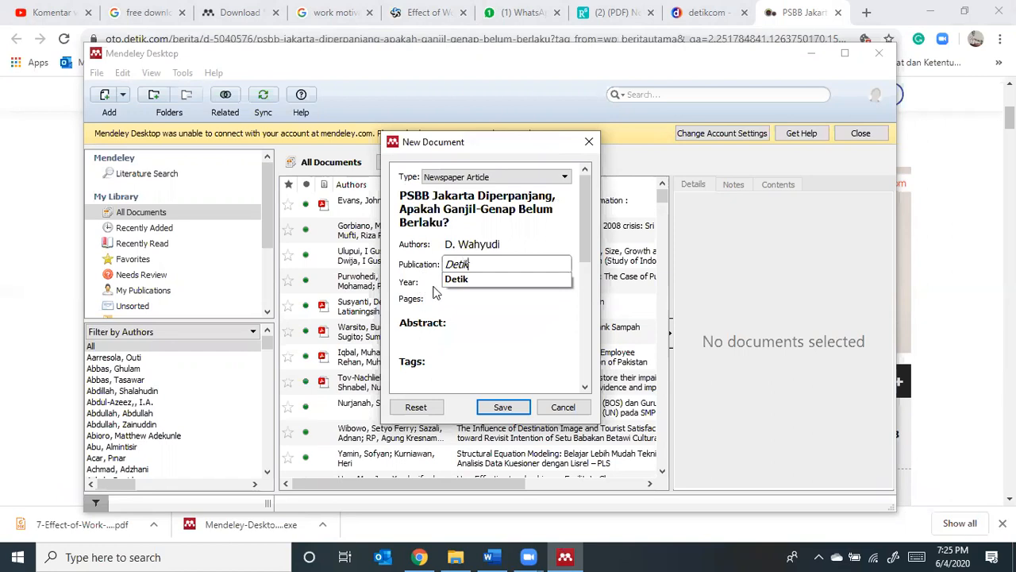
{"action": "left_click", "coordinate": [437, 285]}
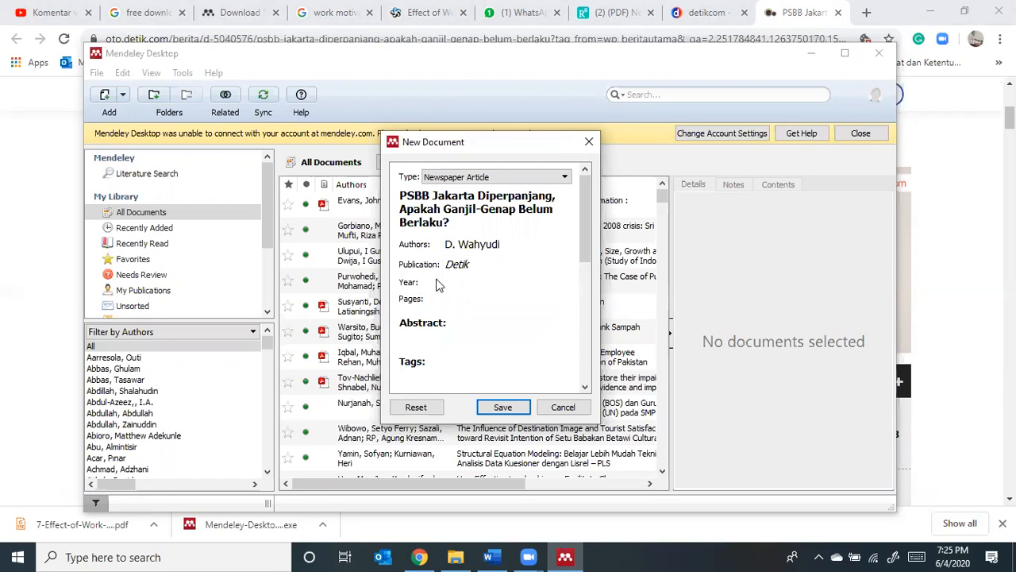
{"action": "left_click", "coordinate": [452, 283]}
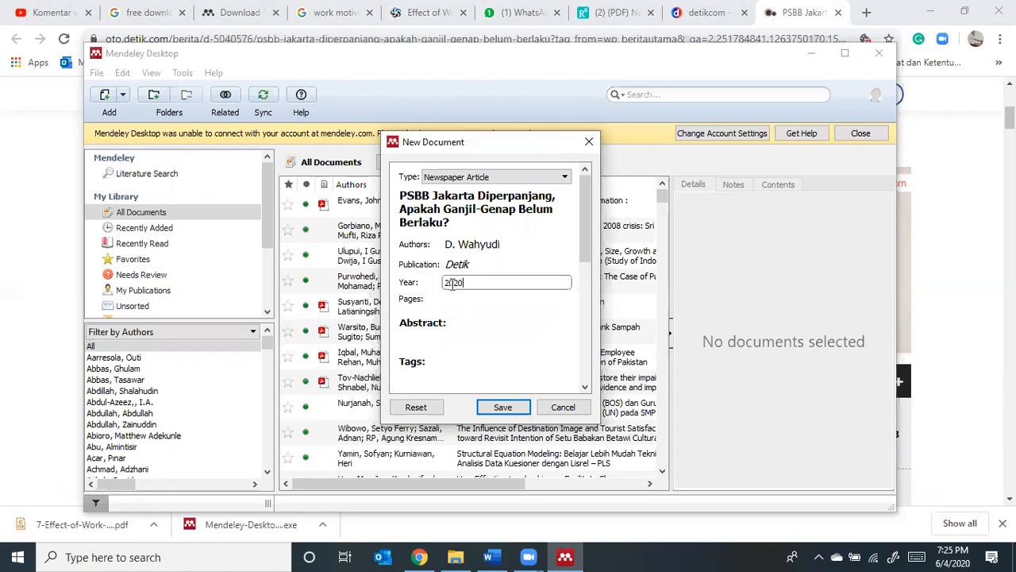
{"action": "type", "text": "2020"}
Check the article in Chrome for its place of publication and set the Mendeley entry's city to Jakarta.
{"action": "scroll", "coordinate": [446, 322], "scroll_direction": "down", "scroll_amount": 3}
{"action": "left_click", "coordinate": [446, 319]}
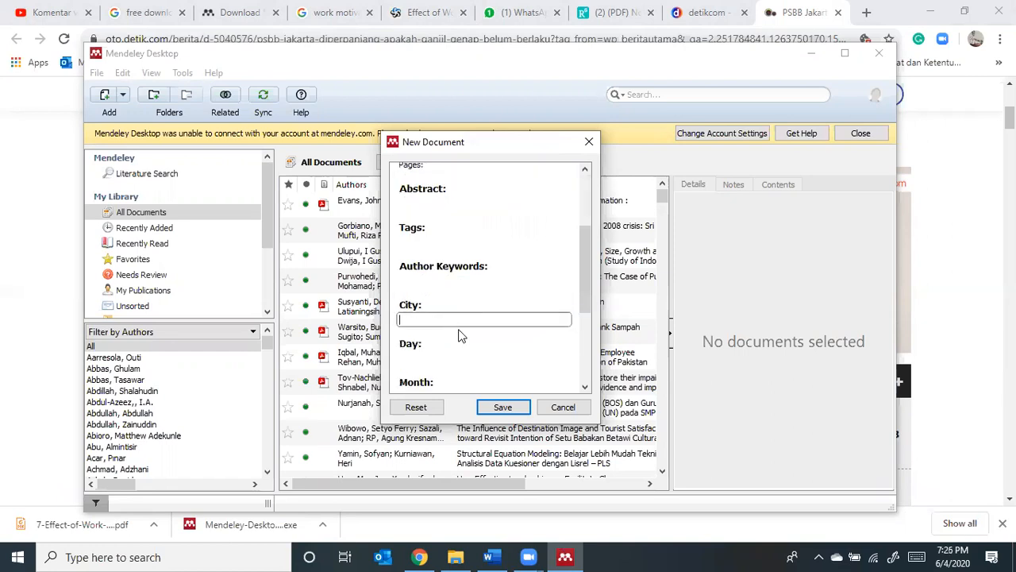
{"action": "left_click", "coordinate": [429, 555]}
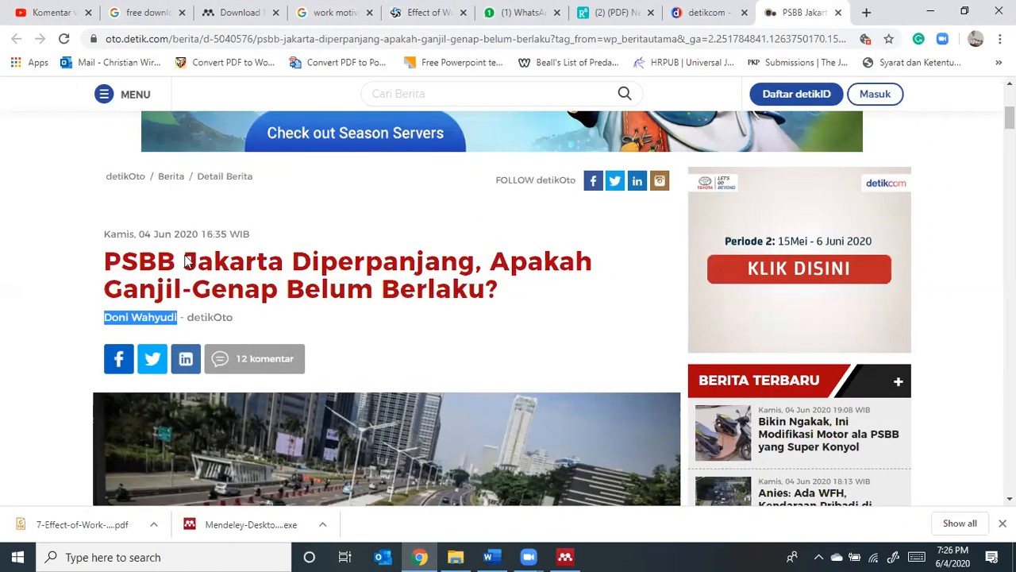
{"action": "scroll", "coordinate": [188, 260], "scroll_direction": "down", "scroll_amount": 5}
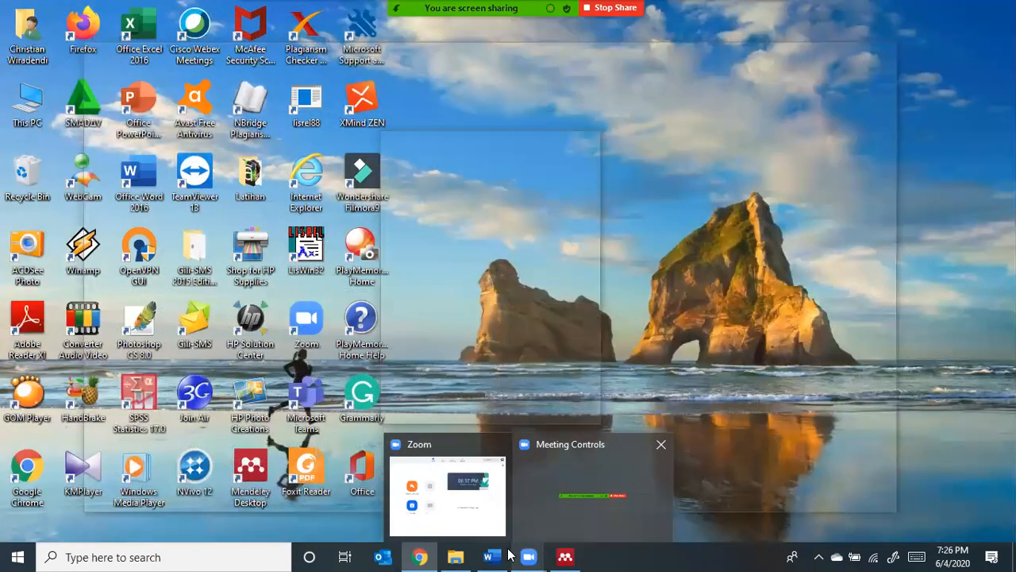
{"action": "mouse_move", "coordinate": [500, 554]}
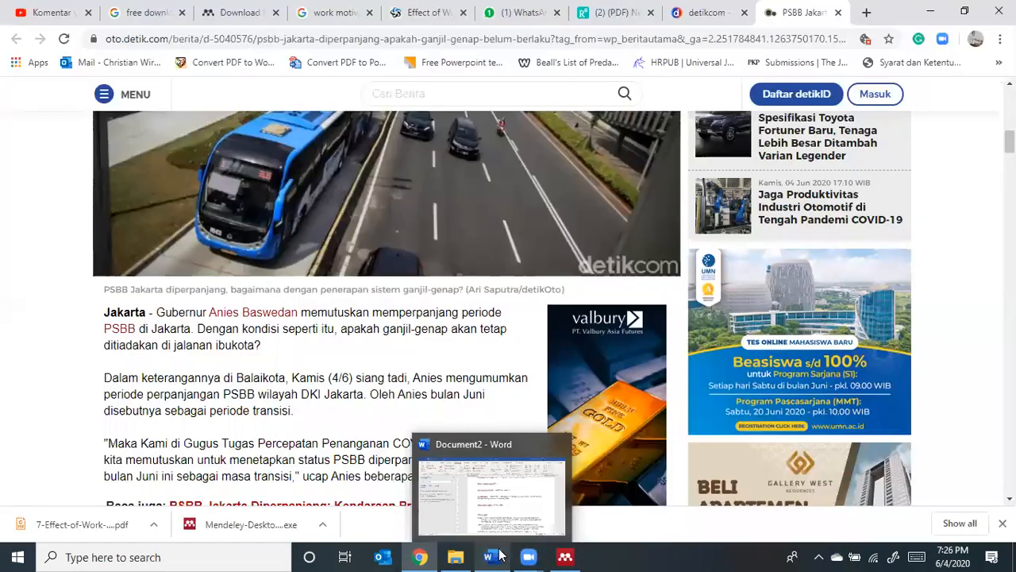
{"action": "left_click", "coordinate": [565, 556]}
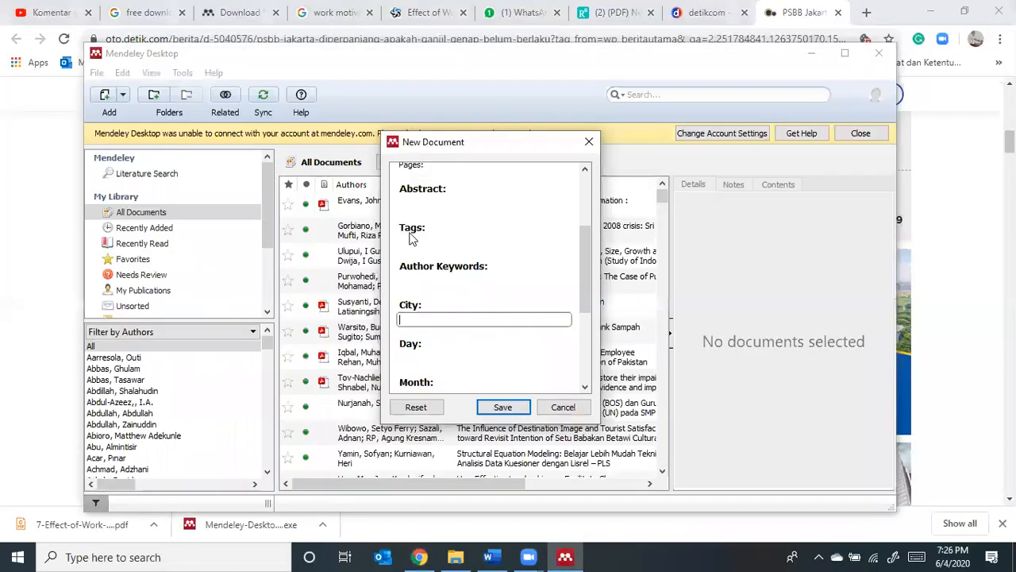
{"action": "key", "text": "Tab"}
{"action": "type", "text": "Jakarta"}
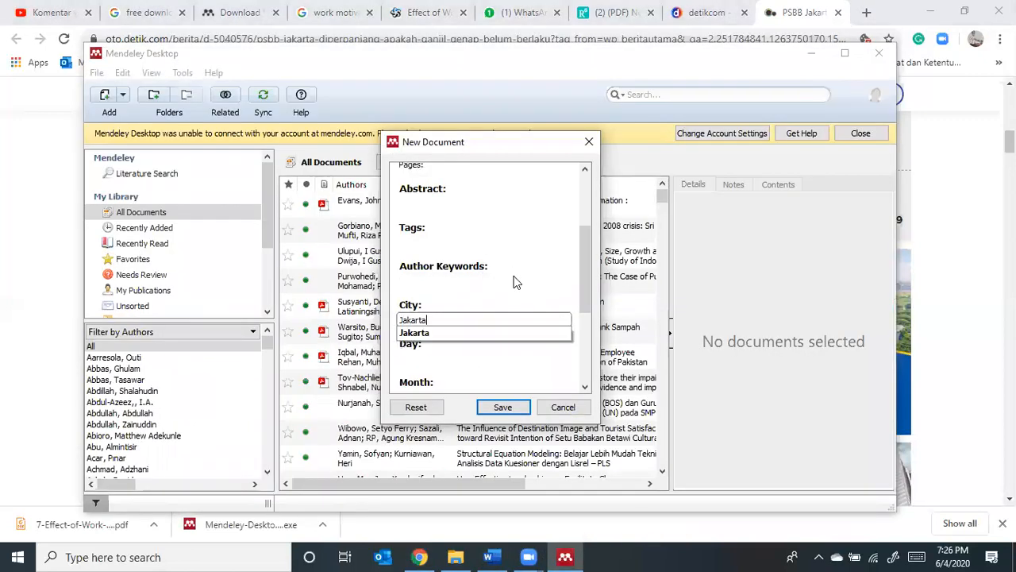
Check the publication date in Chrome and set the Mendeley entry's day to 4 and month to 6.
{"action": "left_click", "coordinate": [422, 357]}
{"action": "left_click", "coordinate": [421, 556]}
{"action": "scroll", "coordinate": [429, 415], "scroll_direction": "up", "scroll_amount": 10}
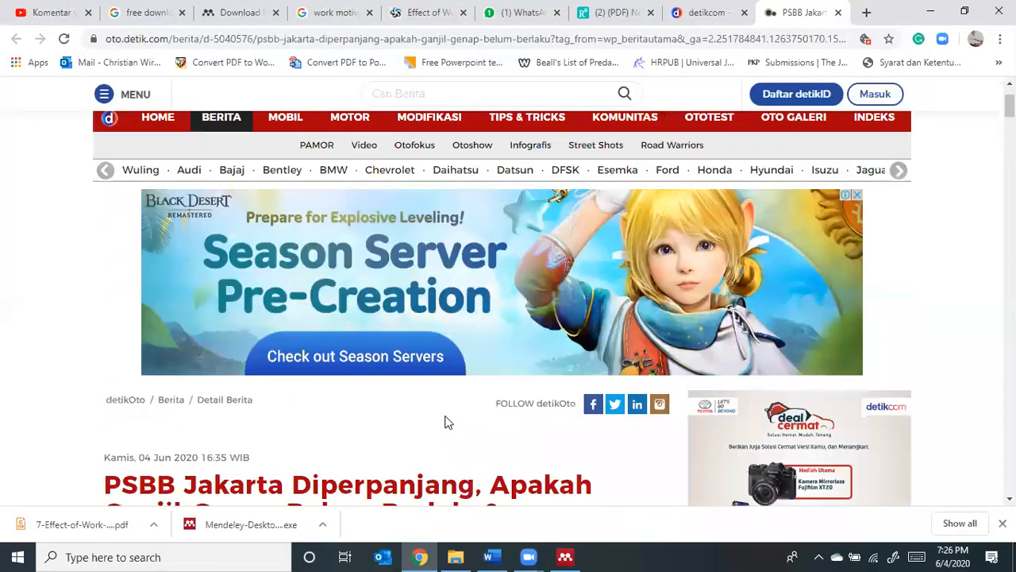
{"action": "left_click", "coordinate": [565, 557]}
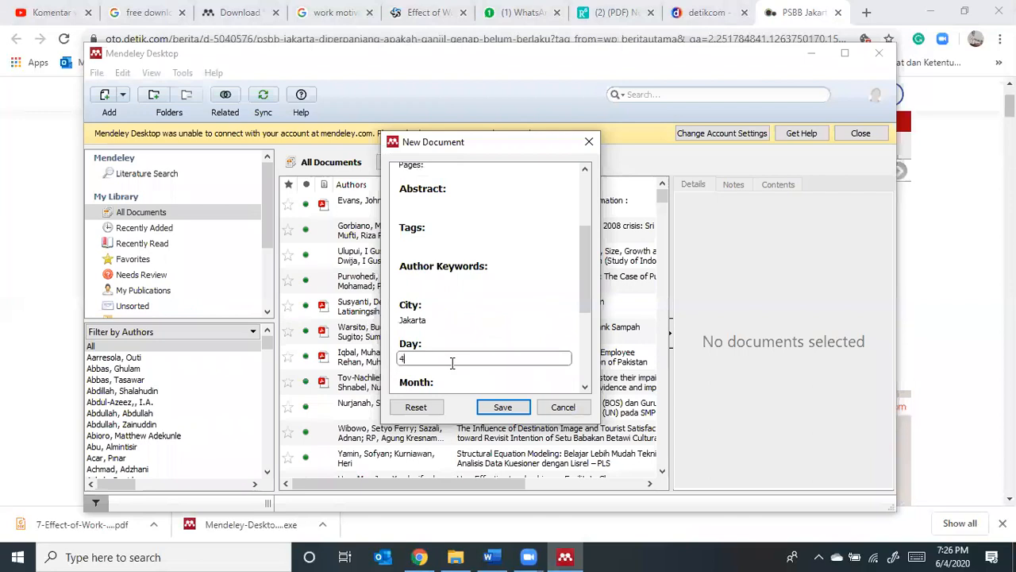
{"action": "scroll", "coordinate": [452, 362], "scroll_direction": "down", "scroll_amount": 1}
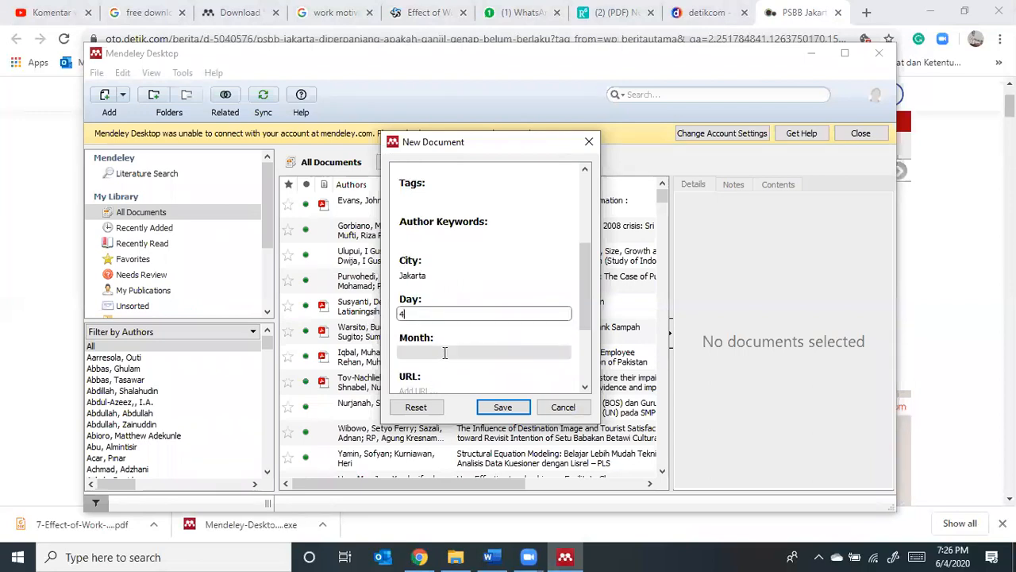
{"action": "left_click", "coordinate": [444, 353]}
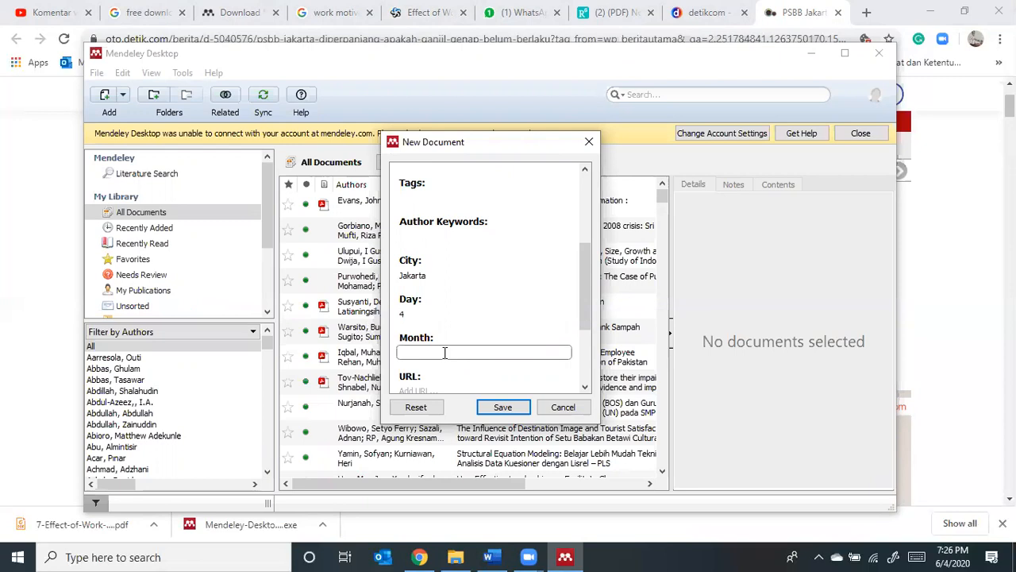
{"action": "type", "text": "6"}
Copy the article's web address from Chrome into the Mendeley entry's URL, review the details and save the entry.
{"action": "scroll", "coordinate": [445, 352], "scroll_direction": "down", "scroll_amount": 3}
{"action": "left_click", "coordinate": [429, 258]}
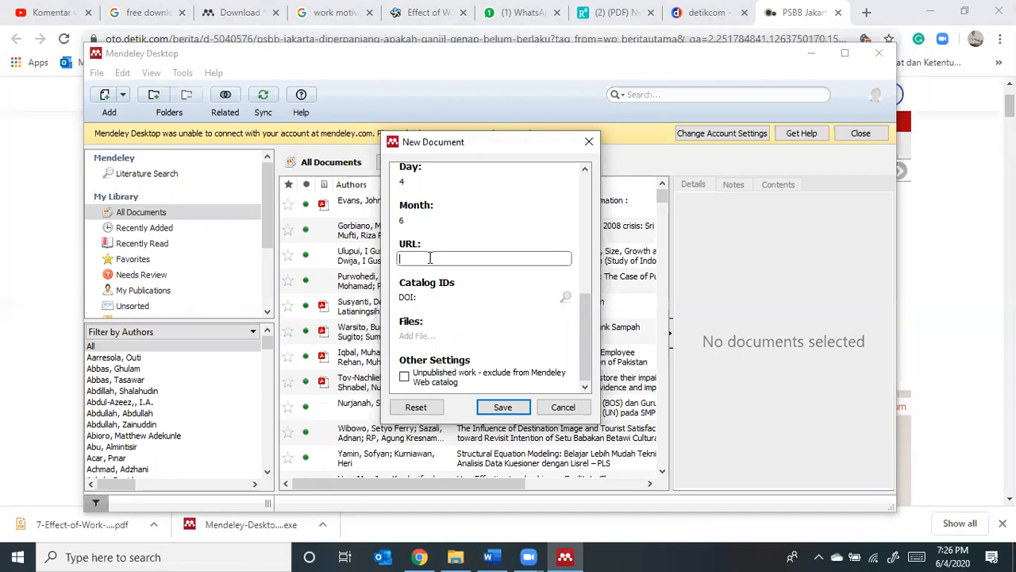
{"action": "left_click", "coordinate": [421, 556]}
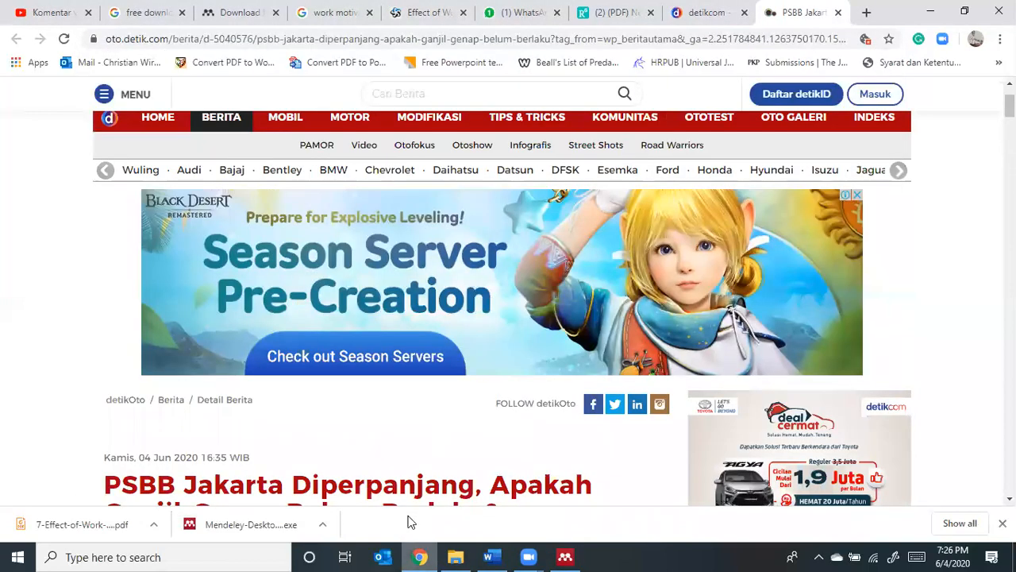
{"action": "left_click", "coordinate": [358, 38]}
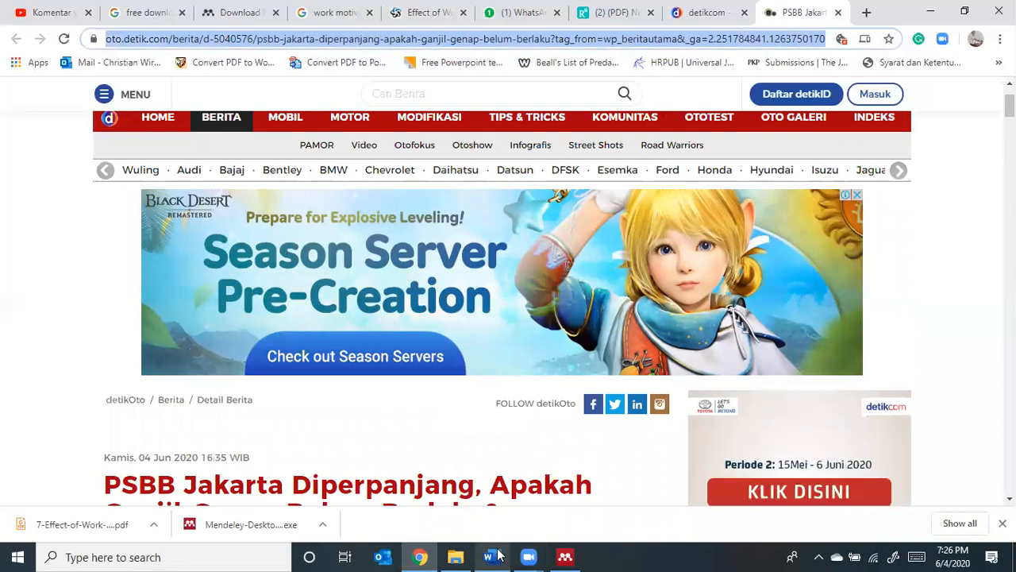
{"action": "left_click", "coordinate": [578, 555]}
{"action": "key", "text": "ctrl+v"}
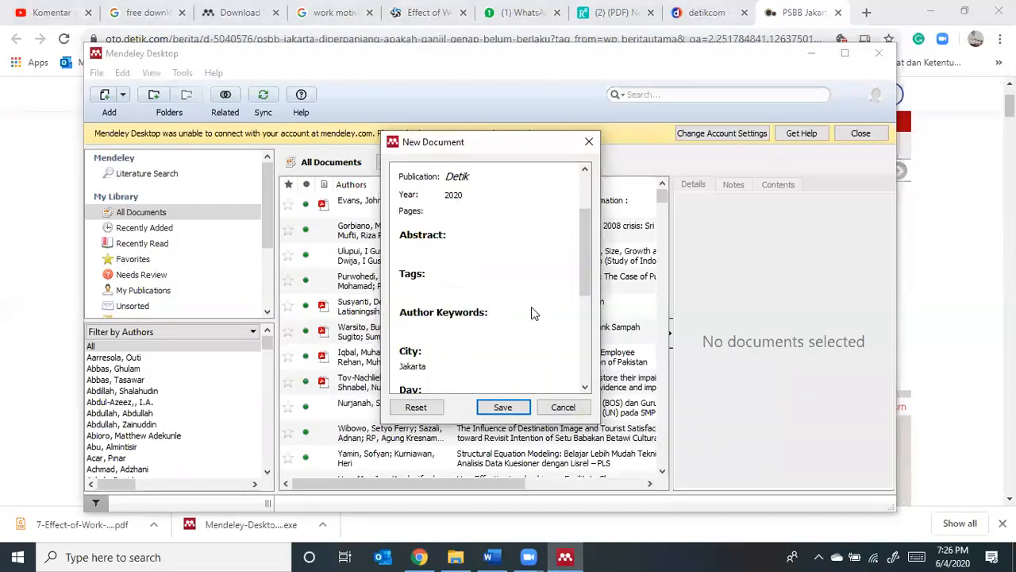
{"action": "scroll", "coordinate": [528, 362], "scroll_direction": "down", "scroll_amount": 10}
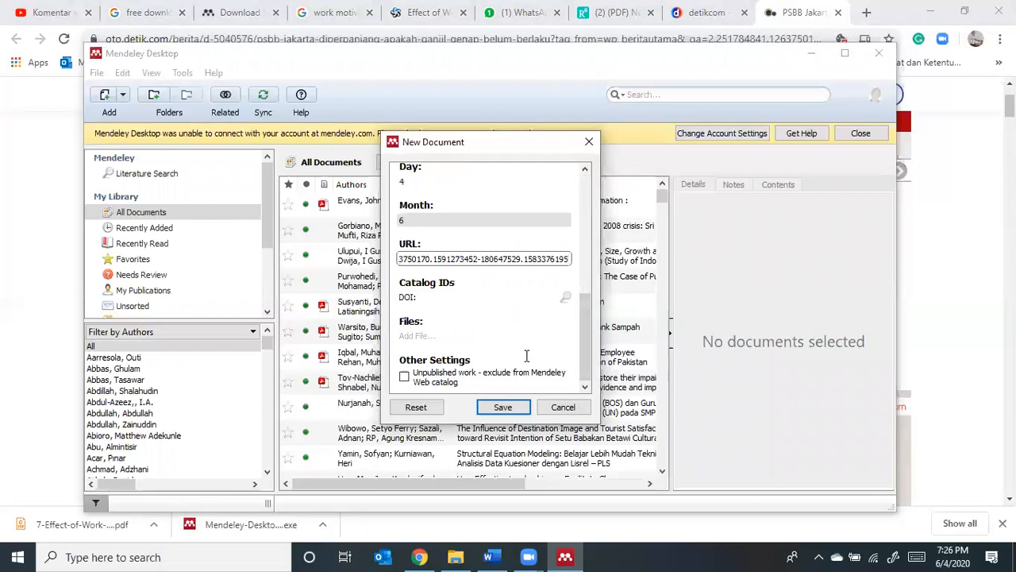
{"action": "scroll", "coordinate": [526, 356], "scroll_direction": "up", "scroll_amount": 10}
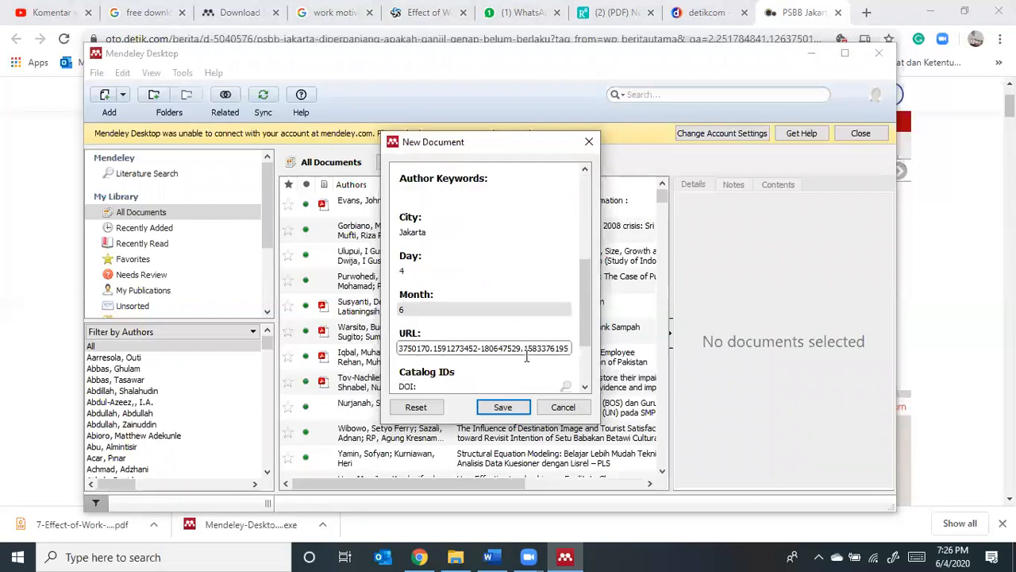
{"action": "left_click", "coordinate": [503, 407]}
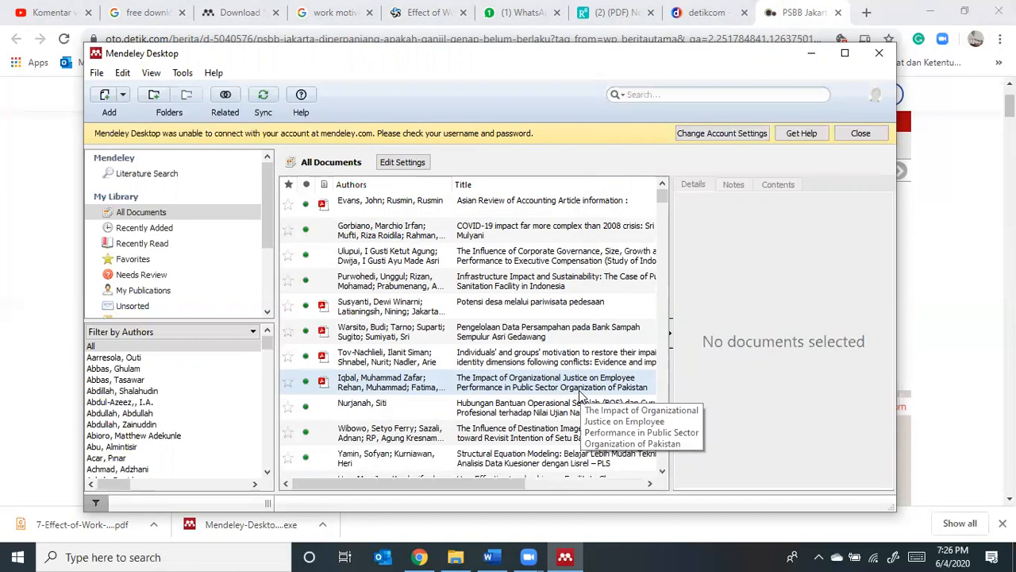
Recheck the article in Chrome, switch to Word and add a new paragraph reading "PSBB...." below the Kepemimpinan line.
{"action": "left_click", "coordinate": [418, 557]}
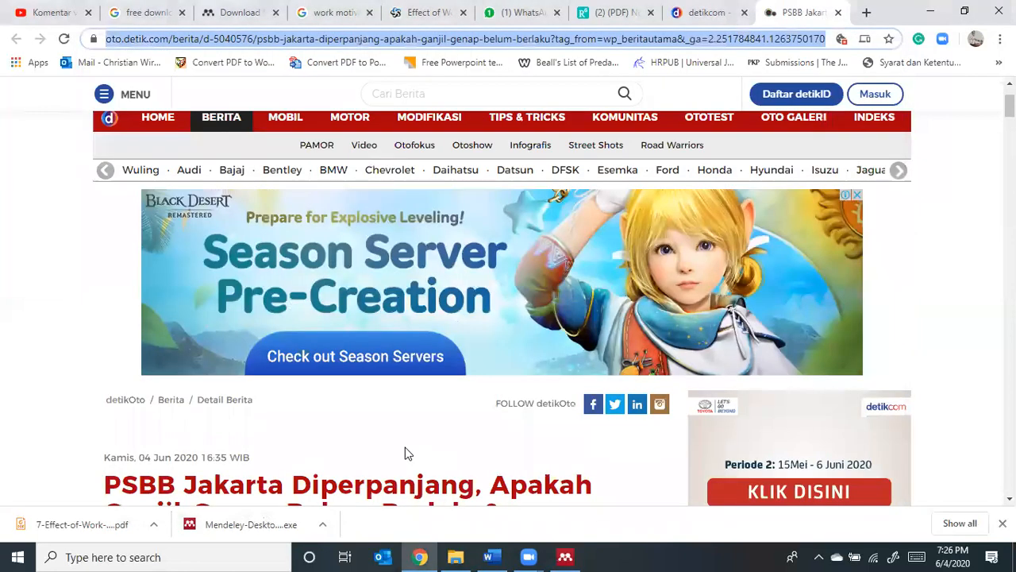
{"action": "scroll", "coordinate": [405, 454], "scroll_direction": "down", "scroll_amount": 4}
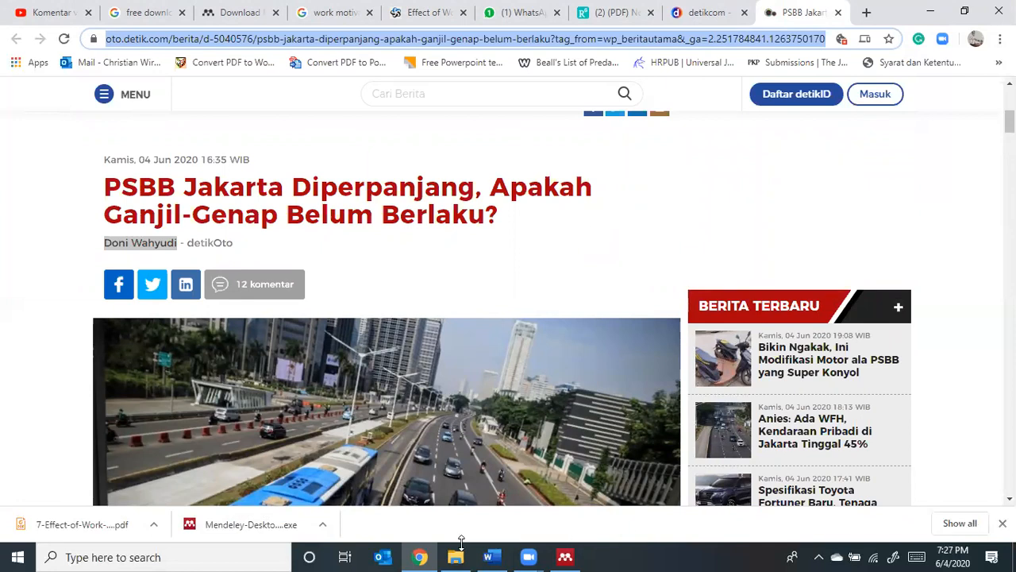
{"action": "left_click", "coordinate": [489, 556]}
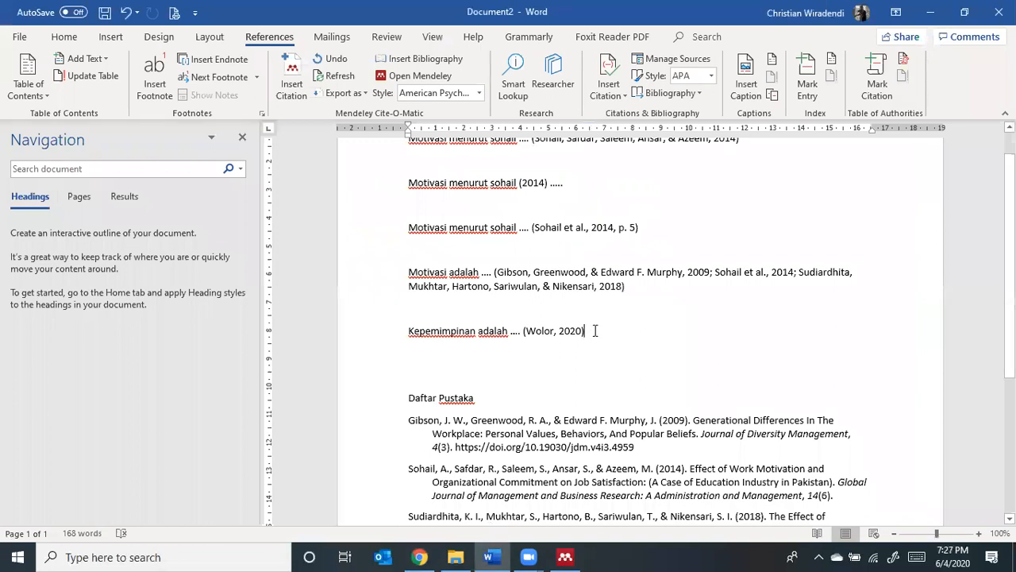
{"action": "key", "text": "Return"}
{"action": "key", "text": "Return"}
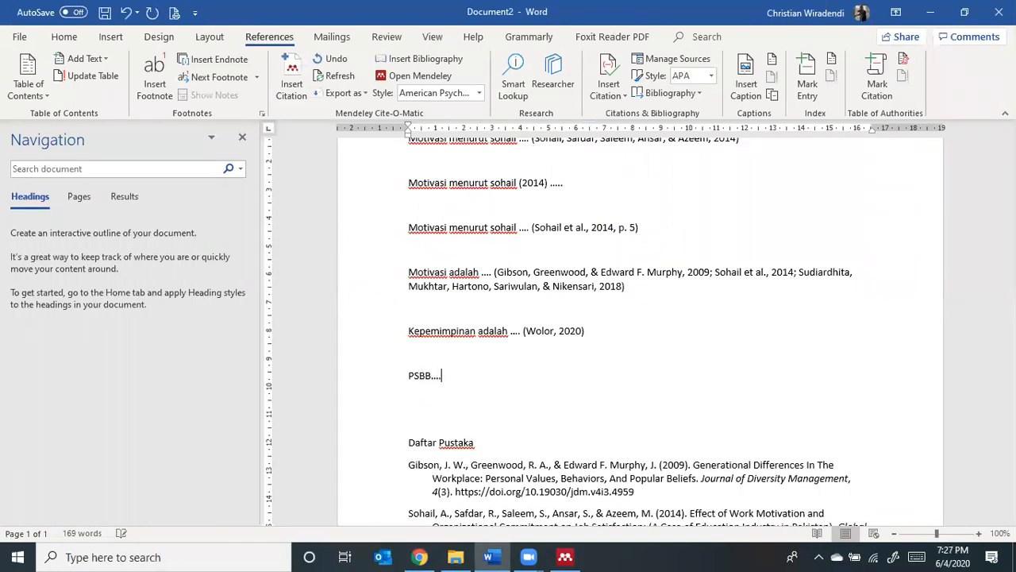
{"action": "type", "text": "PSBB...."}
Search Mendeley by author, cite the PSBB Jakarta newspaper article after "PSBB....", and restore the Kepemimpinan reference from the trash.
{"action": "left_click", "coordinate": [291, 80]}
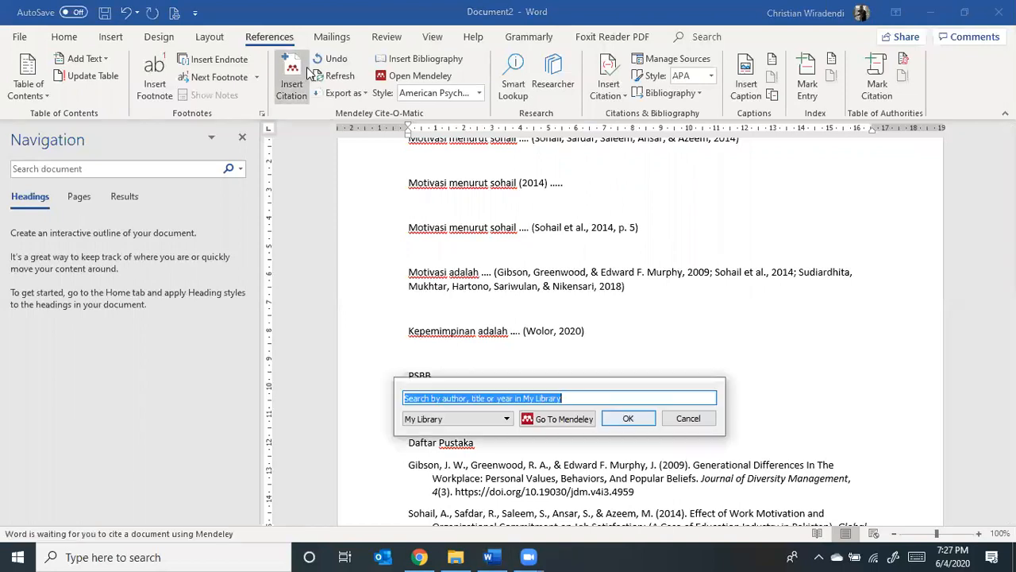
{"action": "type", "text": "doni"}
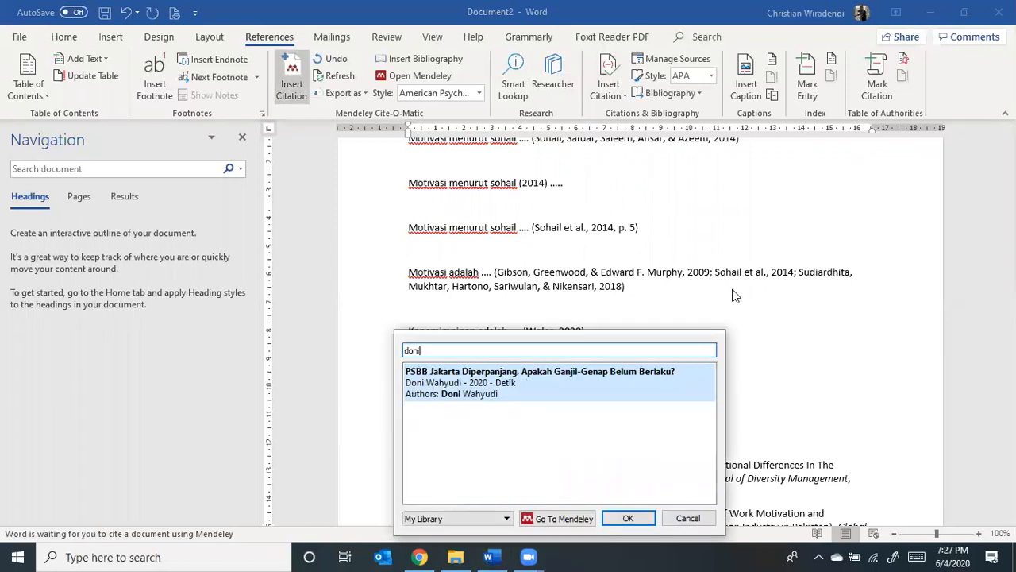
{"action": "left_click", "coordinate": [500, 383]}
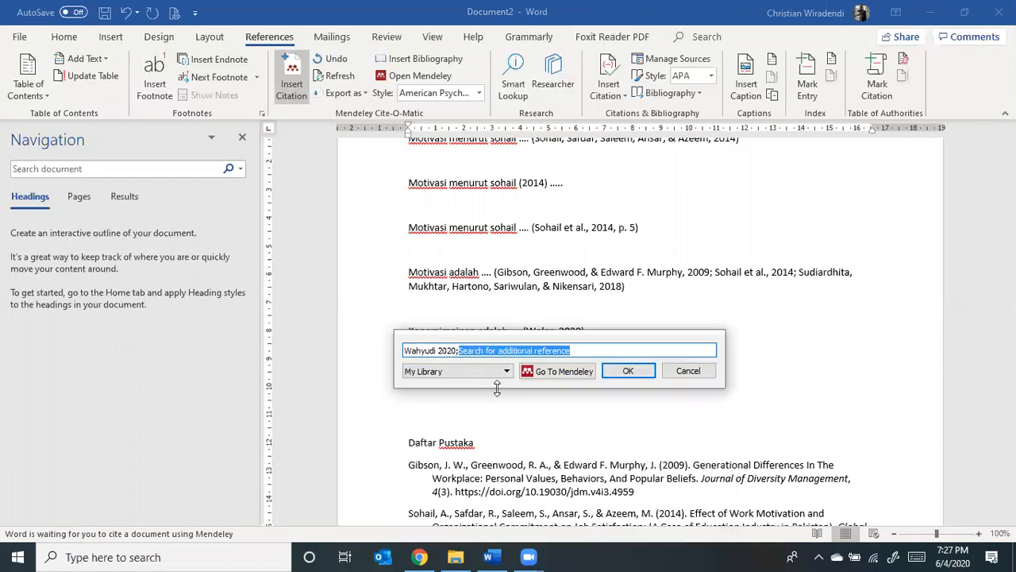
{"action": "left_click", "coordinate": [635, 371]}
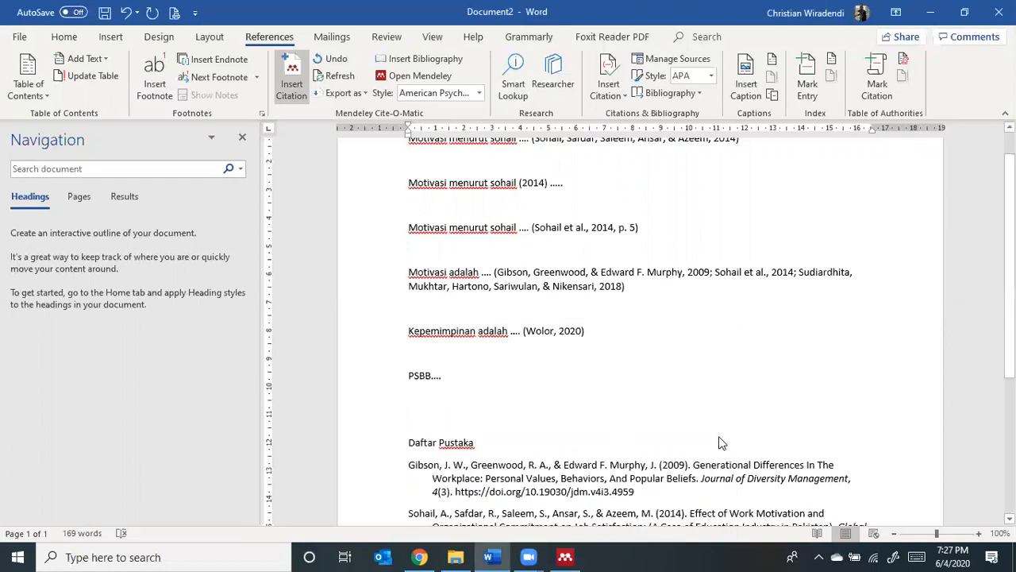
{"action": "left_click", "coordinate": [732, 406]}
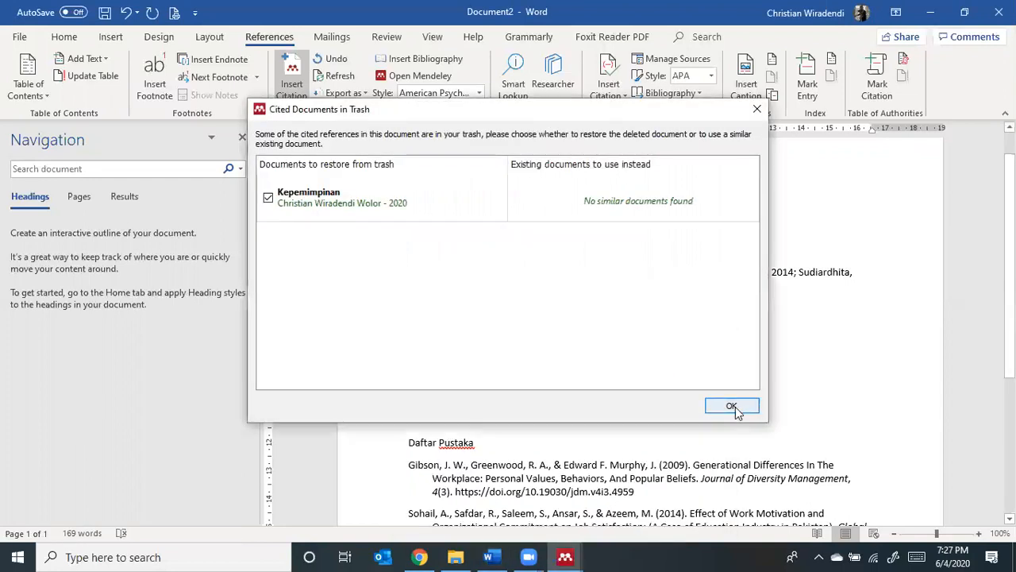
Justify all the bibliography entries under Daftar Pustaka.
{"action": "scroll", "coordinate": [736, 406], "scroll_direction": "down", "scroll_amount": 3}
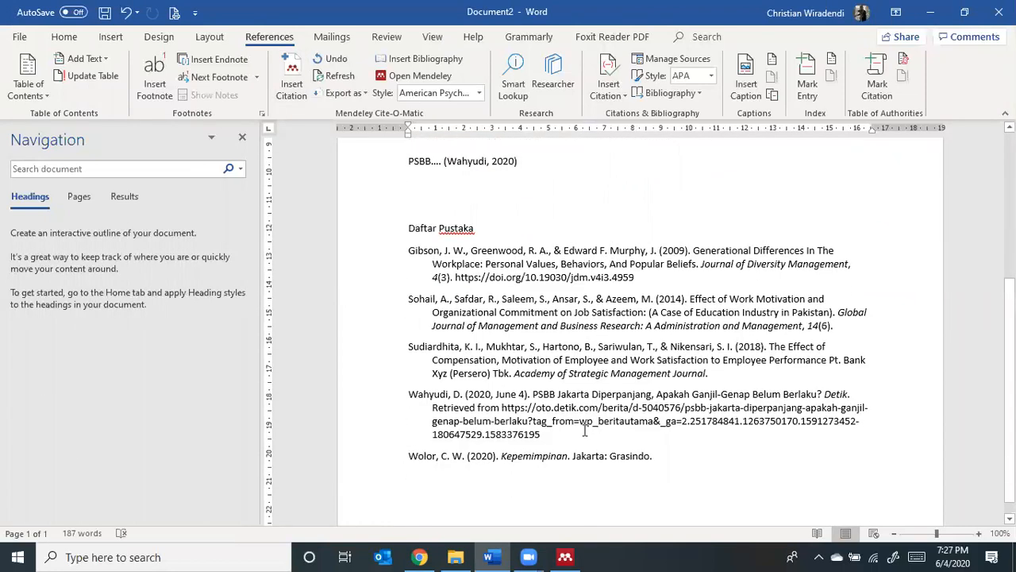
{"action": "left_click", "coordinate": [586, 429]}
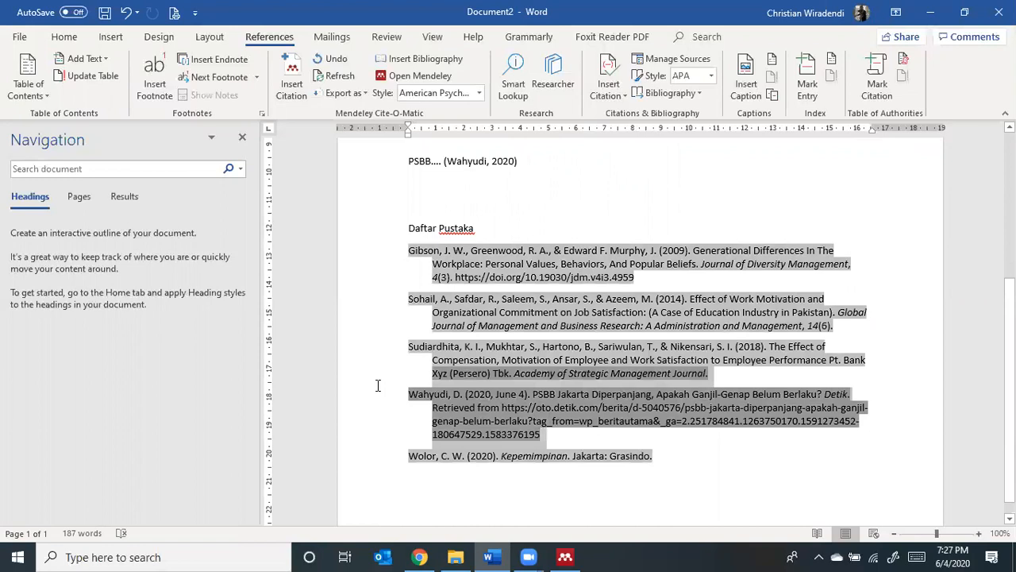
{"action": "mouse_move", "coordinate": [710, 472]}
{"action": "left_mouse_down"}
{"action": "mouse_move", "coordinate": [410, 262]}
{"action": "mouse_move", "coordinate": [408, 250]}
{"action": "left_mouse_up"}
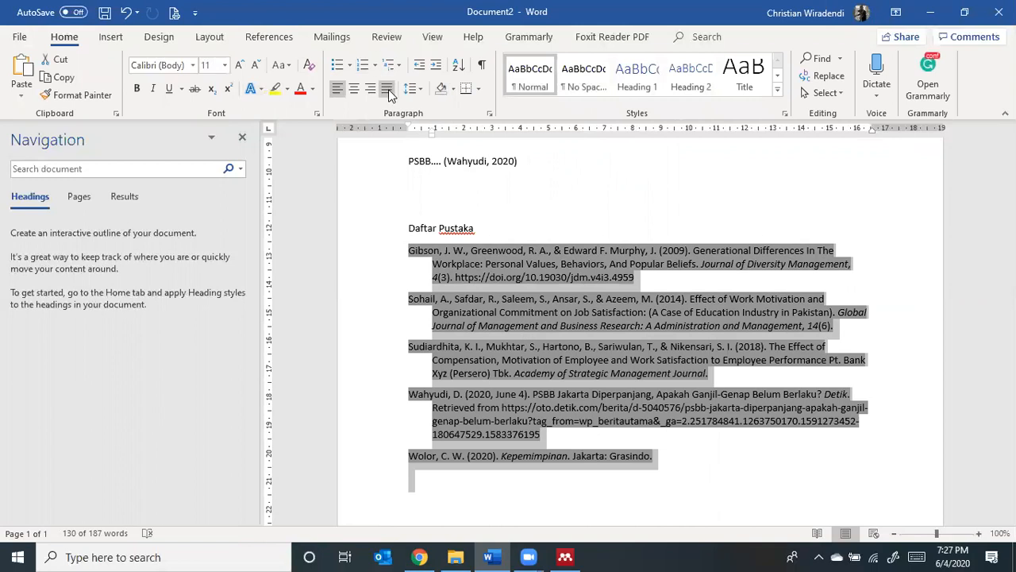
{"action": "left_click", "coordinate": [388, 89]}
Set the Mendeley citation style to Vancouver.
{"action": "left_click", "coordinate": [269, 36]}
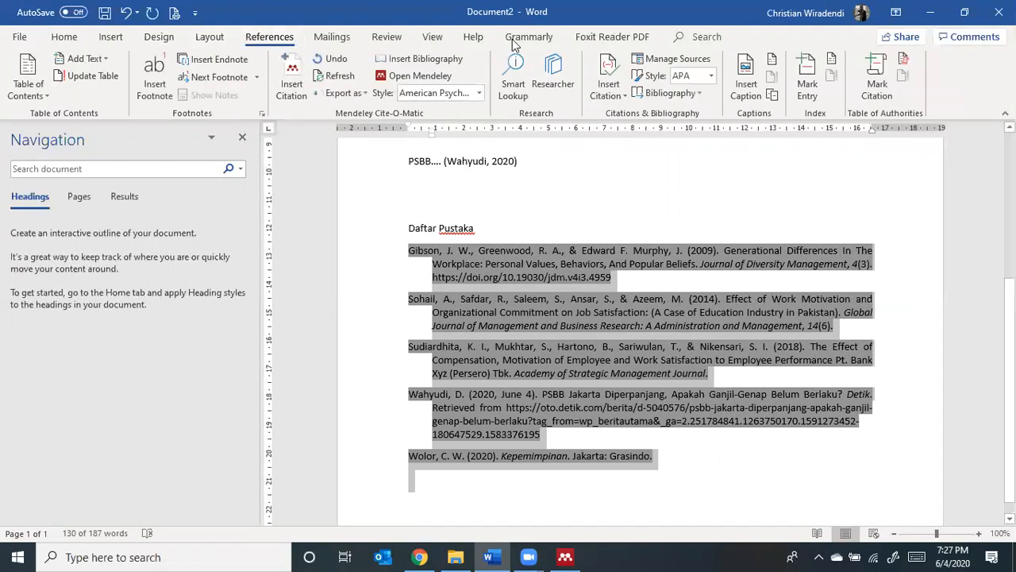
{"action": "left_click", "coordinate": [479, 93]}
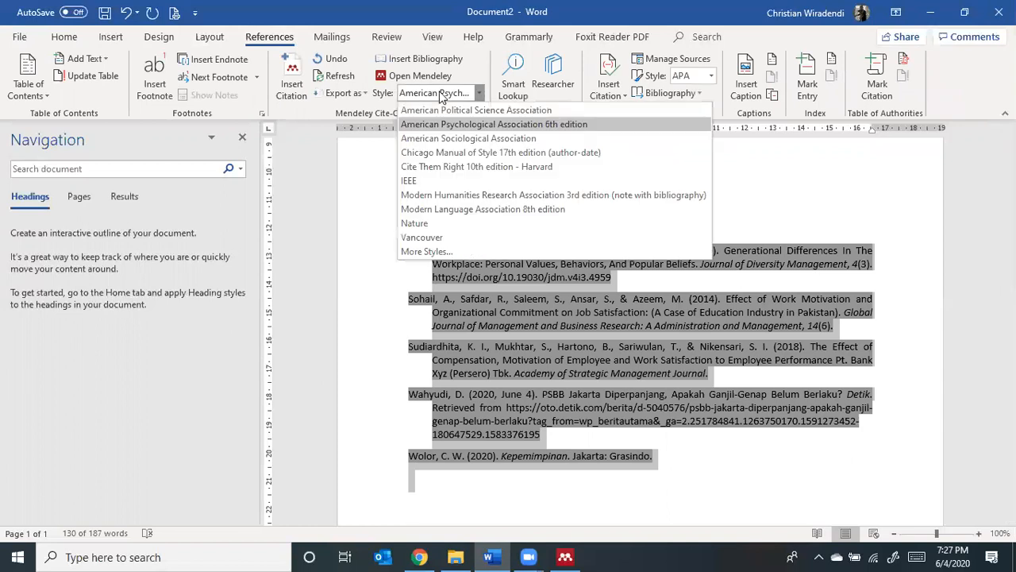
{"action": "left_click", "coordinate": [446, 238]}
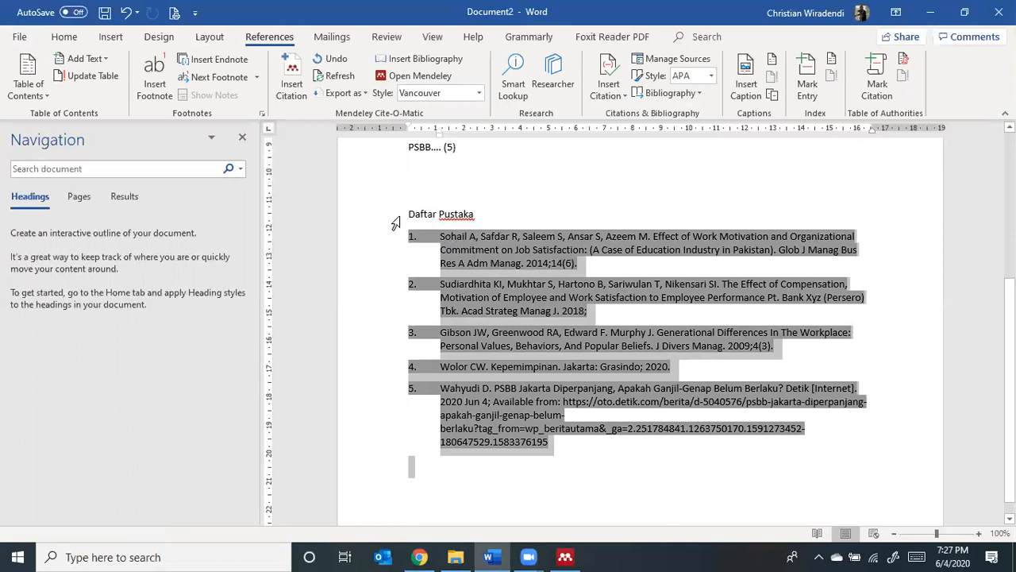
Set the Mendeley citation style back to American Psychological Association 6th edition and review the reformatted citations and bibliography.
{"action": "left_click", "coordinate": [432, 93]}
{"action": "left_click", "coordinate": [433, 125]}
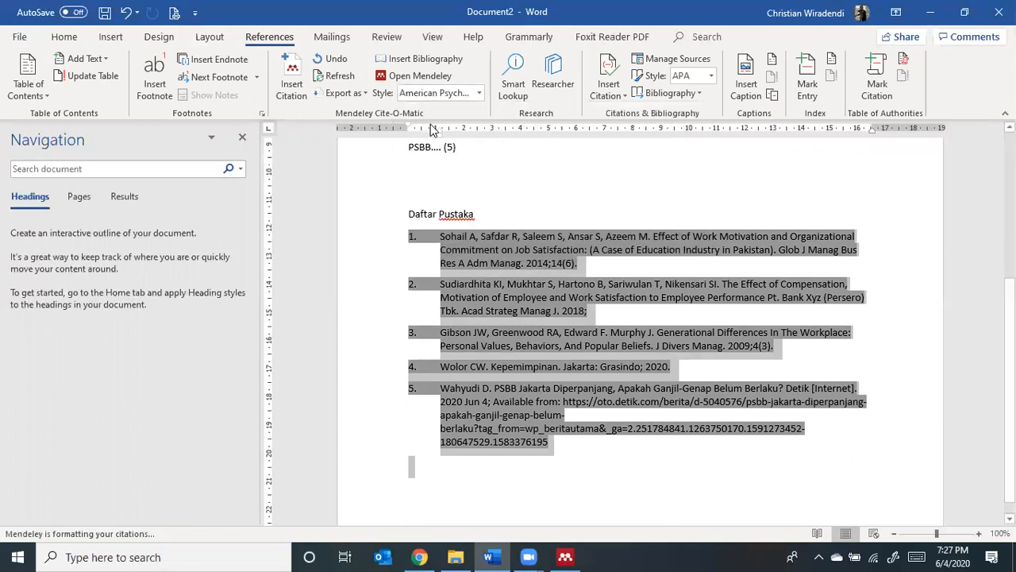
{"action": "scroll", "coordinate": [705, 286], "scroll_direction": "up", "scroll_amount": 5}
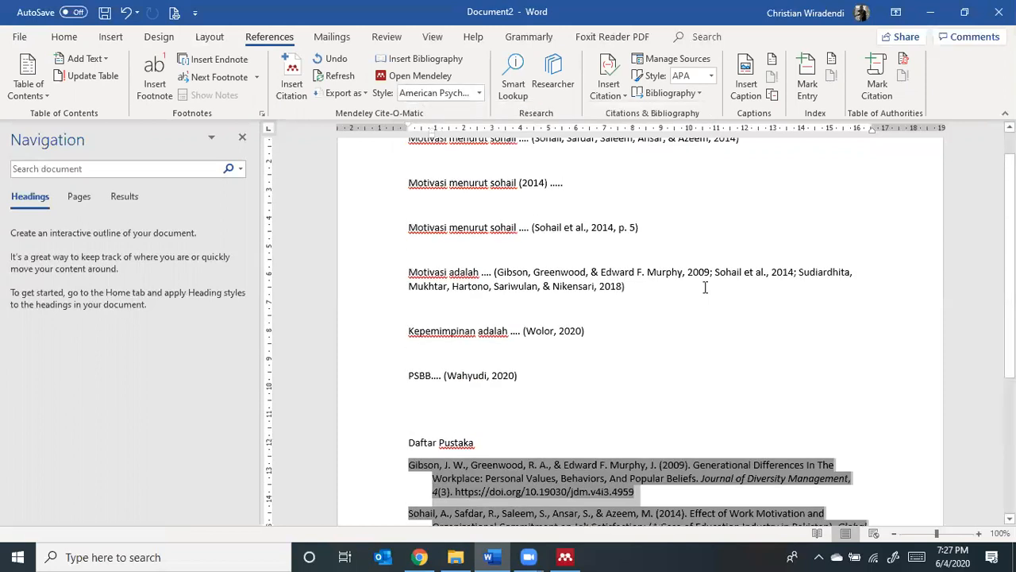
{"action": "scroll", "coordinate": [707, 284], "scroll_direction": "down", "scroll_amount": 4}
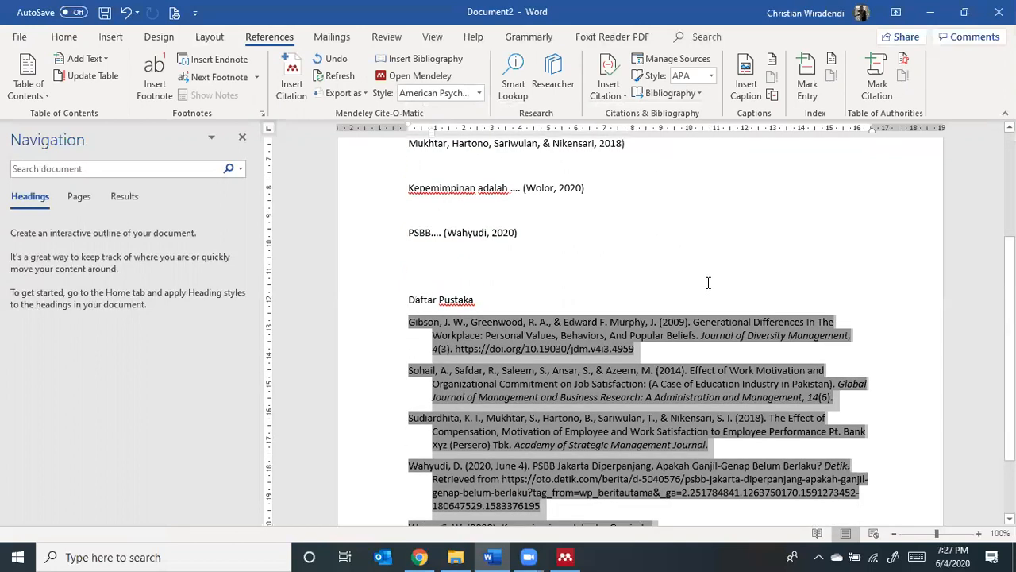